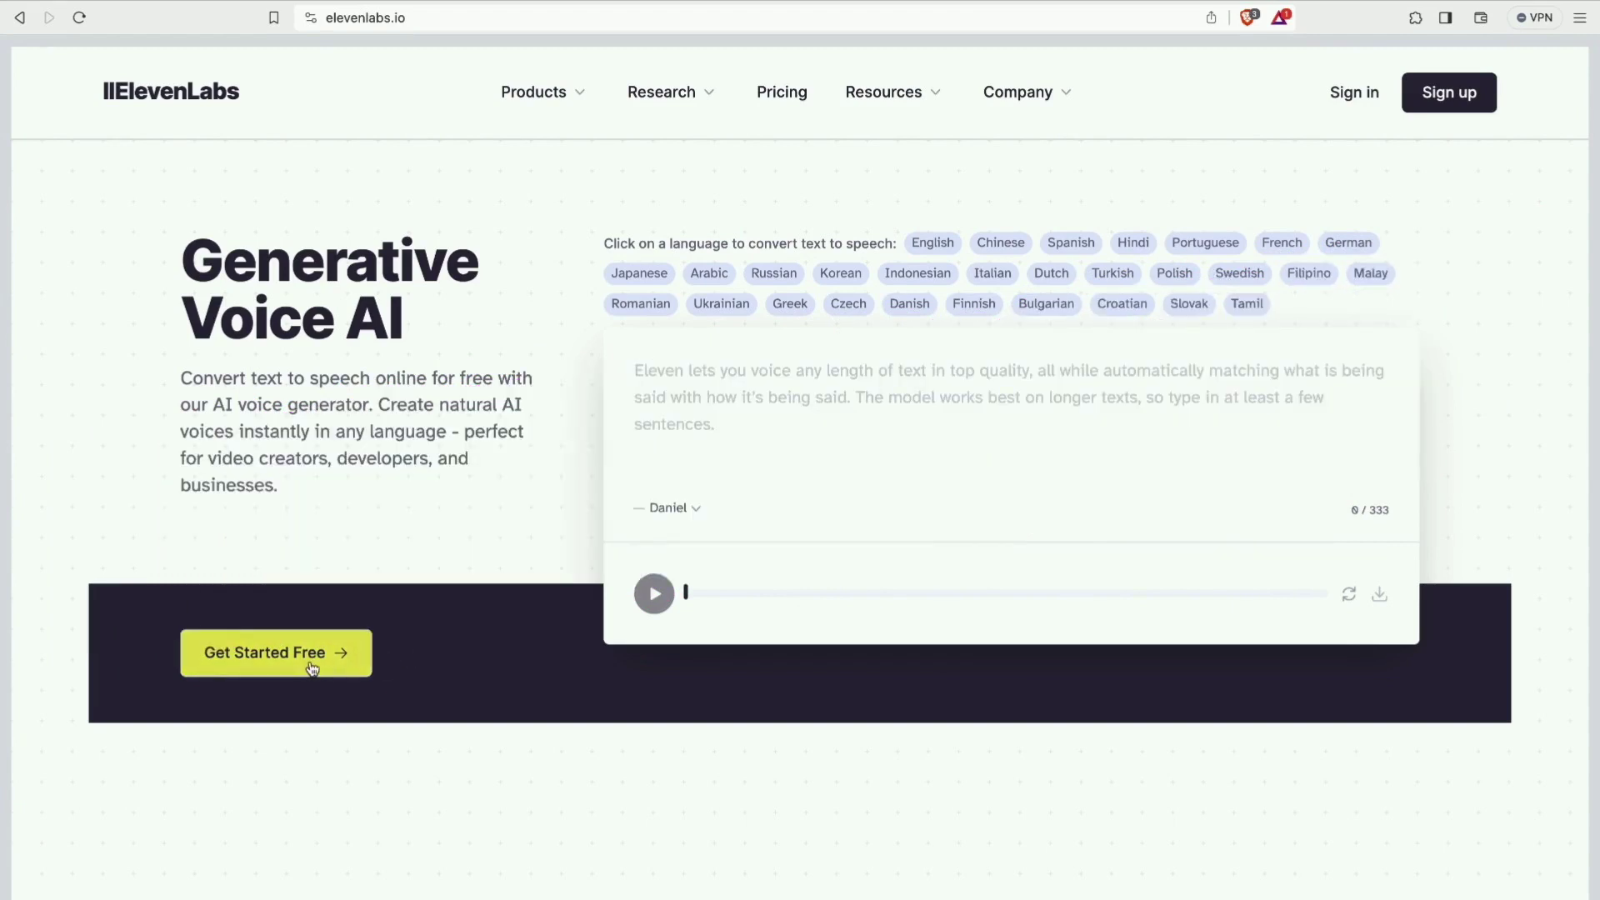
Create a free ElevenLabs account through Google sign-up and approve access to reach Speech Synthesis.
click(312, 669)
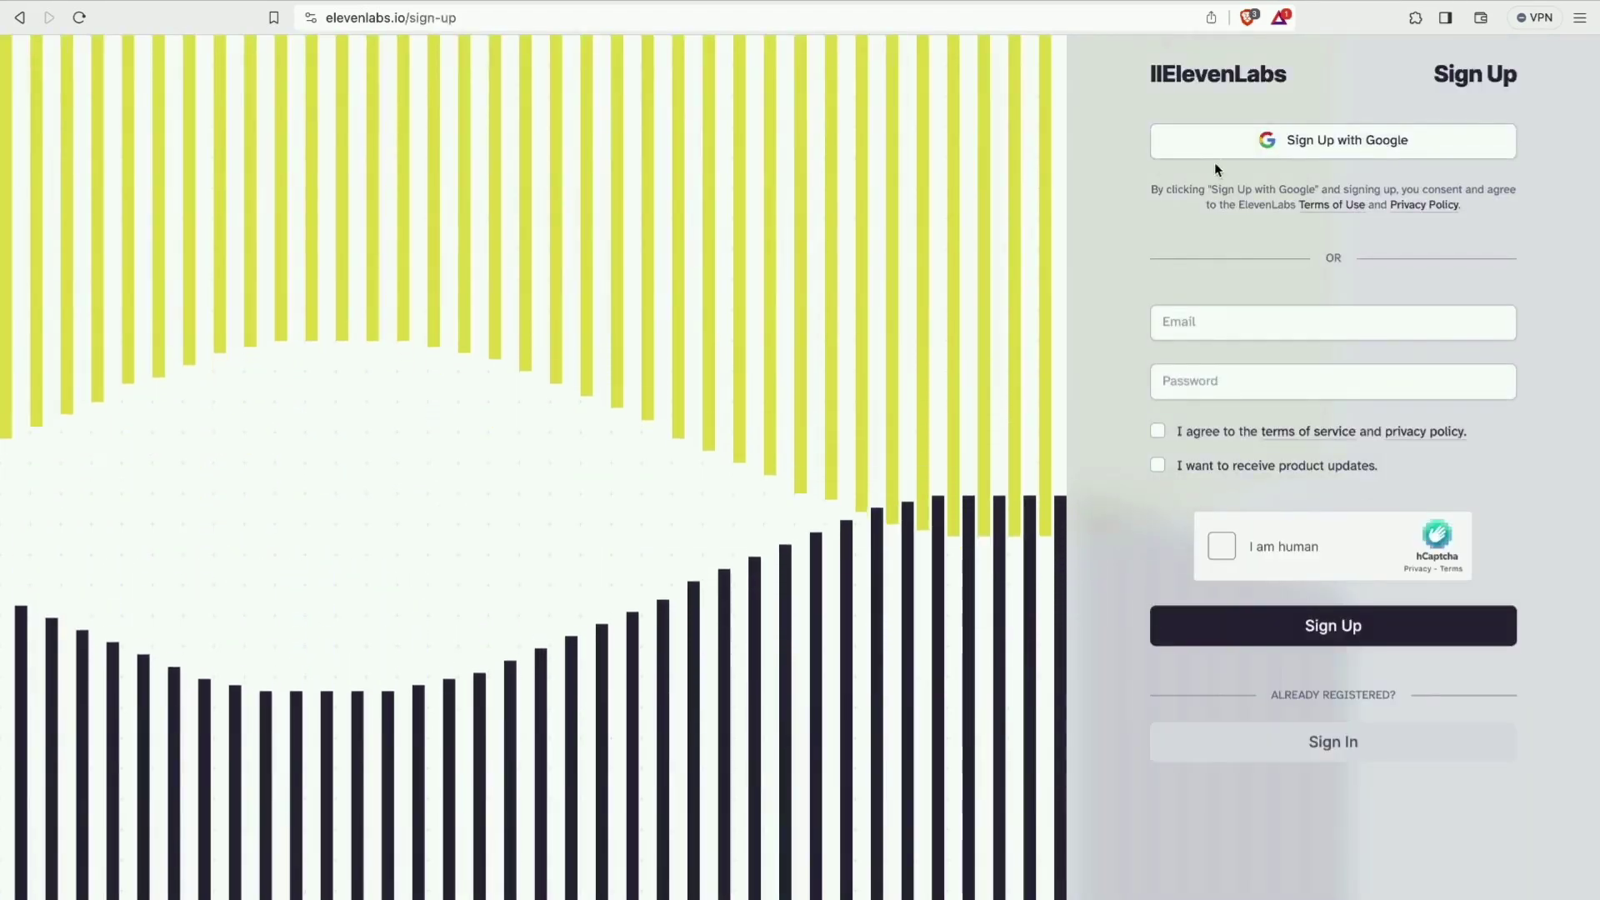
click(1259, 152)
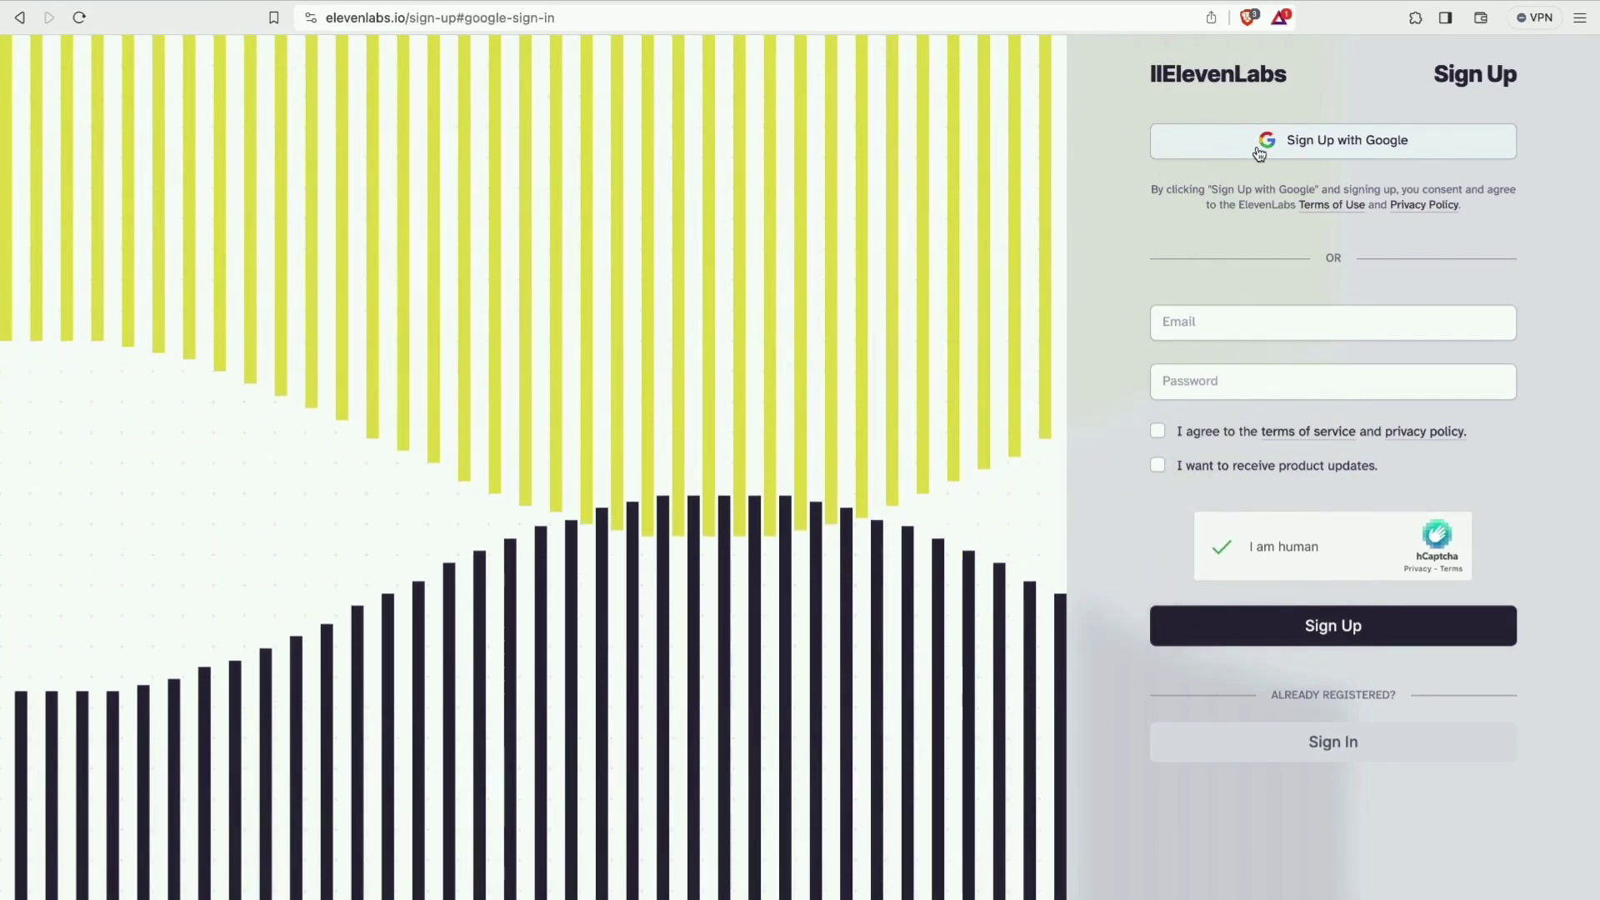
click(1259, 151)
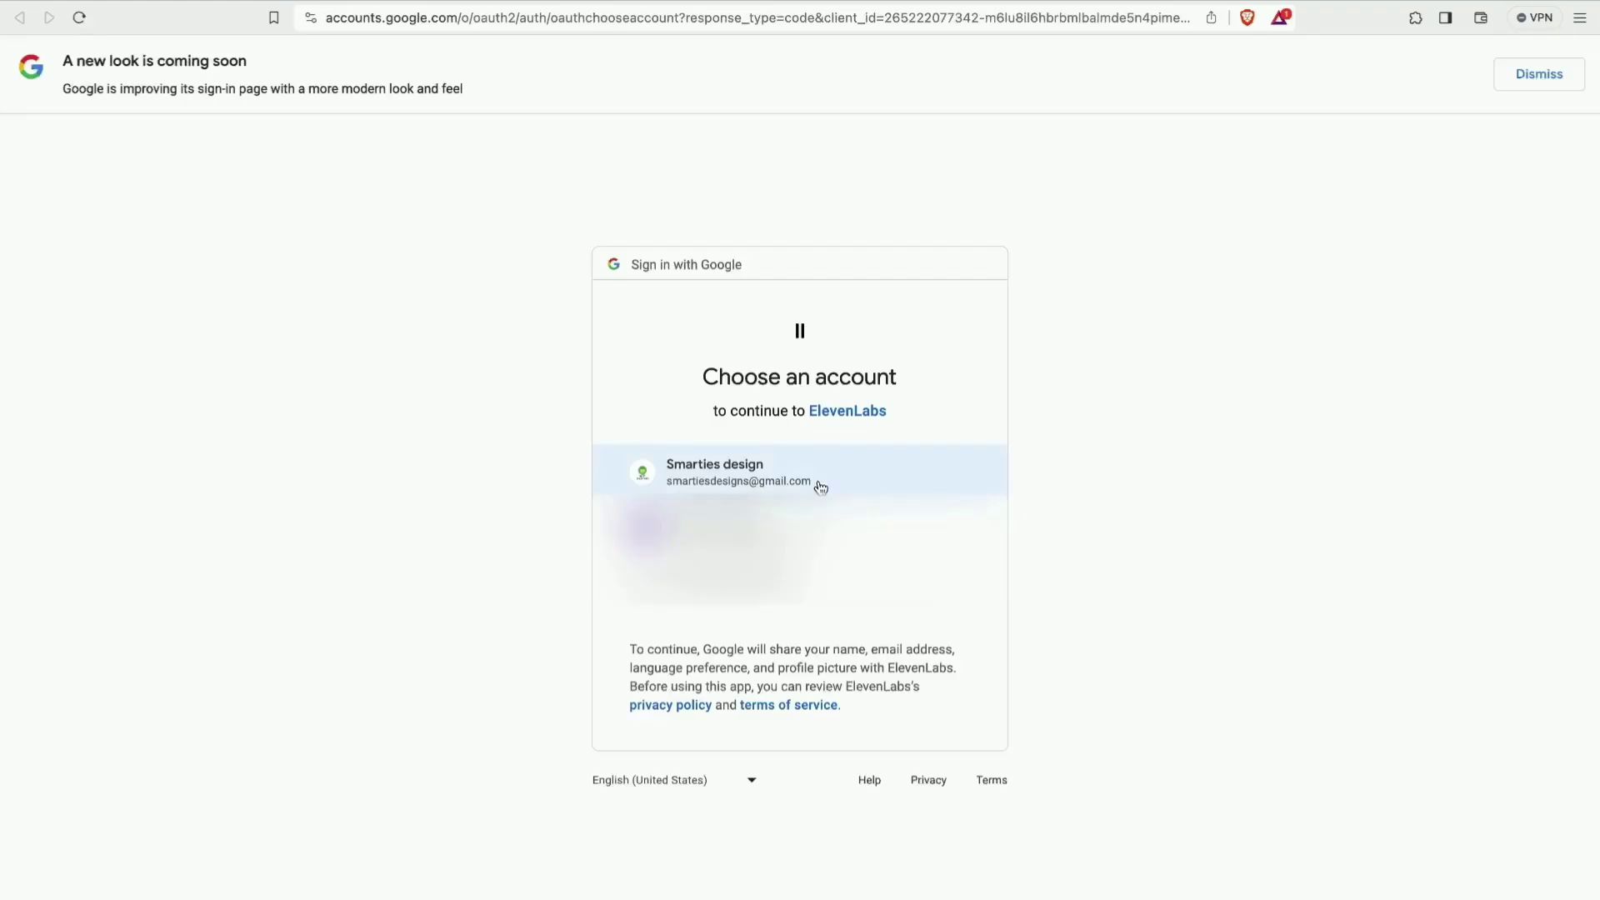
click(821, 486)
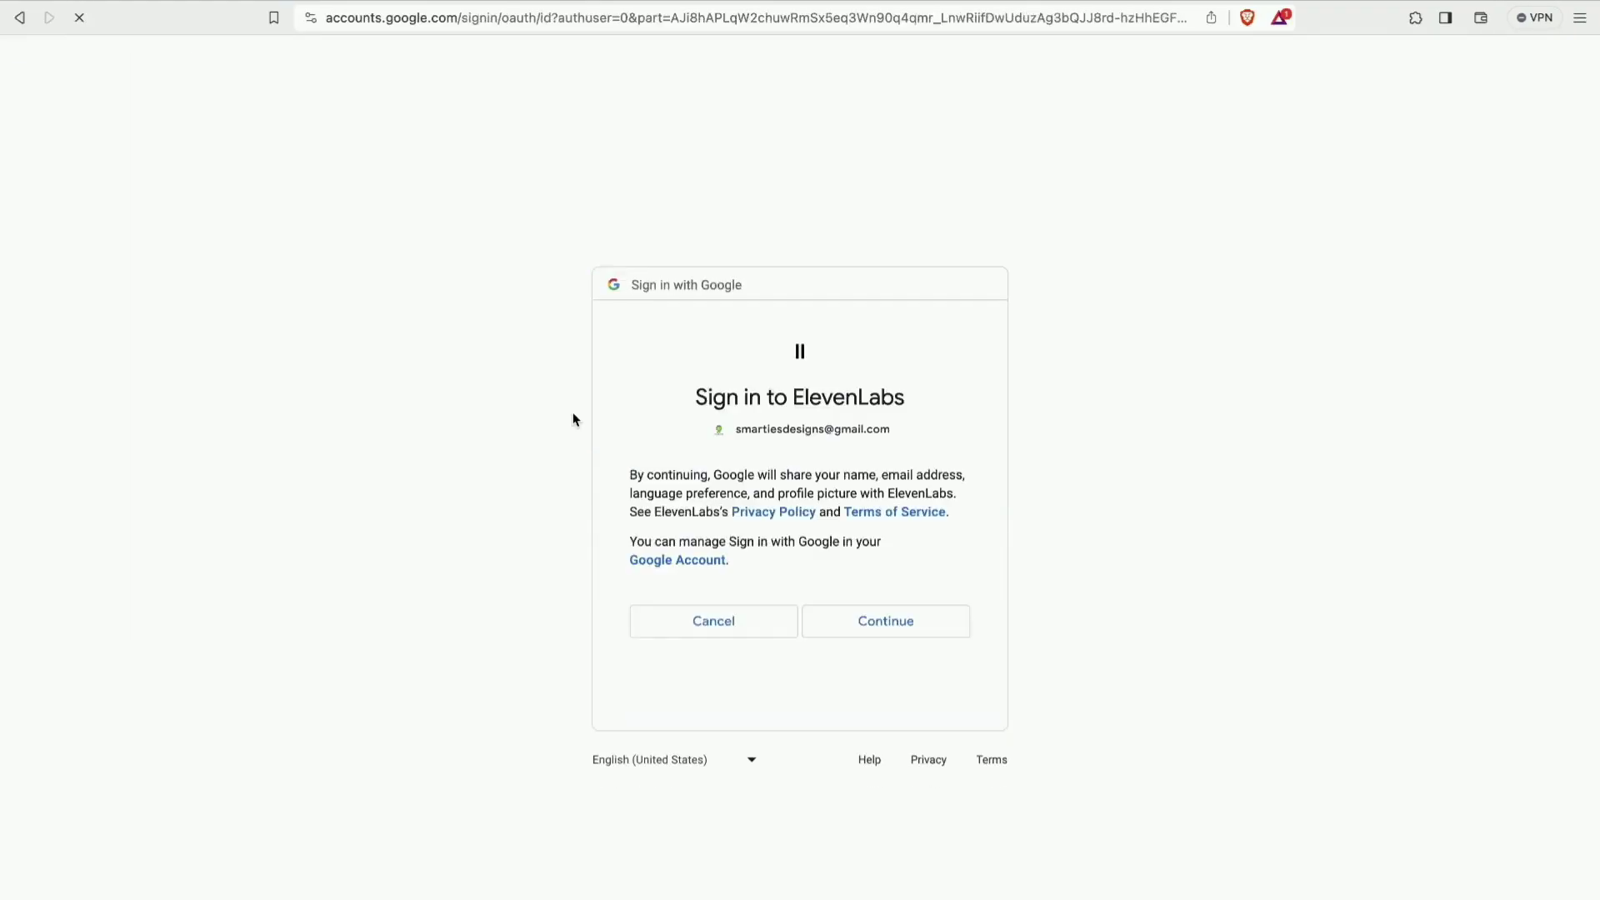
click(882, 625)
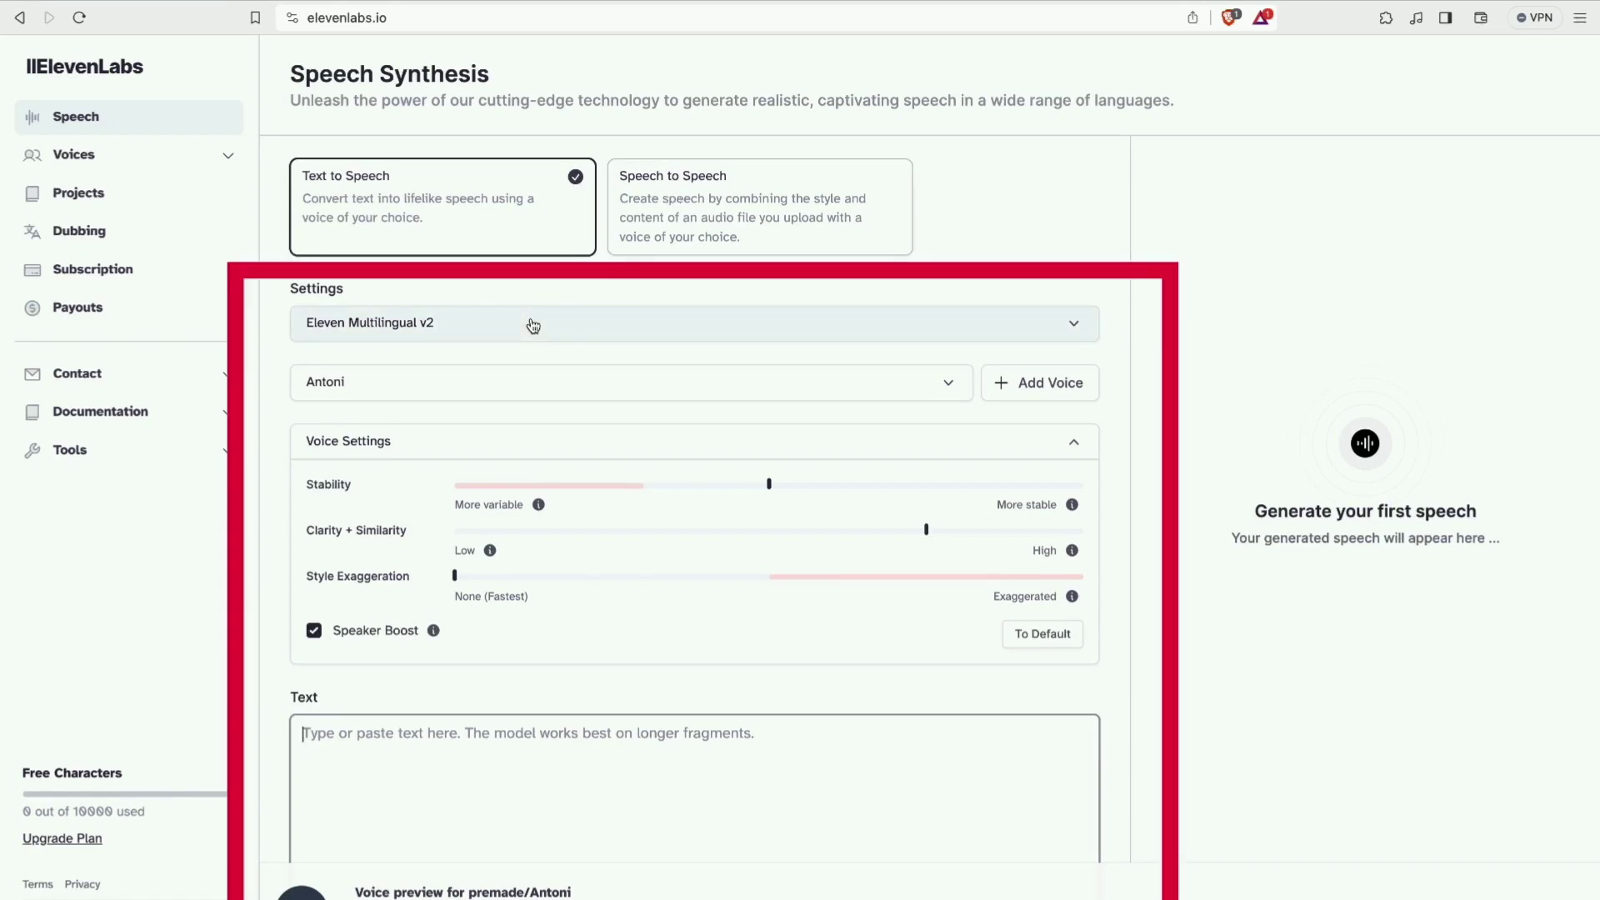
click(499, 325)
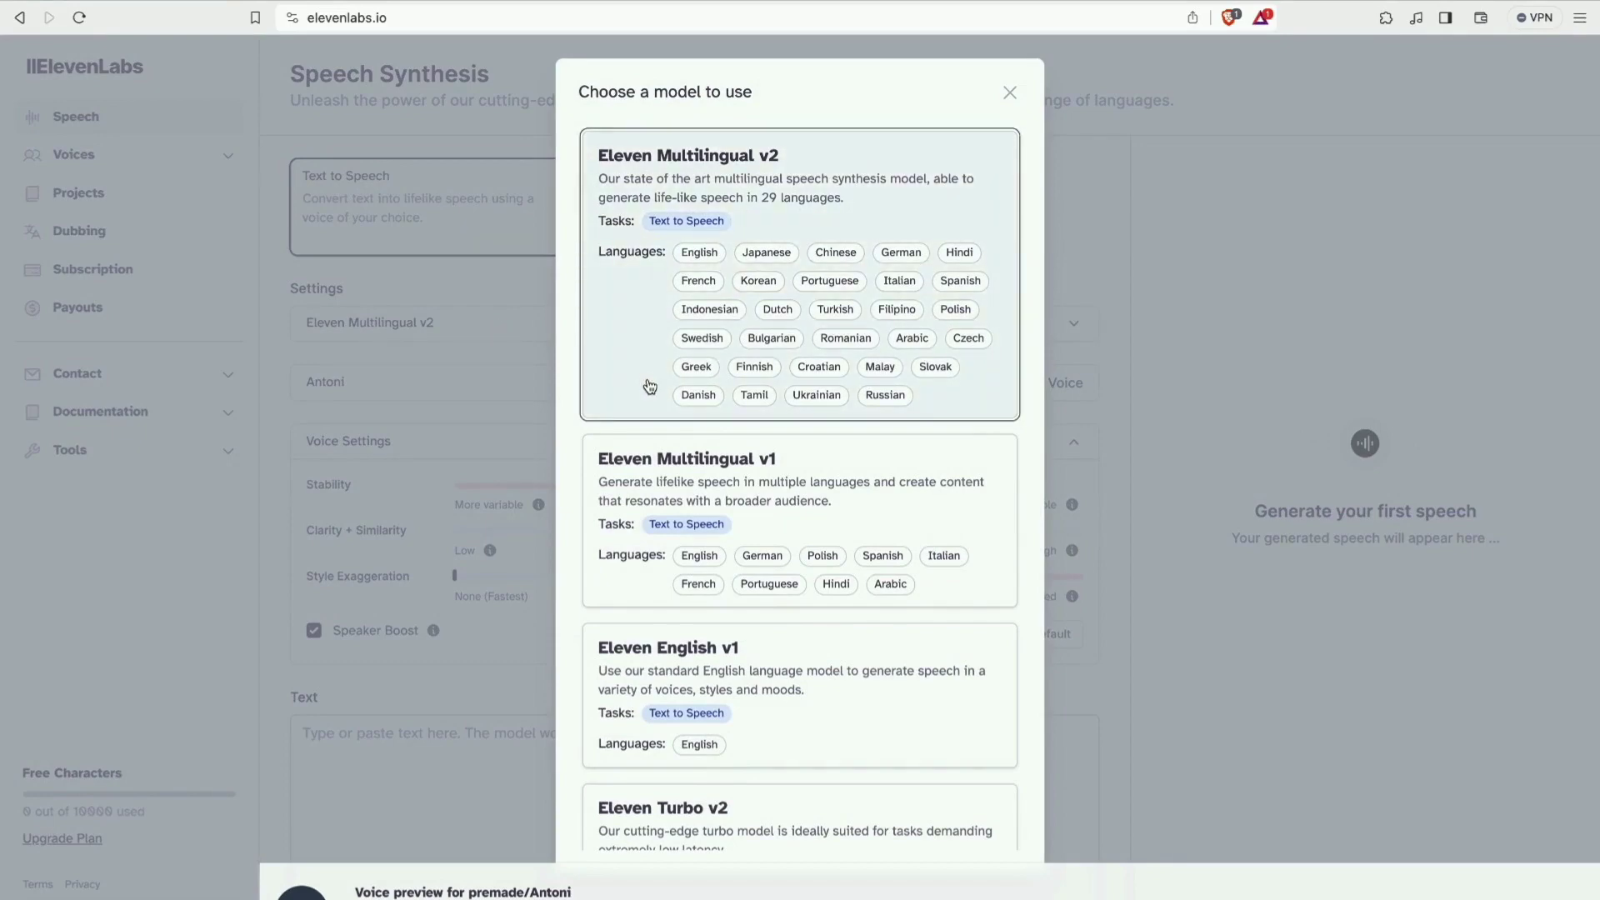
scroll(650, 386, down, 1)
scroll(649, 386, up, 1)
click(816, 218)
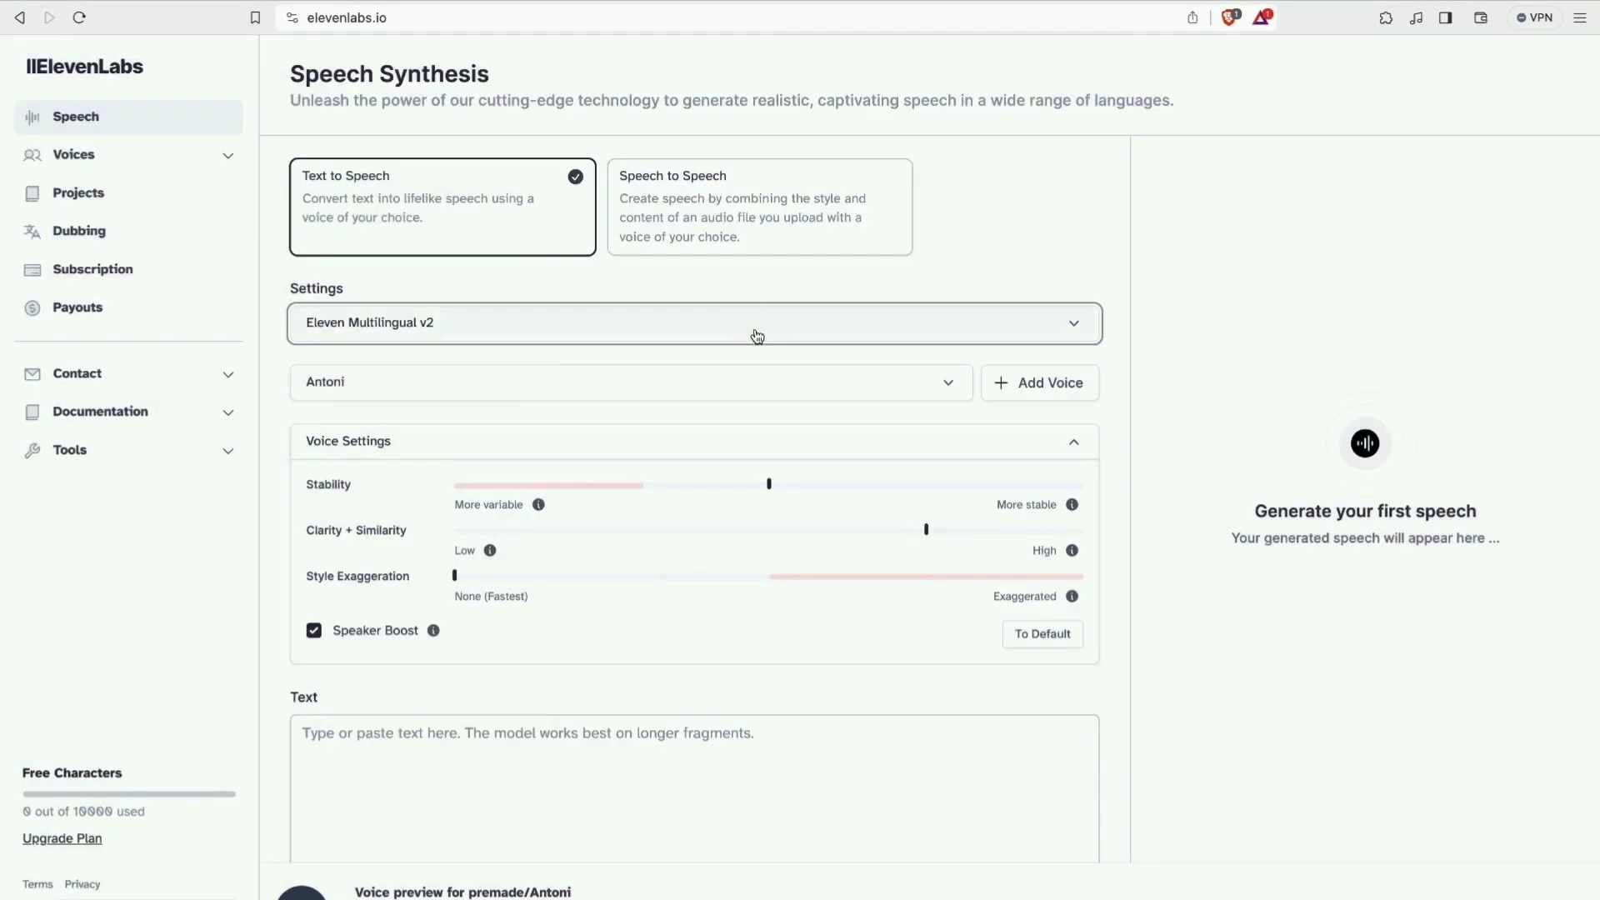
click(732, 390)
click(732, 390)
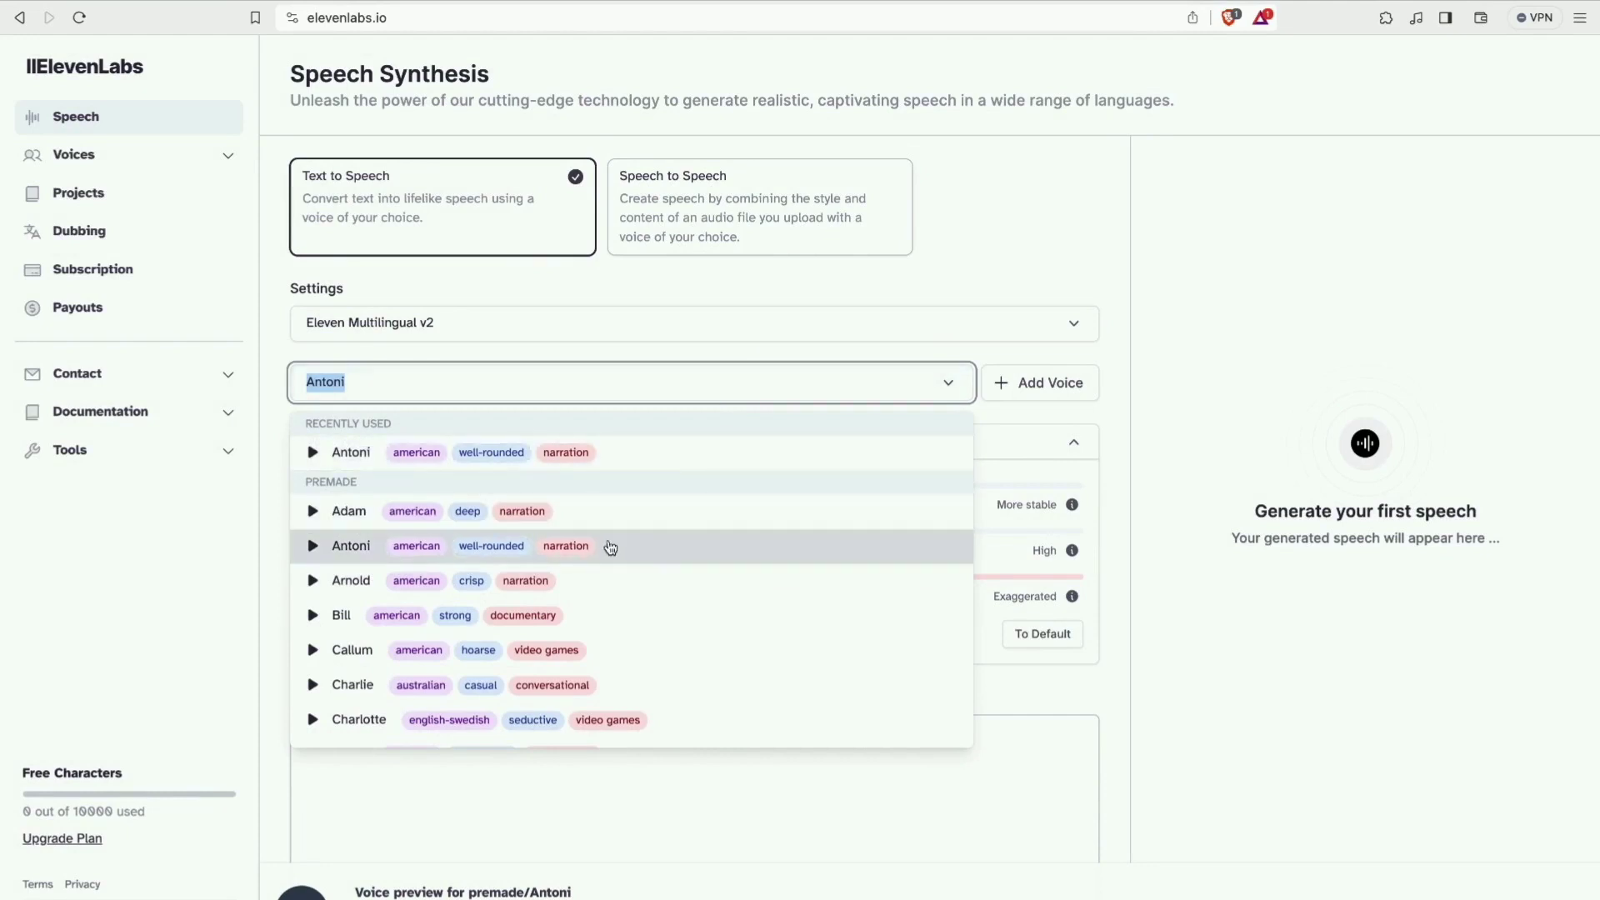
scroll(575, 572, down, 1)
scroll(575, 572, up, 1)
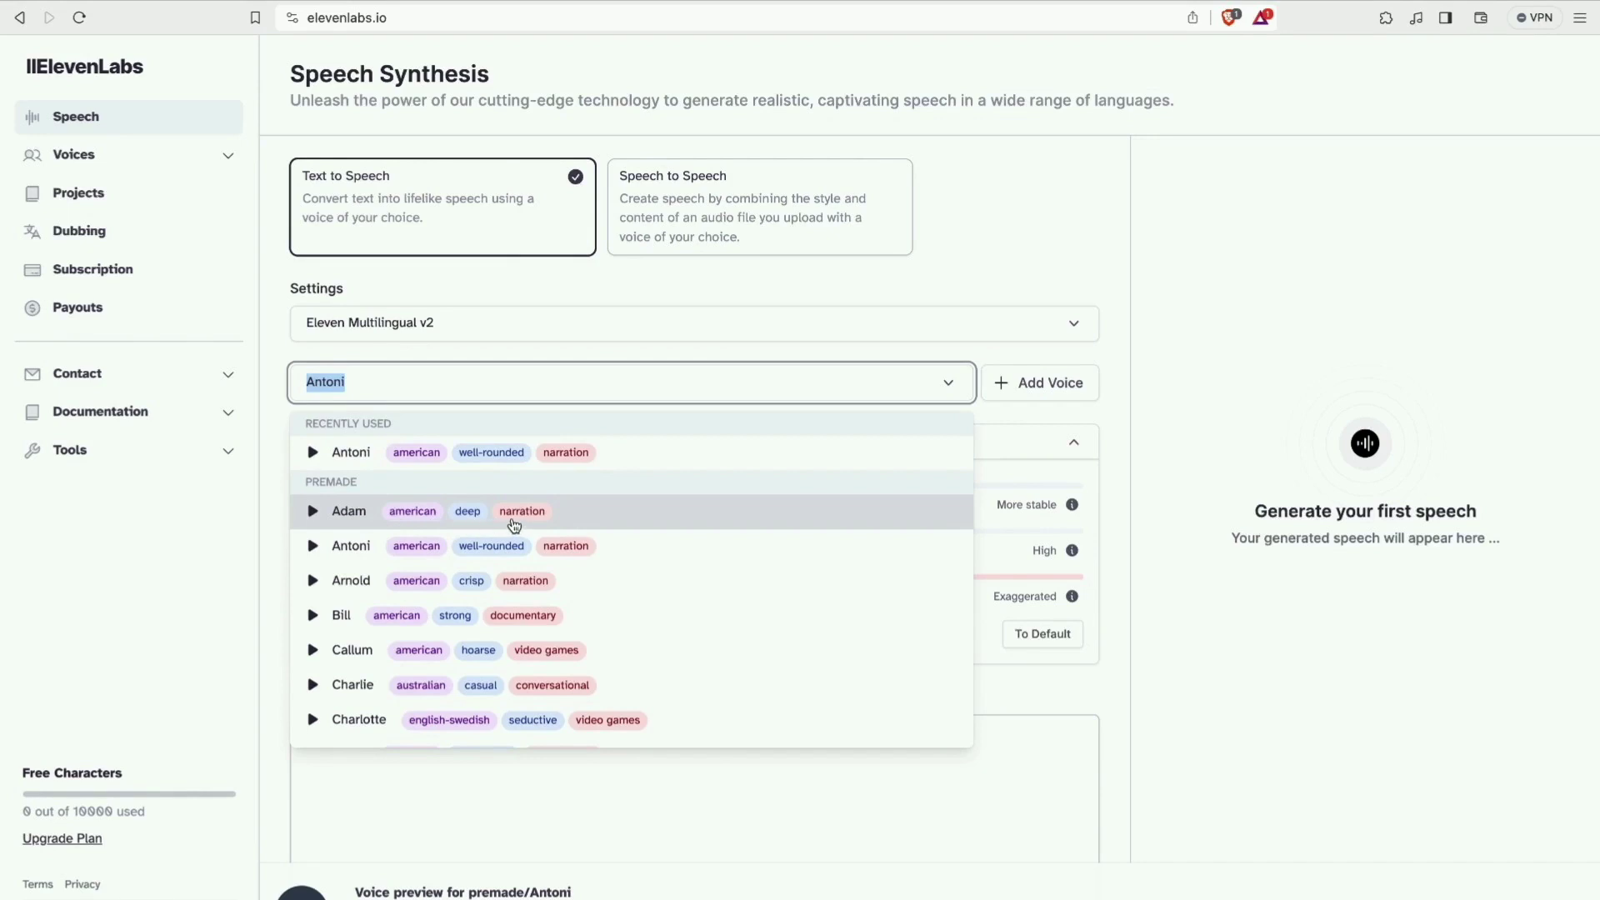
click(629, 547)
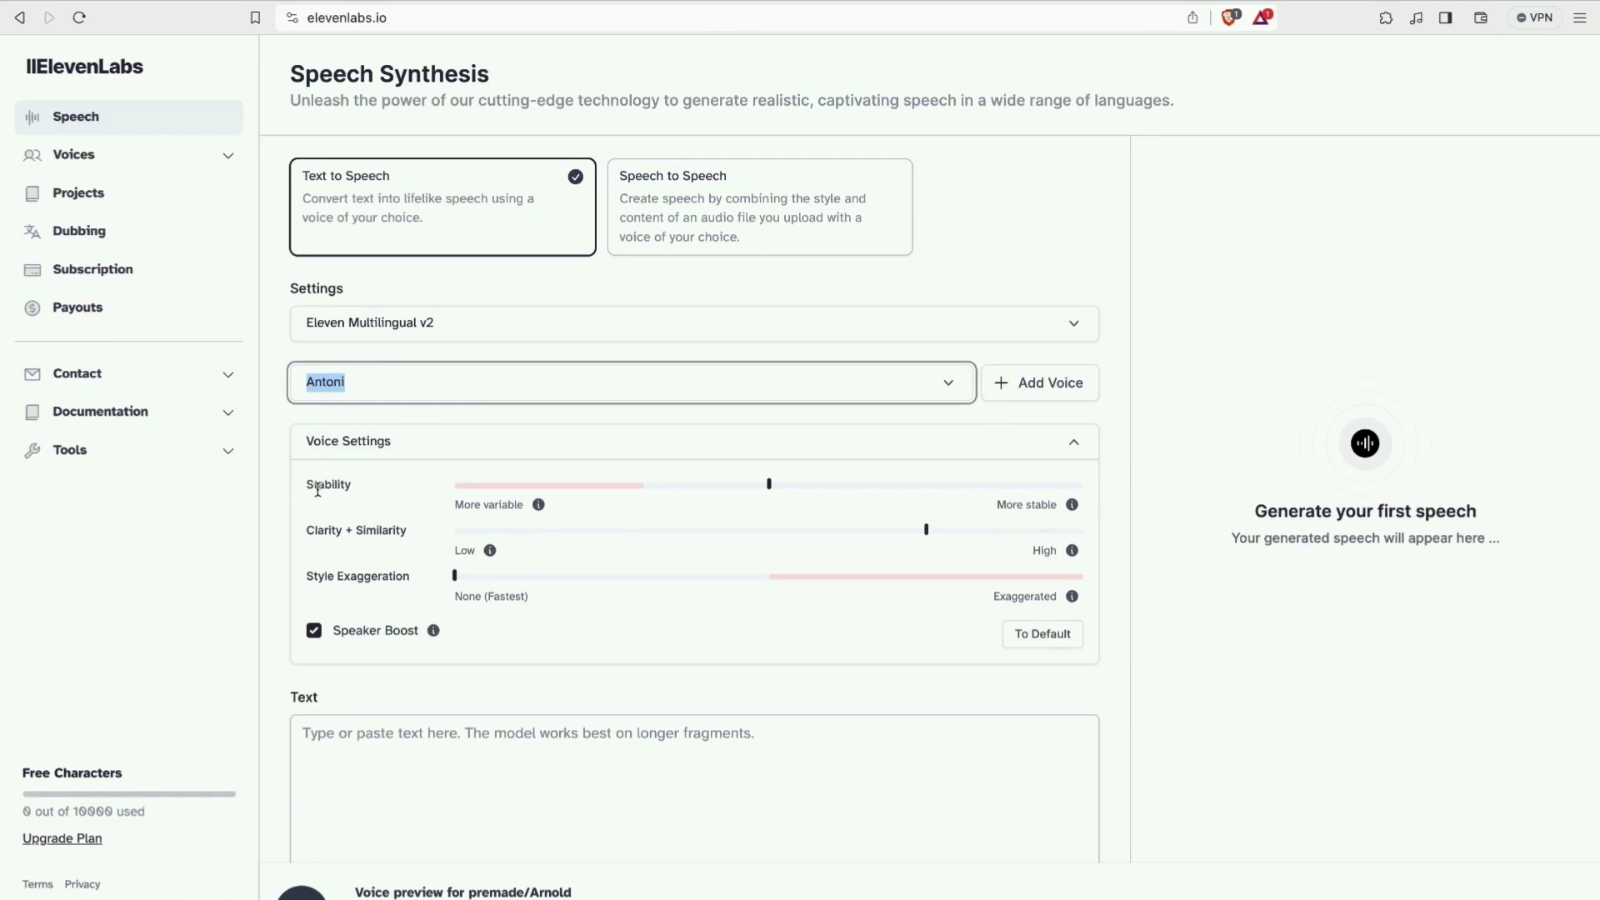
click(678, 753)
scroll(678, 753, down, 3)
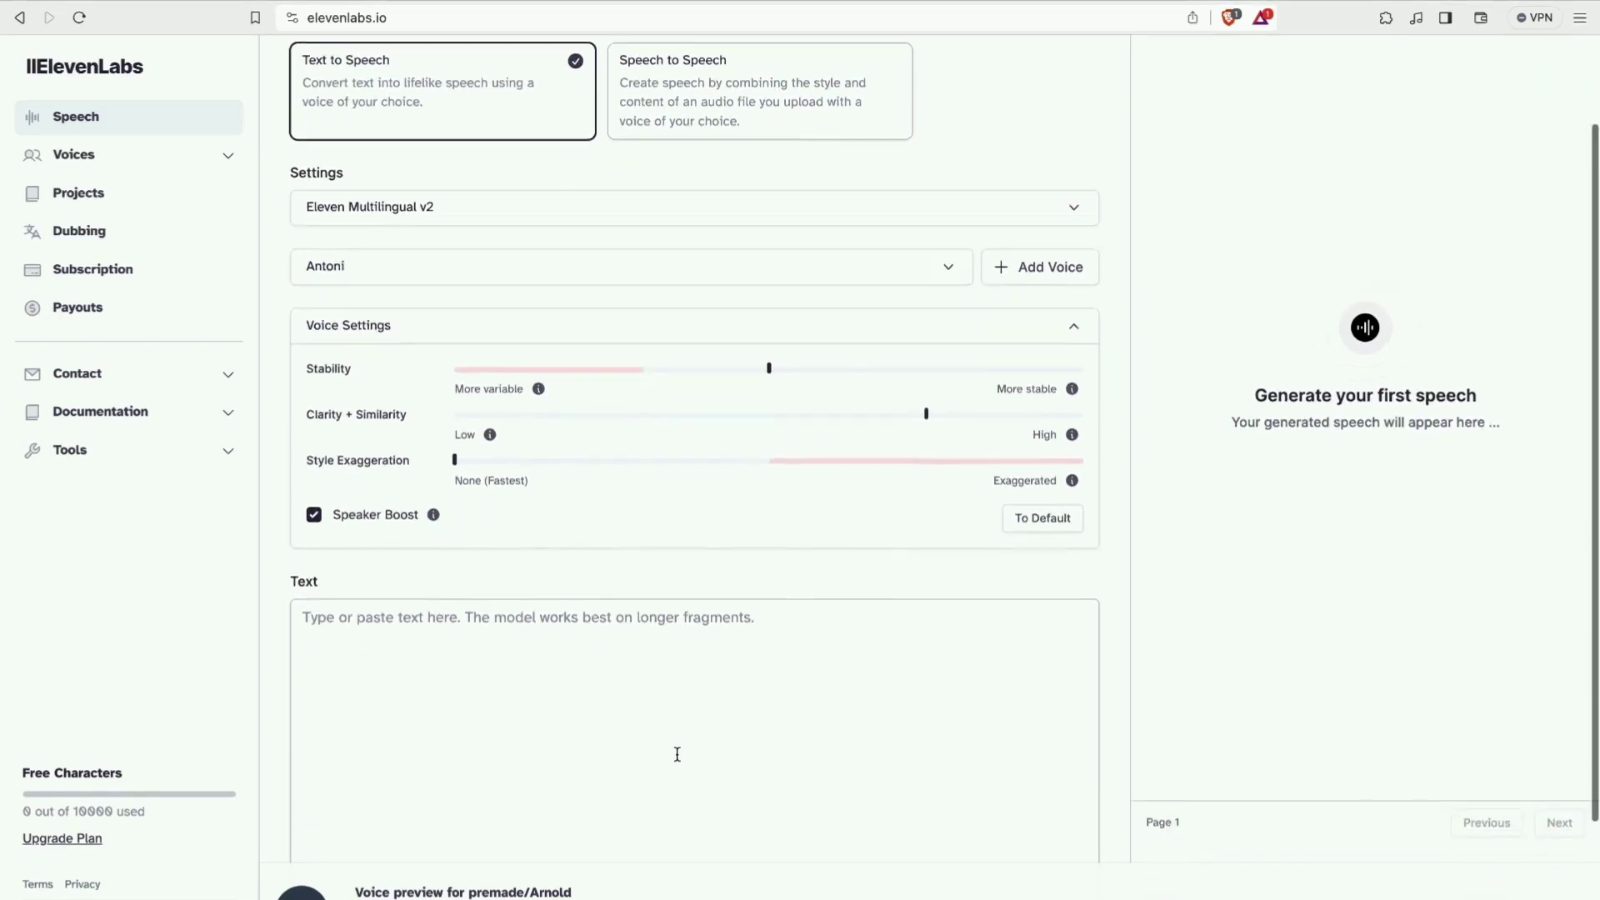
Paste the prosthetics paragraph and generate Antoni's narration of it.
click(539, 475)
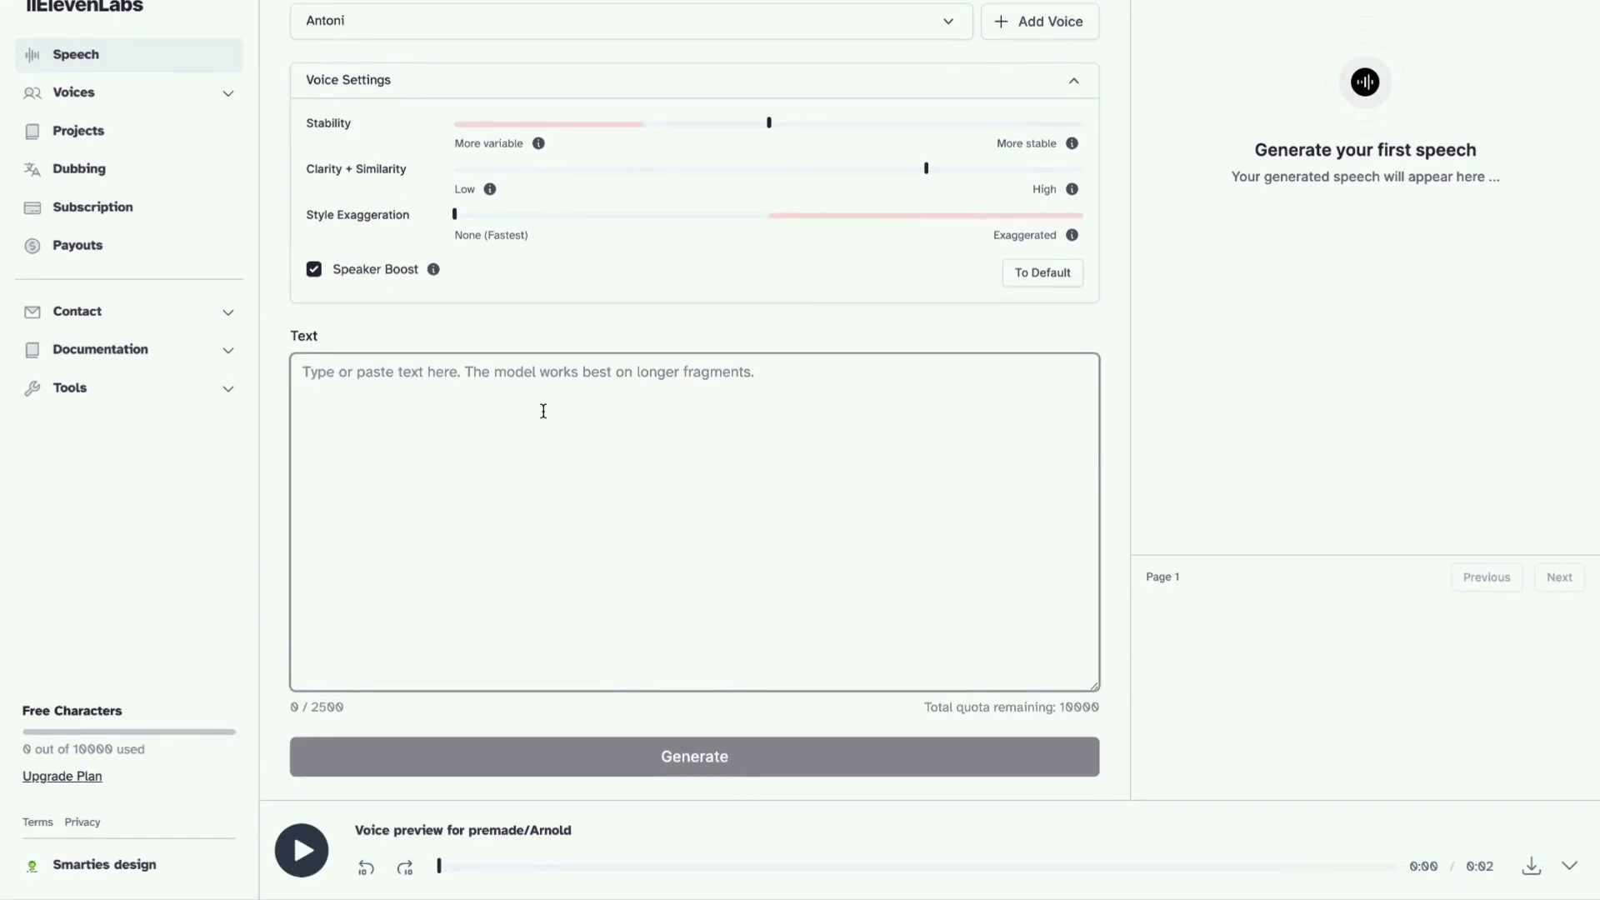
text(In recent years, the field of prosthetics has witnessed remarkable advancements, with bionic hands emerging as a beacon of hope for amputees worldwide. The global bionic hands market has been steadily growing, fueled by technological breakthroughs, increasing investment in research and development, and a growing demand for functional and aesthetically pleasing prosthetic solutions.)
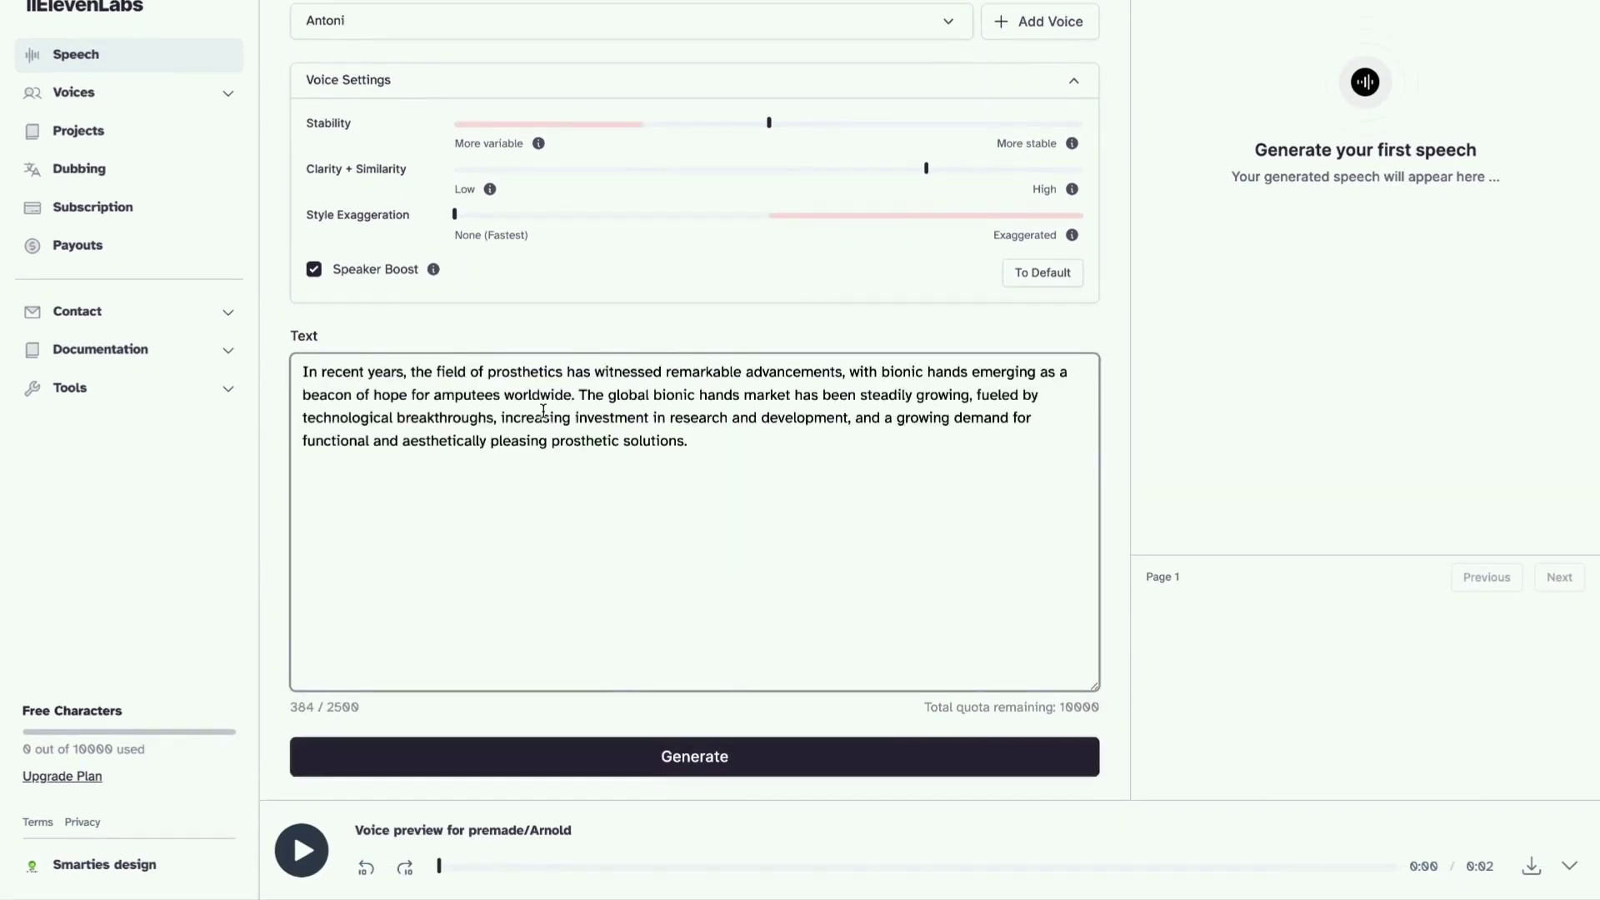
click(700, 772)
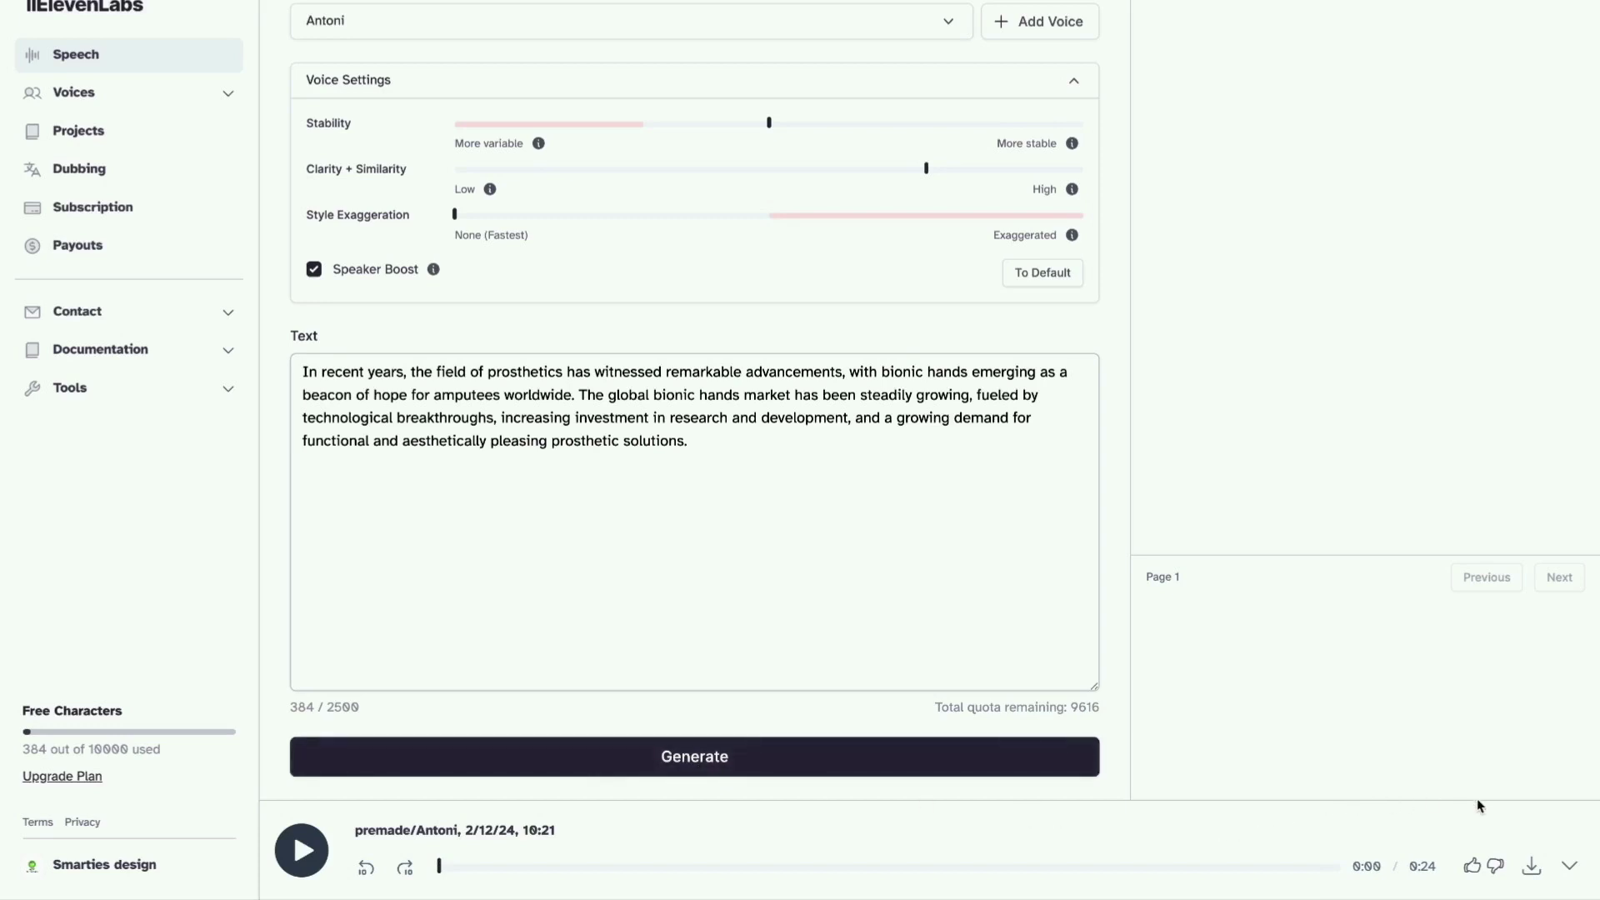
Save the 24-second narration as an MP3 to Downloads.
click(1531, 867)
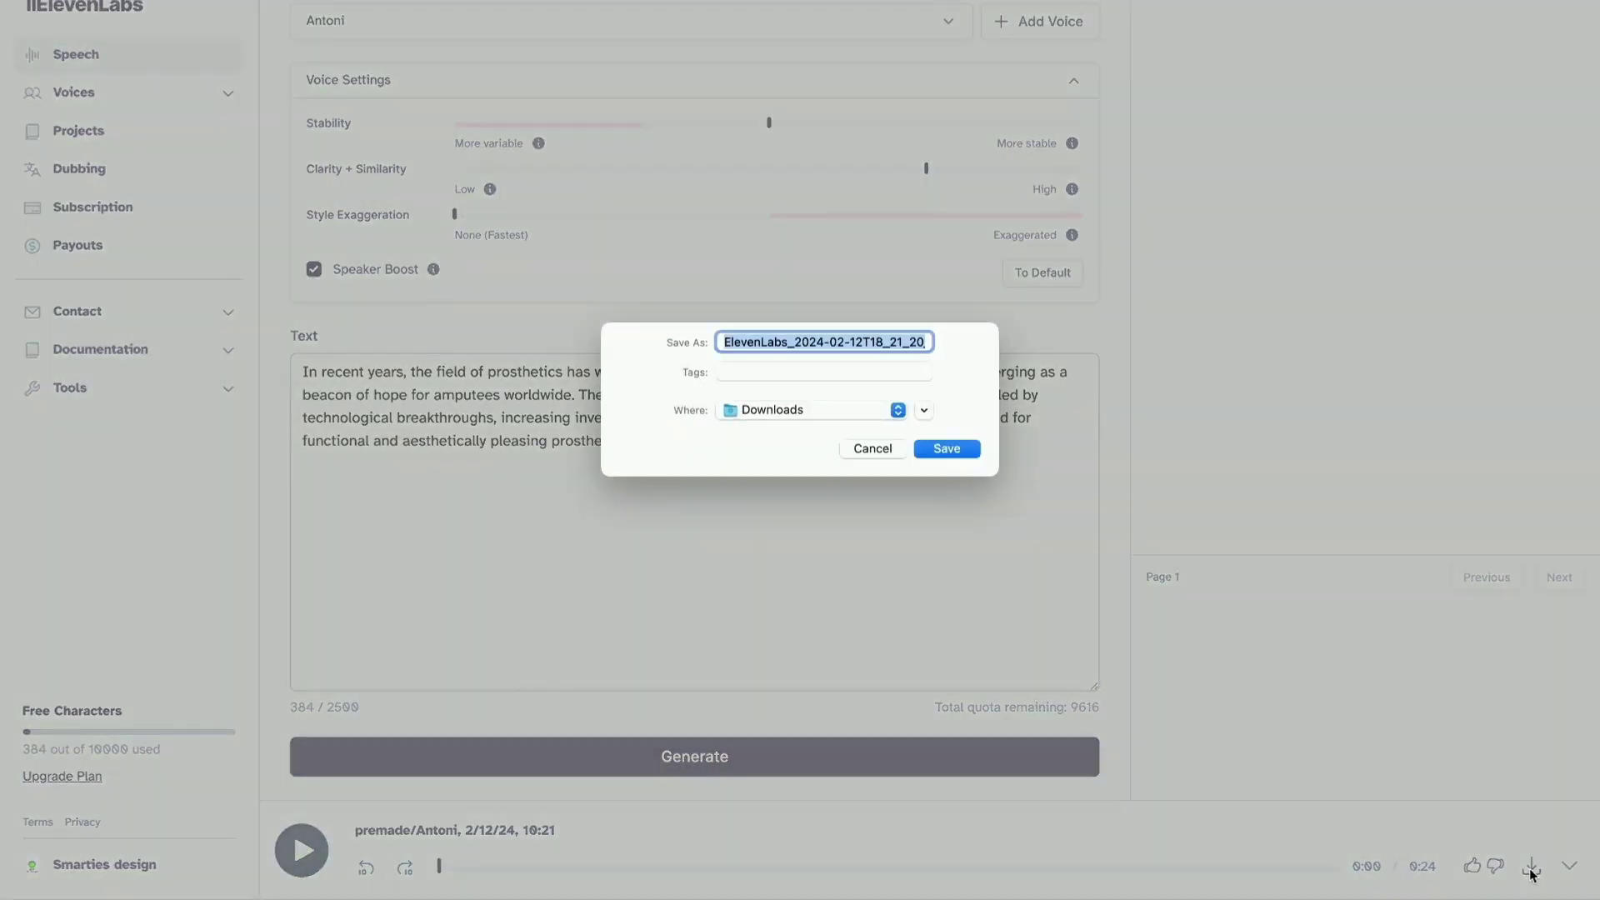
click(955, 453)
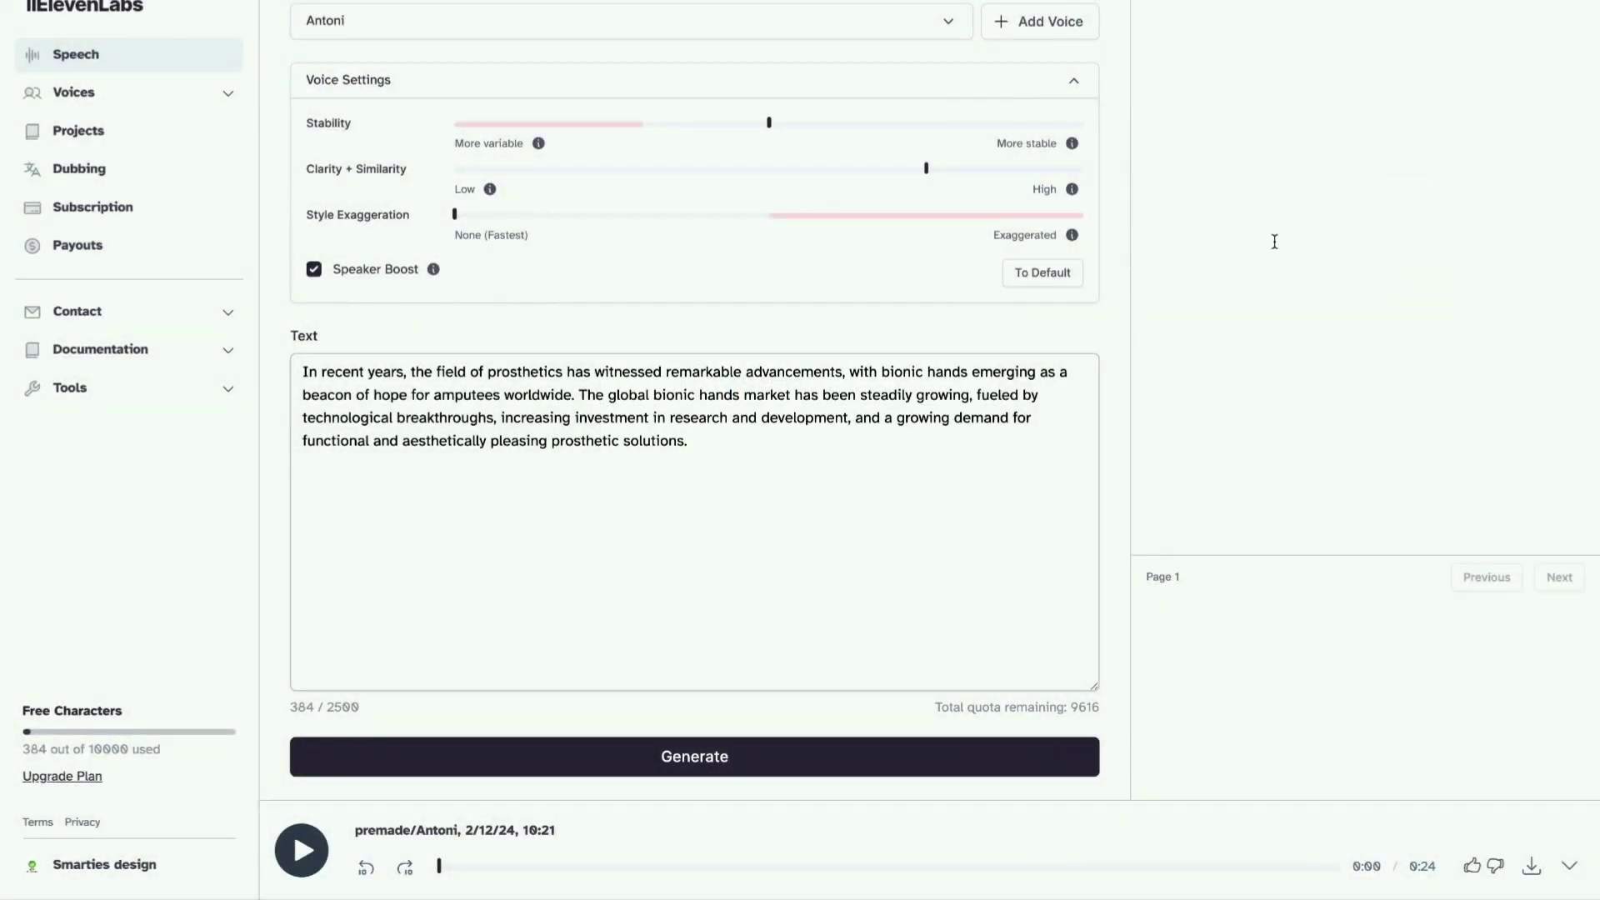
scroll(661, 219, up, 3)
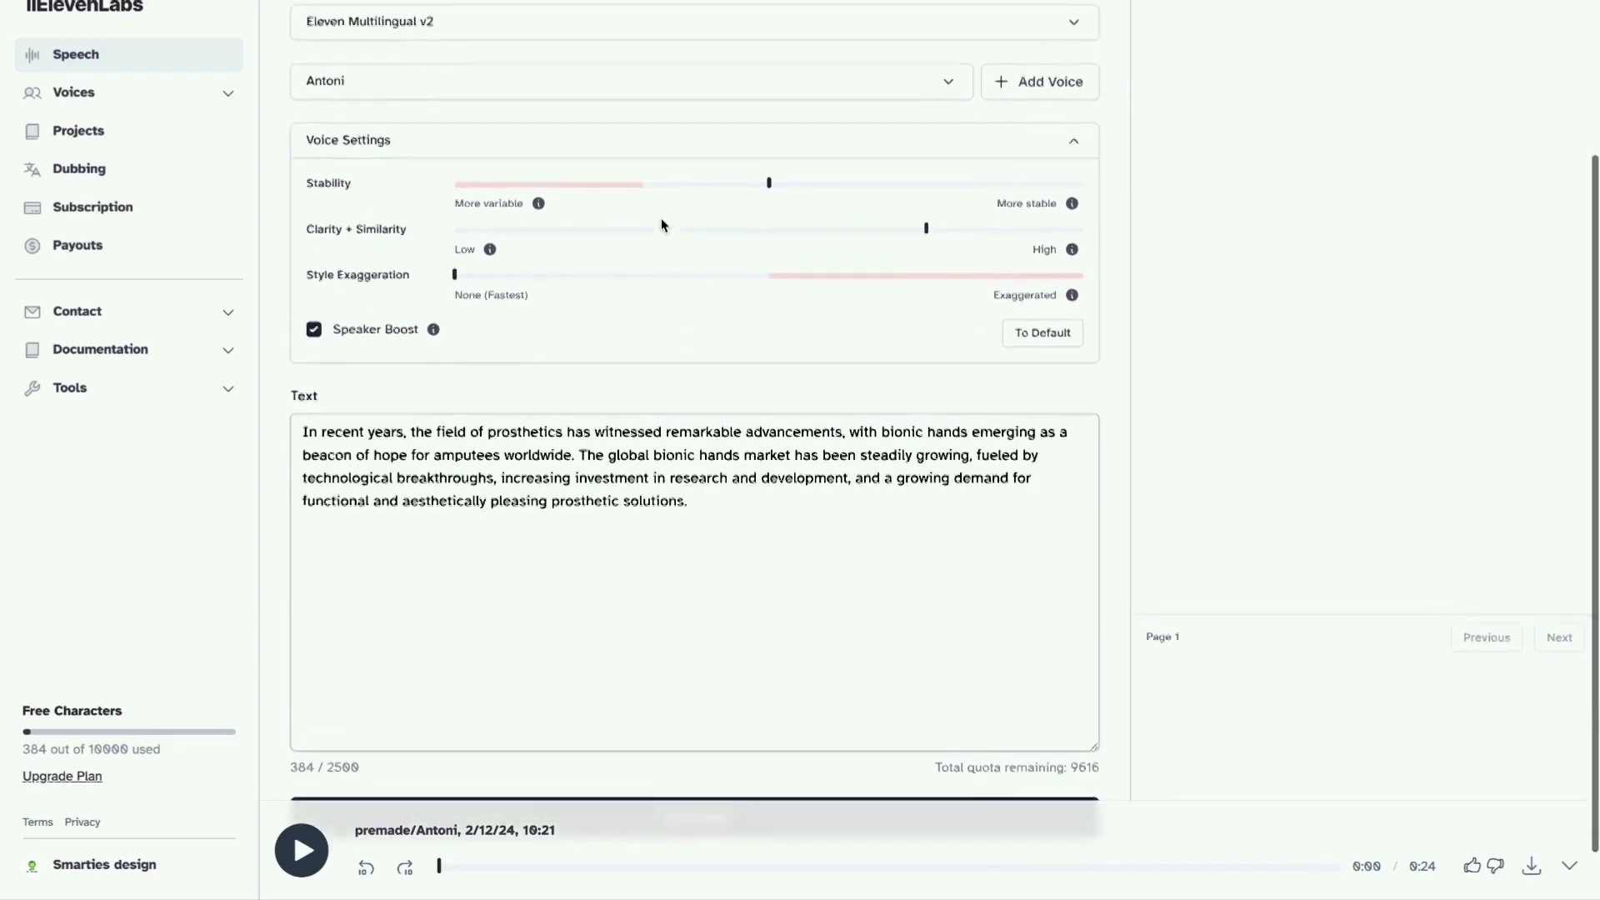
scroll(661, 217, up, 1)
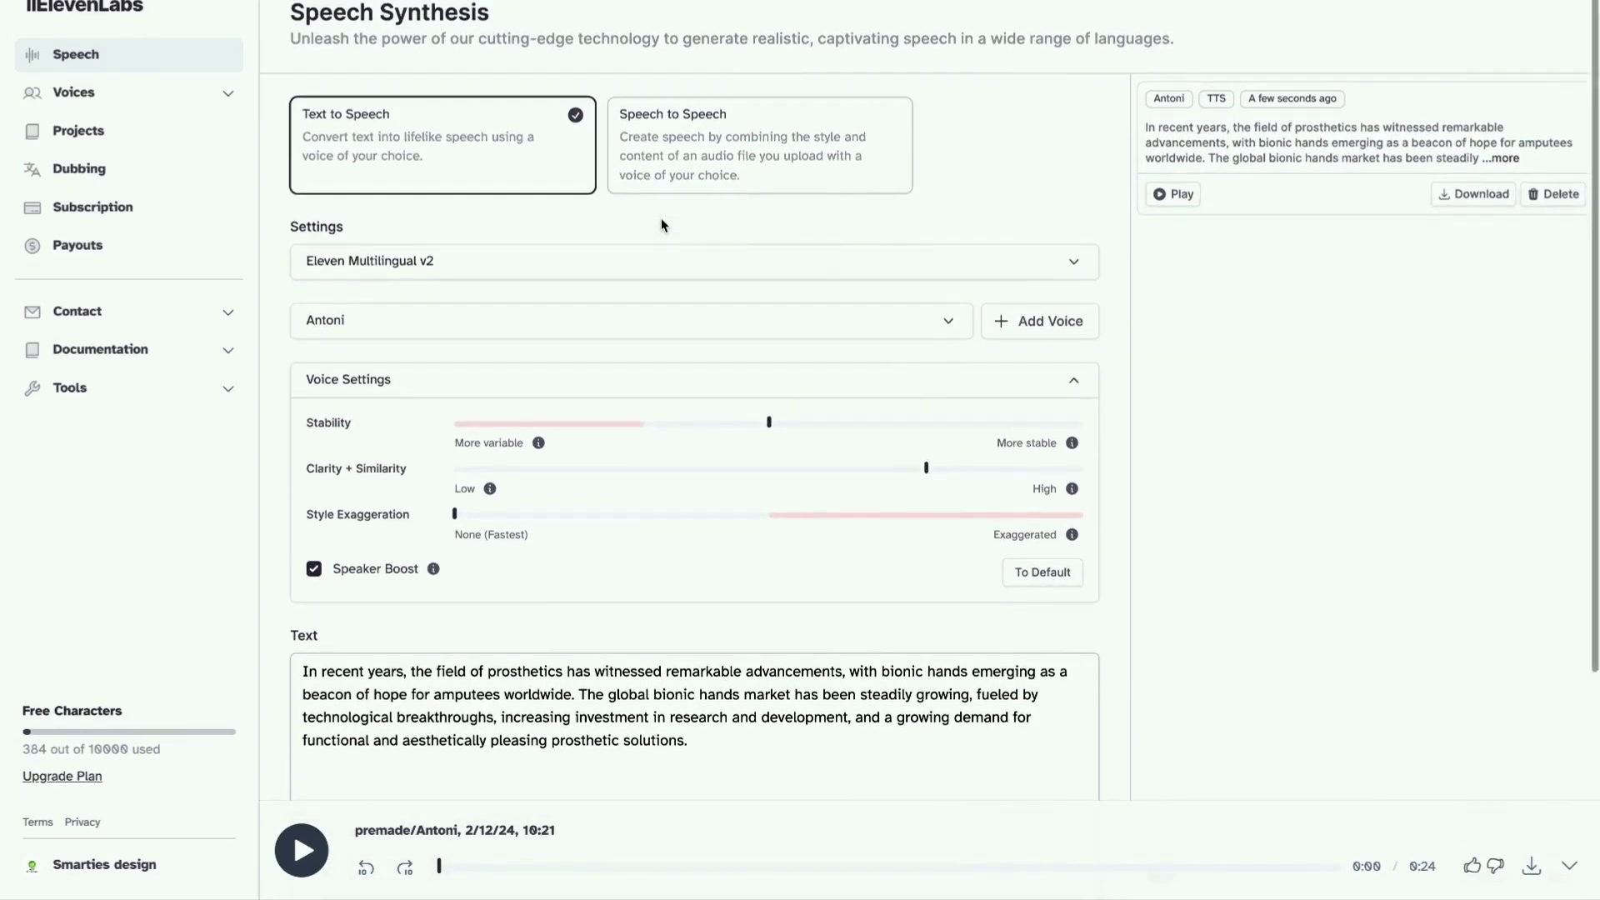
Start a new voice in VoiceLab using Add Generative or Cloned Voice and Generate voice.
click(1010, 331)
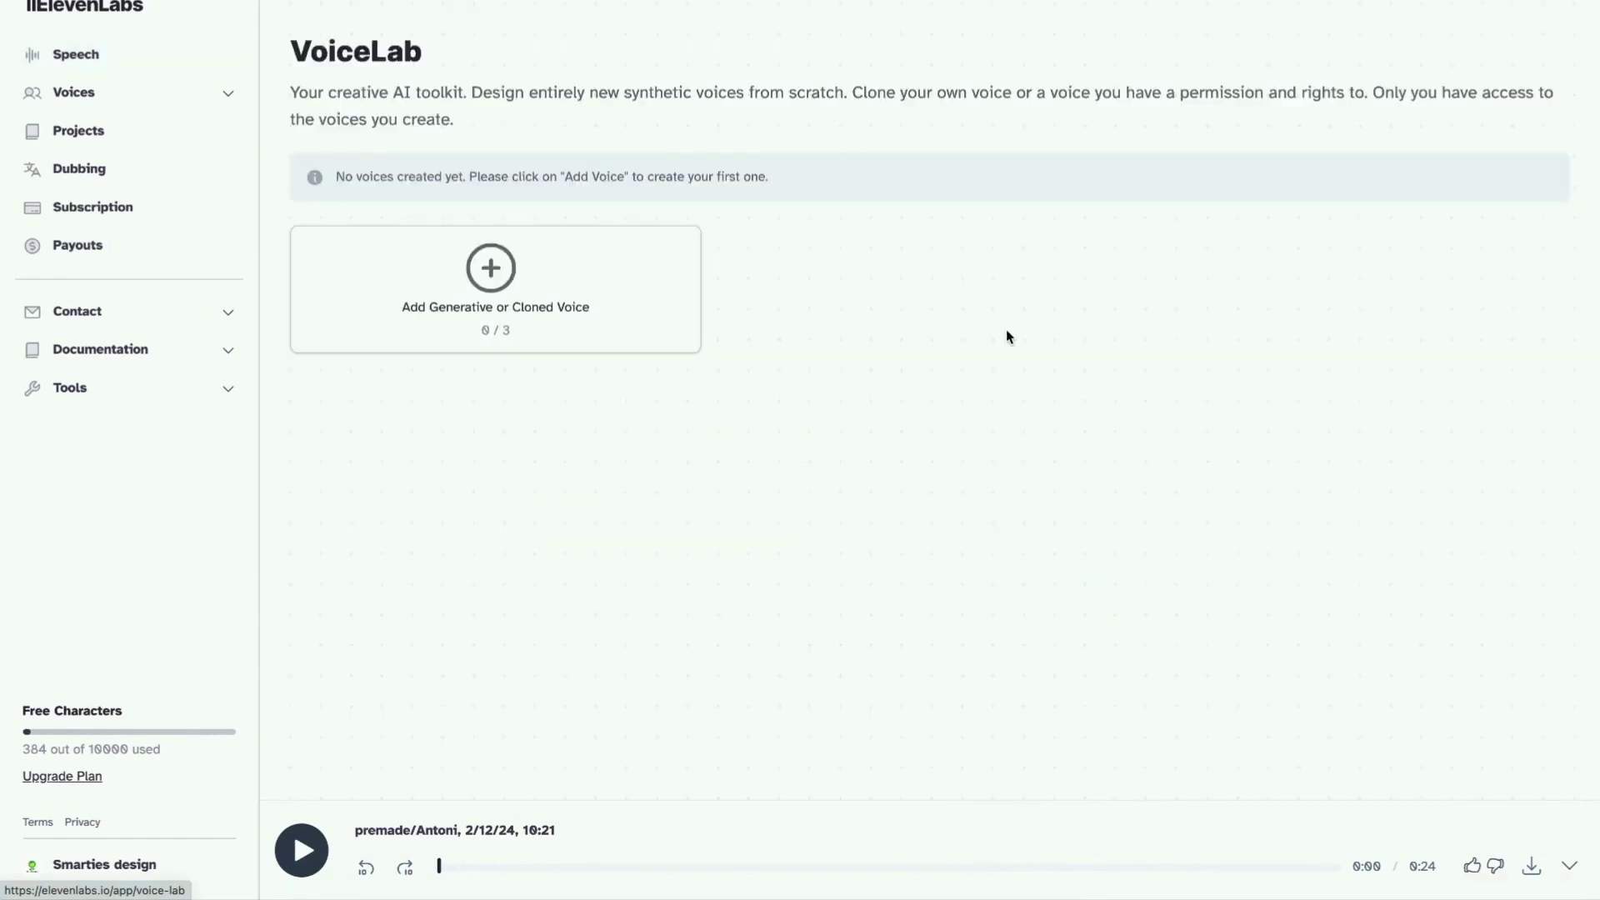
click(498, 264)
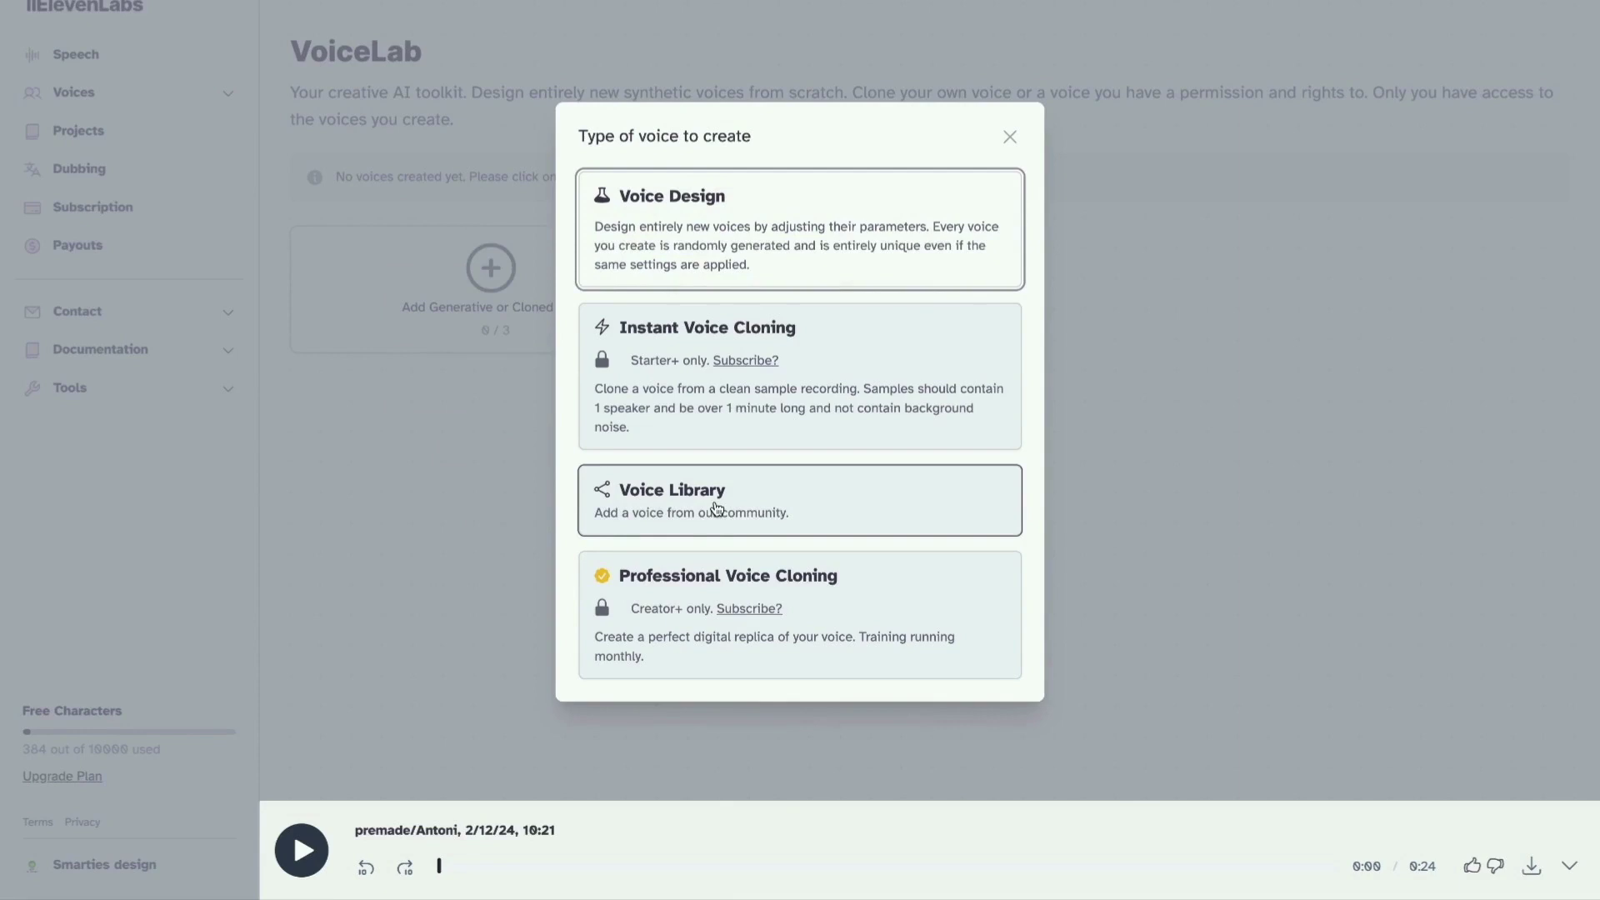
click(644, 241)
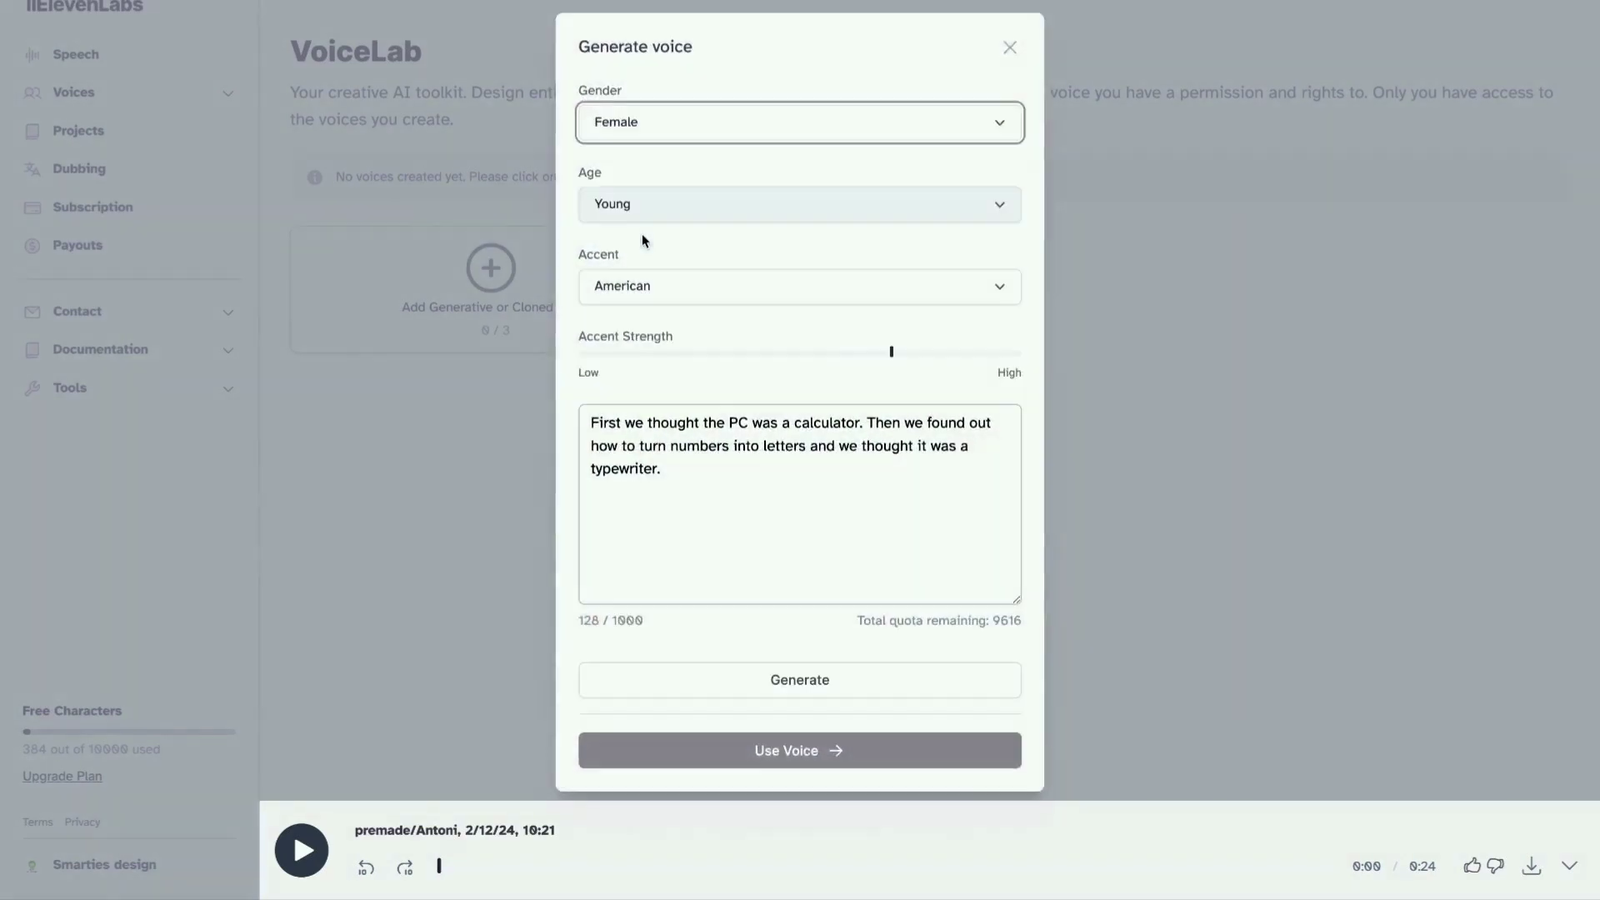
Set the voice to Female, Middle Aged, British accent with reduced accent strength.
click(644, 134)
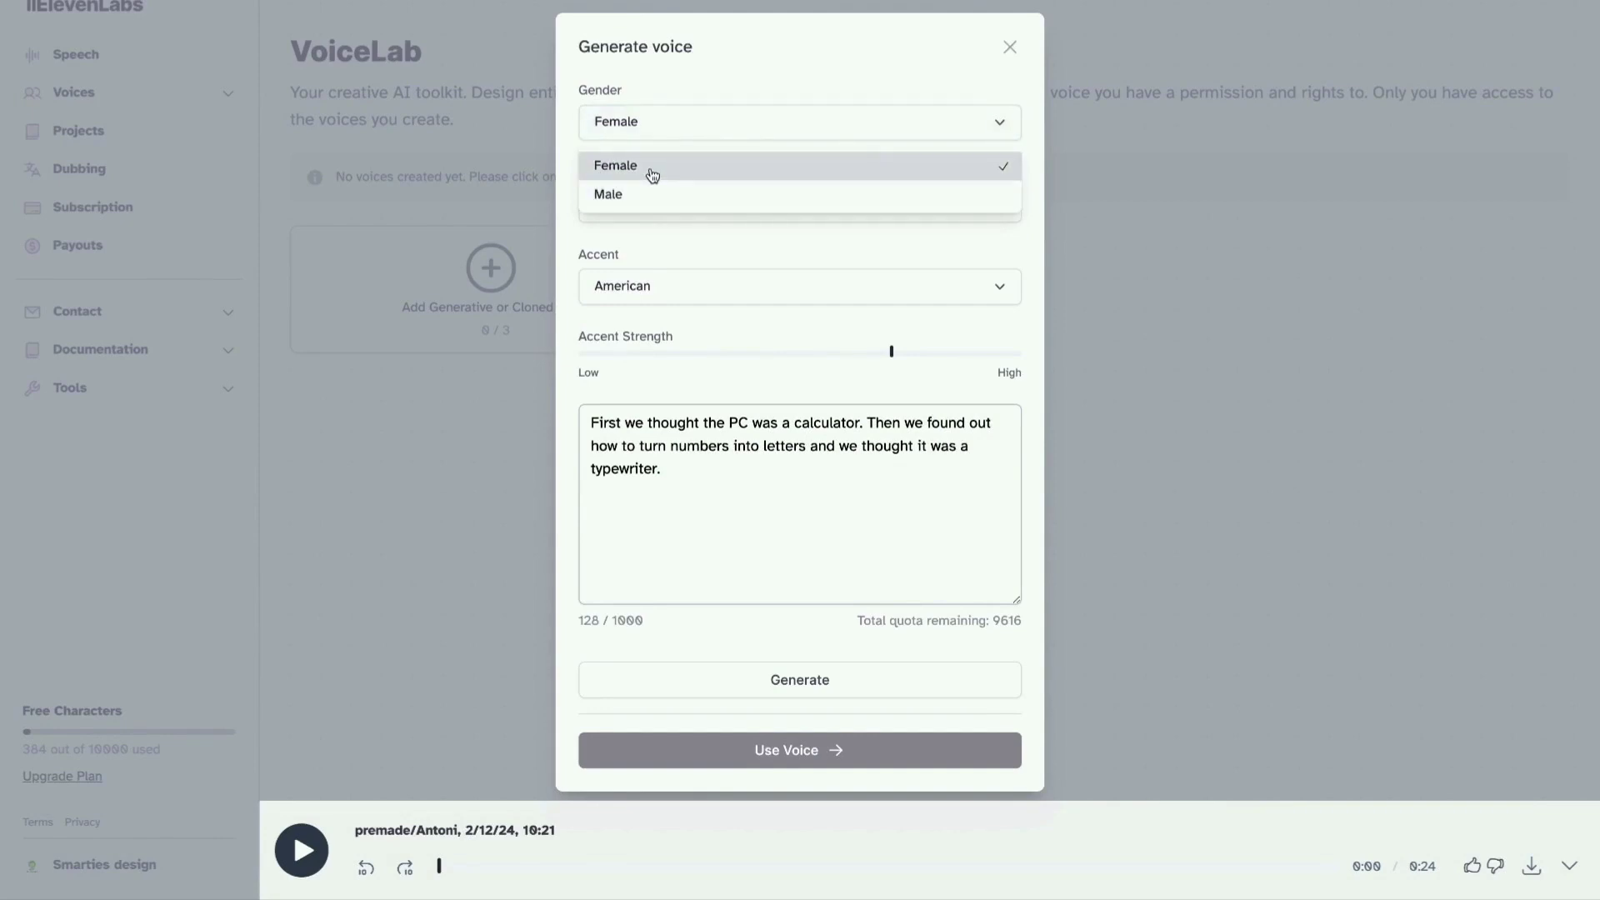
click(652, 171)
click(661, 208)
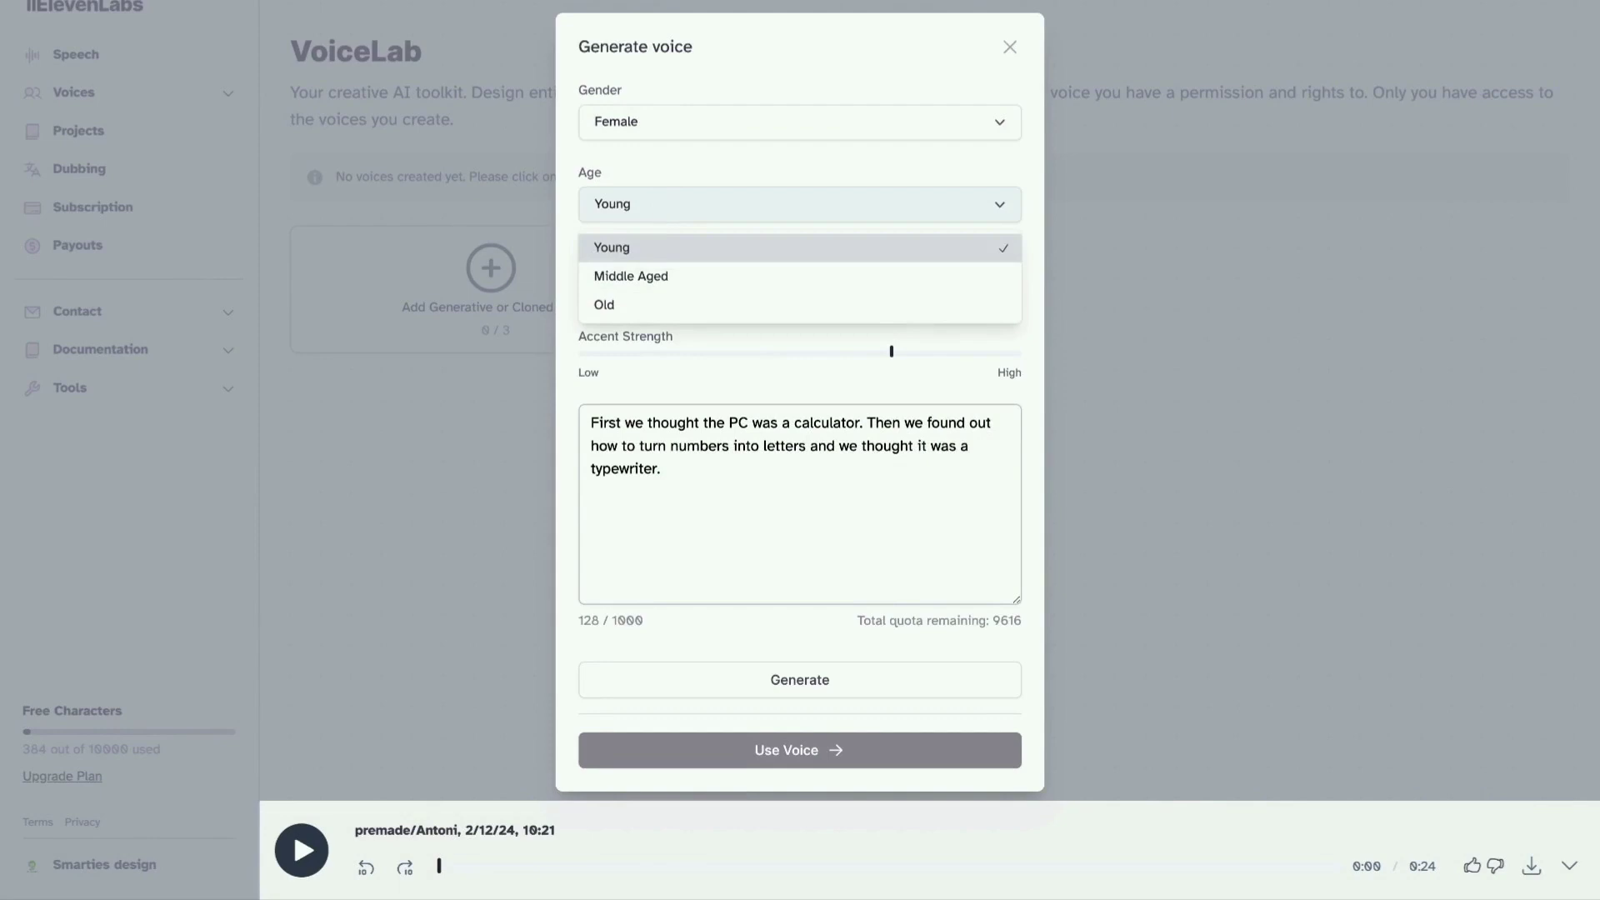
click(665, 283)
click(667, 285)
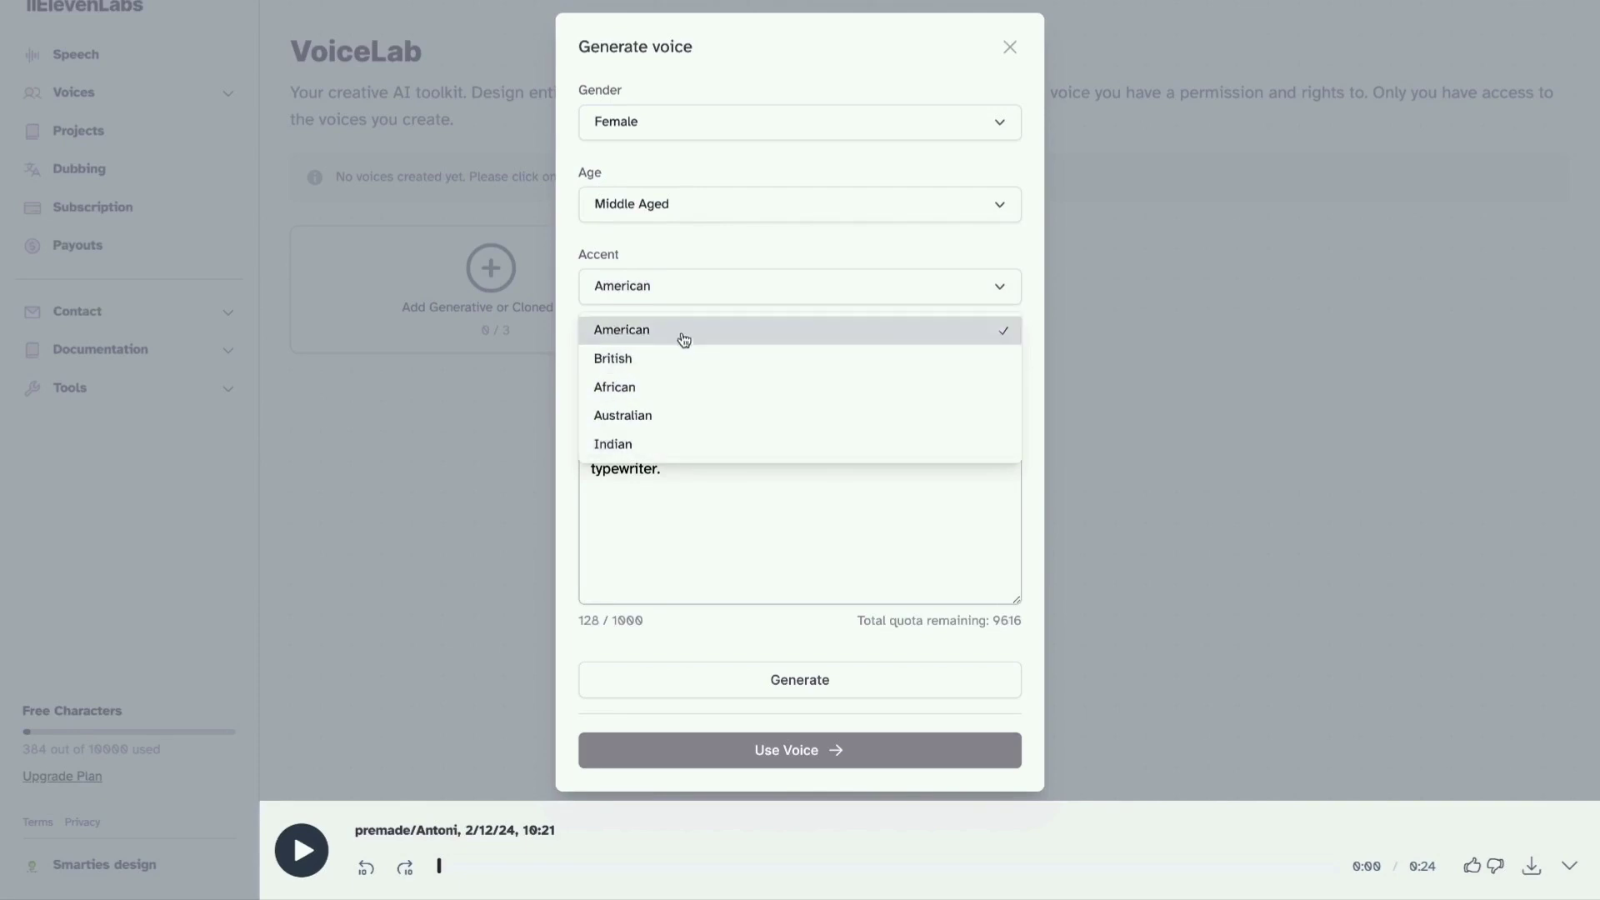
click(667, 359)
drag(577, 336, 703, 339)
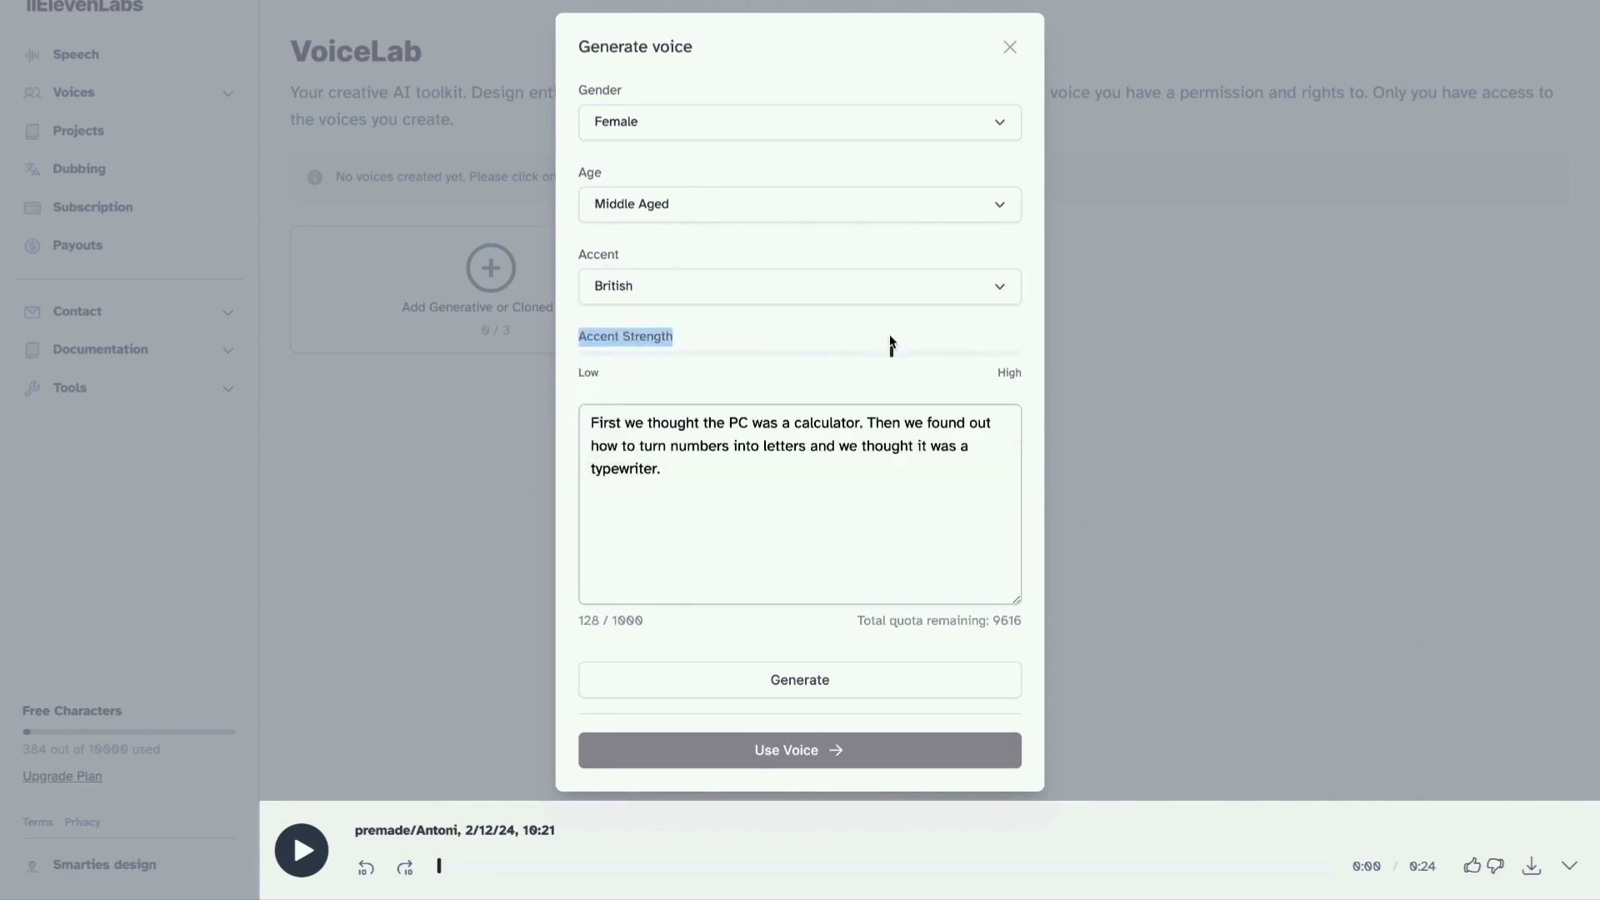
mouse_move(893, 351)
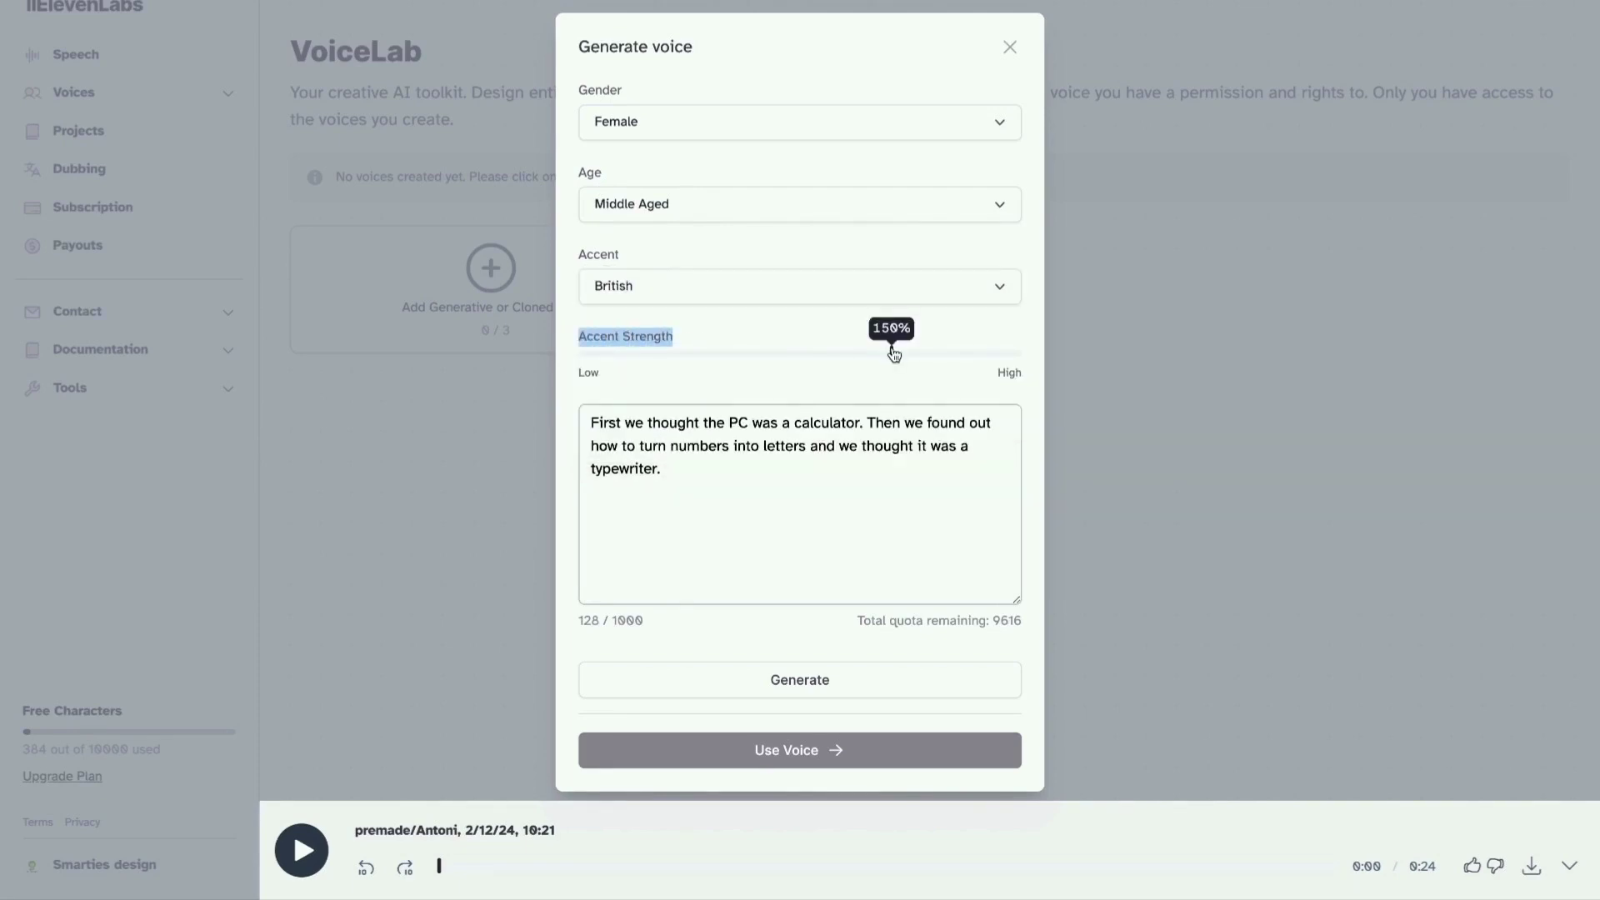
click(881, 371)
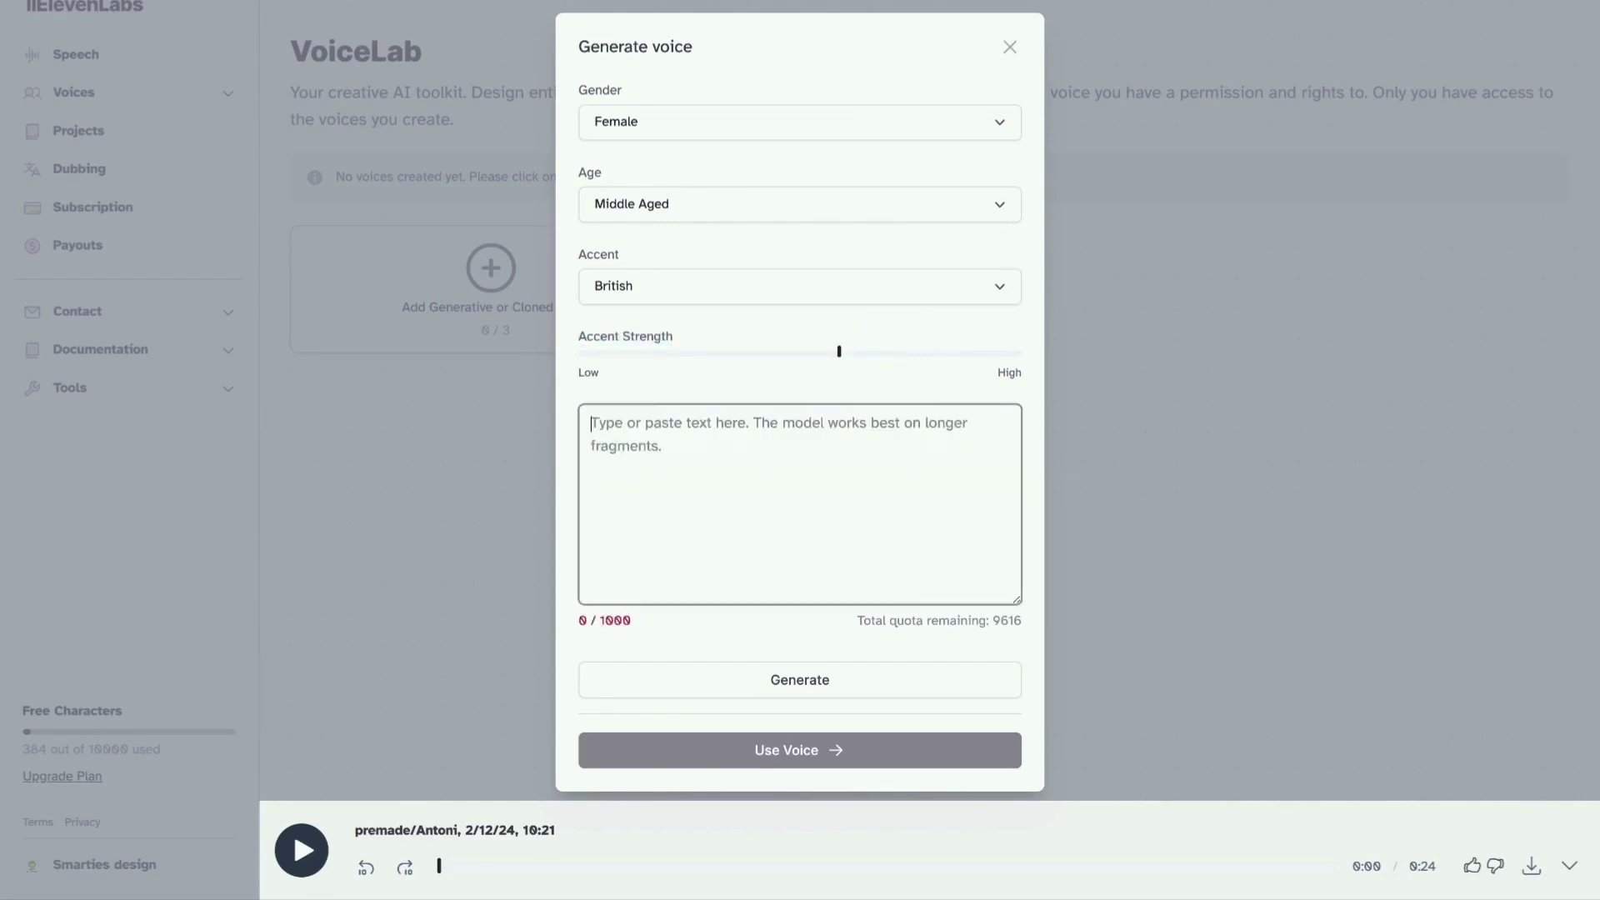
Paste the prosthetics paragraph as sample text and generate the British female voice preview.
text(In recent years, the field of prosthetics has witnessed remarkable advancements, with bionic hands emerging as a beacon of hope for amputees worldwide. The global bionic hands market has been steadily growing, fueled by technological breakthroughs, increasing investment in research and development, and a growing demand for functional and aesthetically pleasing prosthetic solutions.)
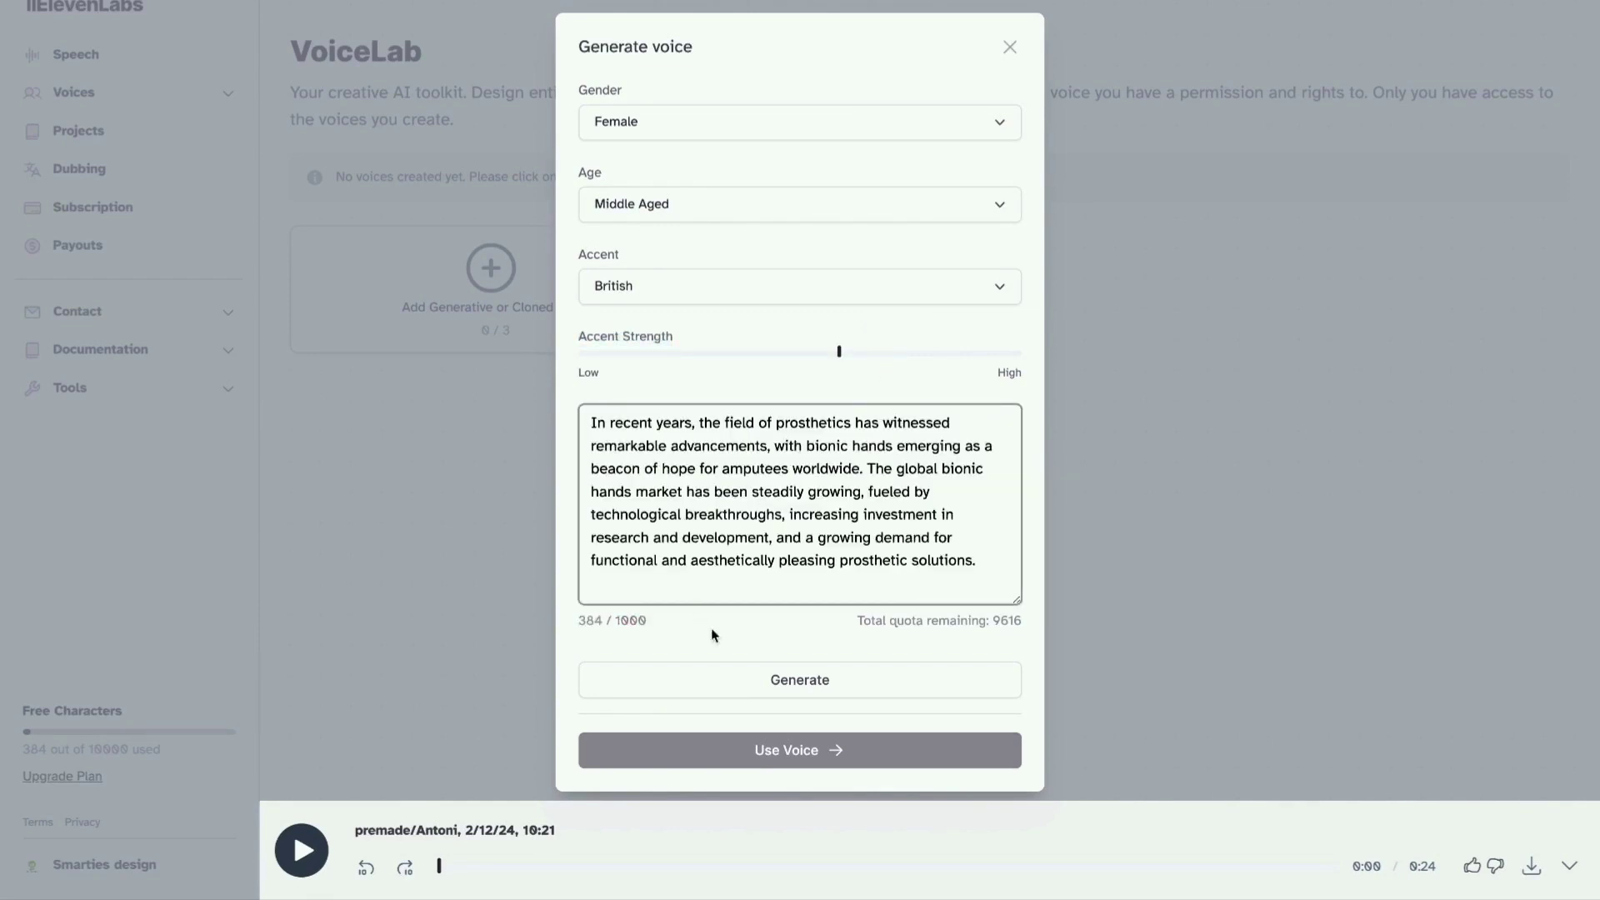
click(850, 685)
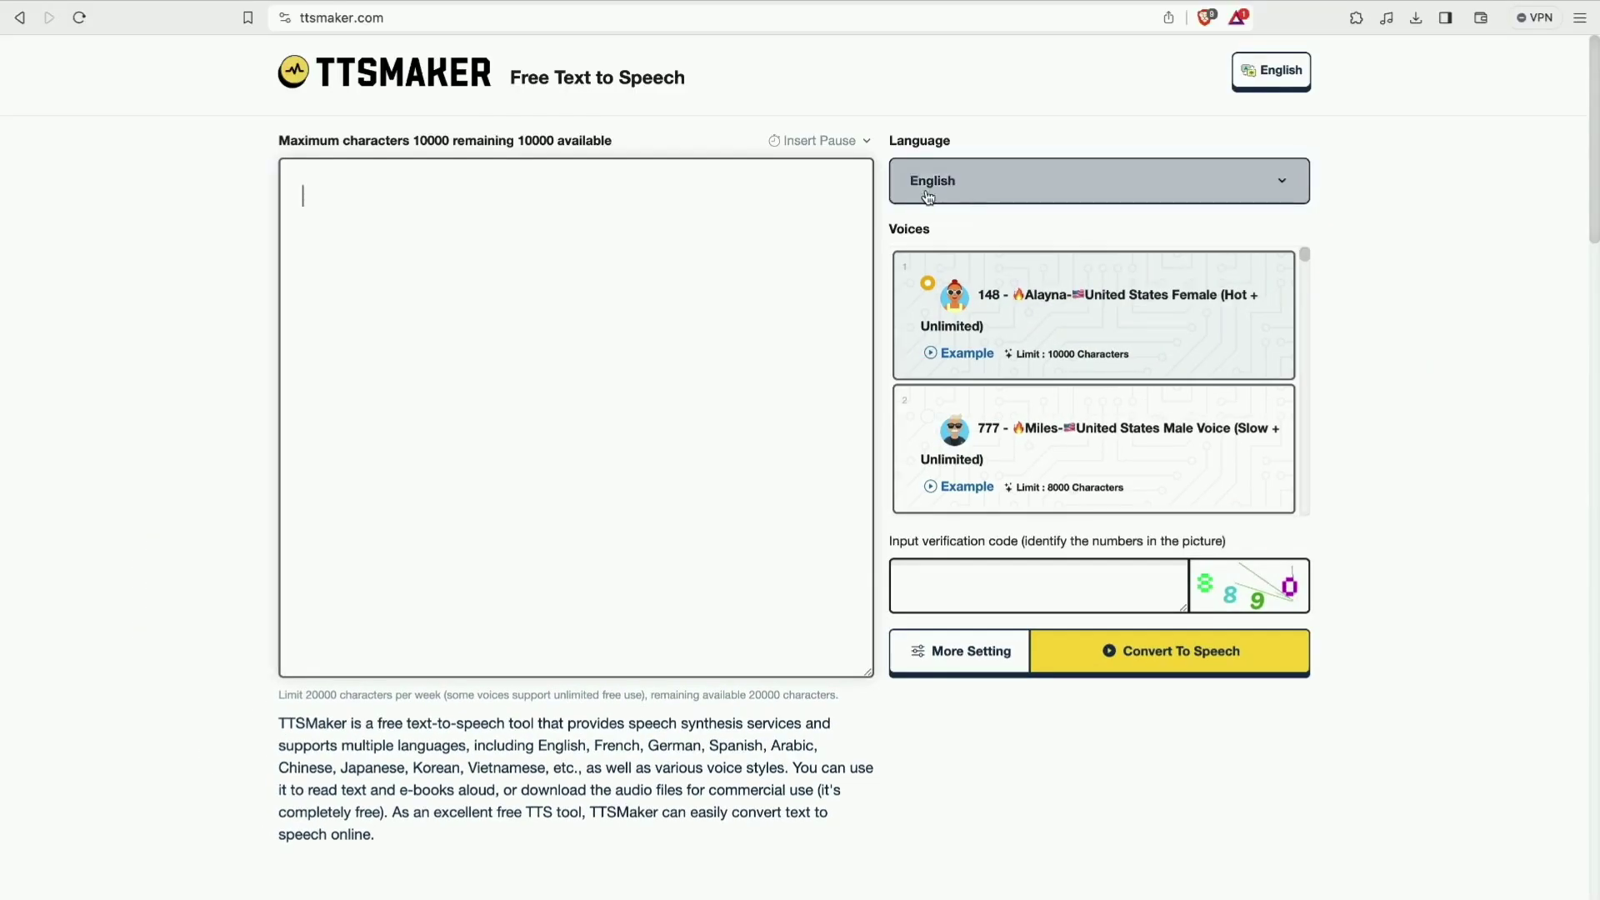
Search 'per' in the Language list and choose Persian.
click(936, 199)
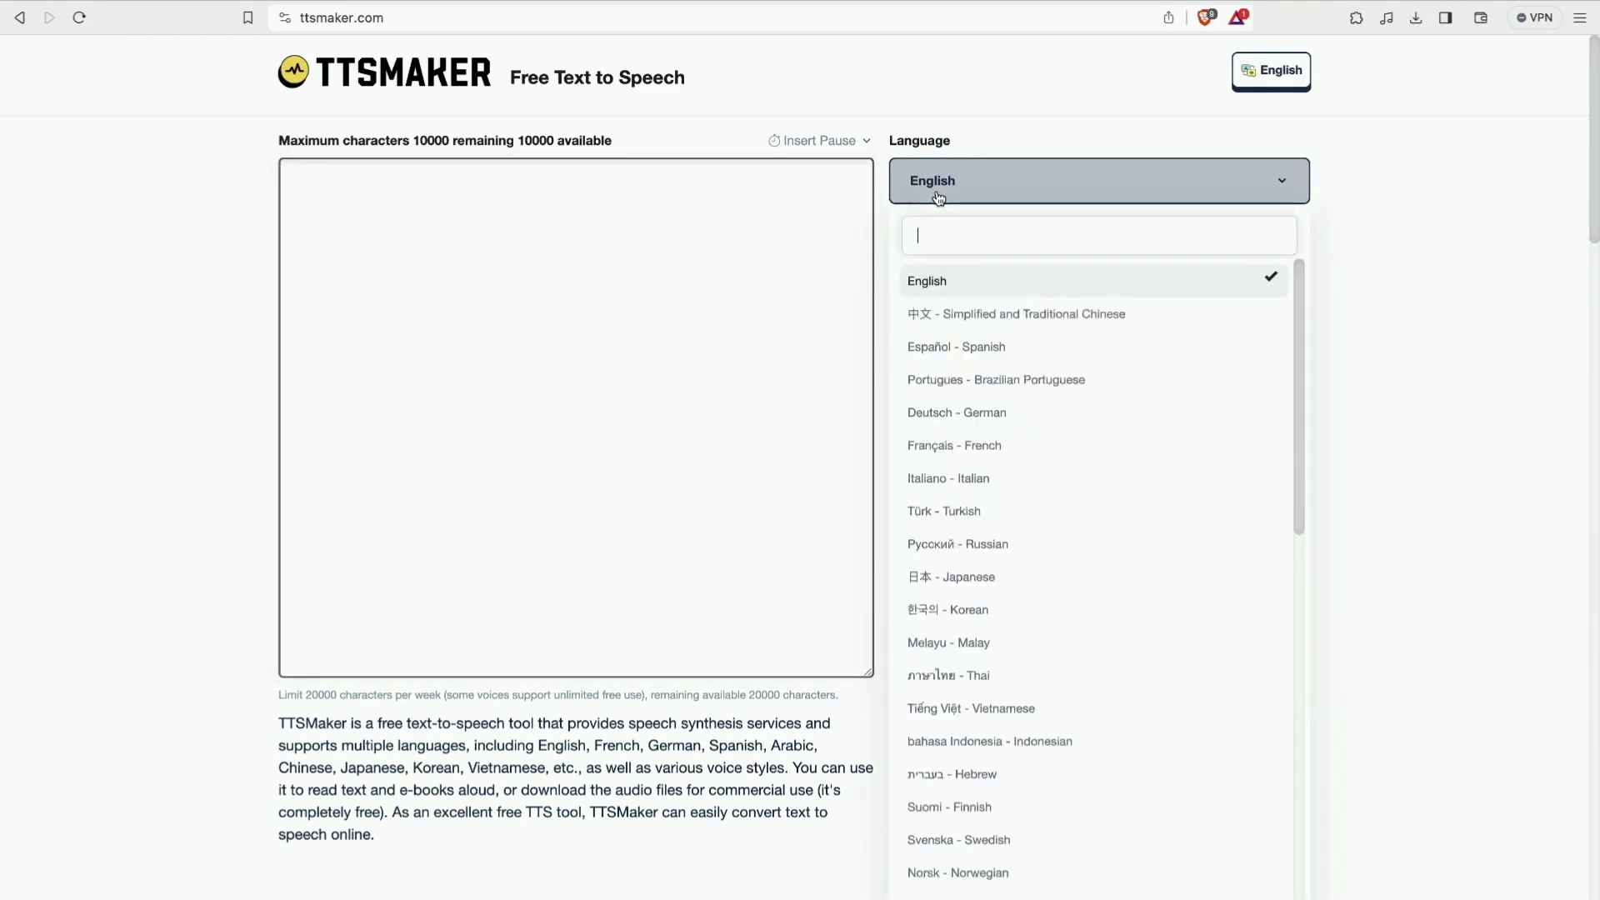
scroll(948, 571, down, 5)
scroll(948, 572, up, 5)
text(per)
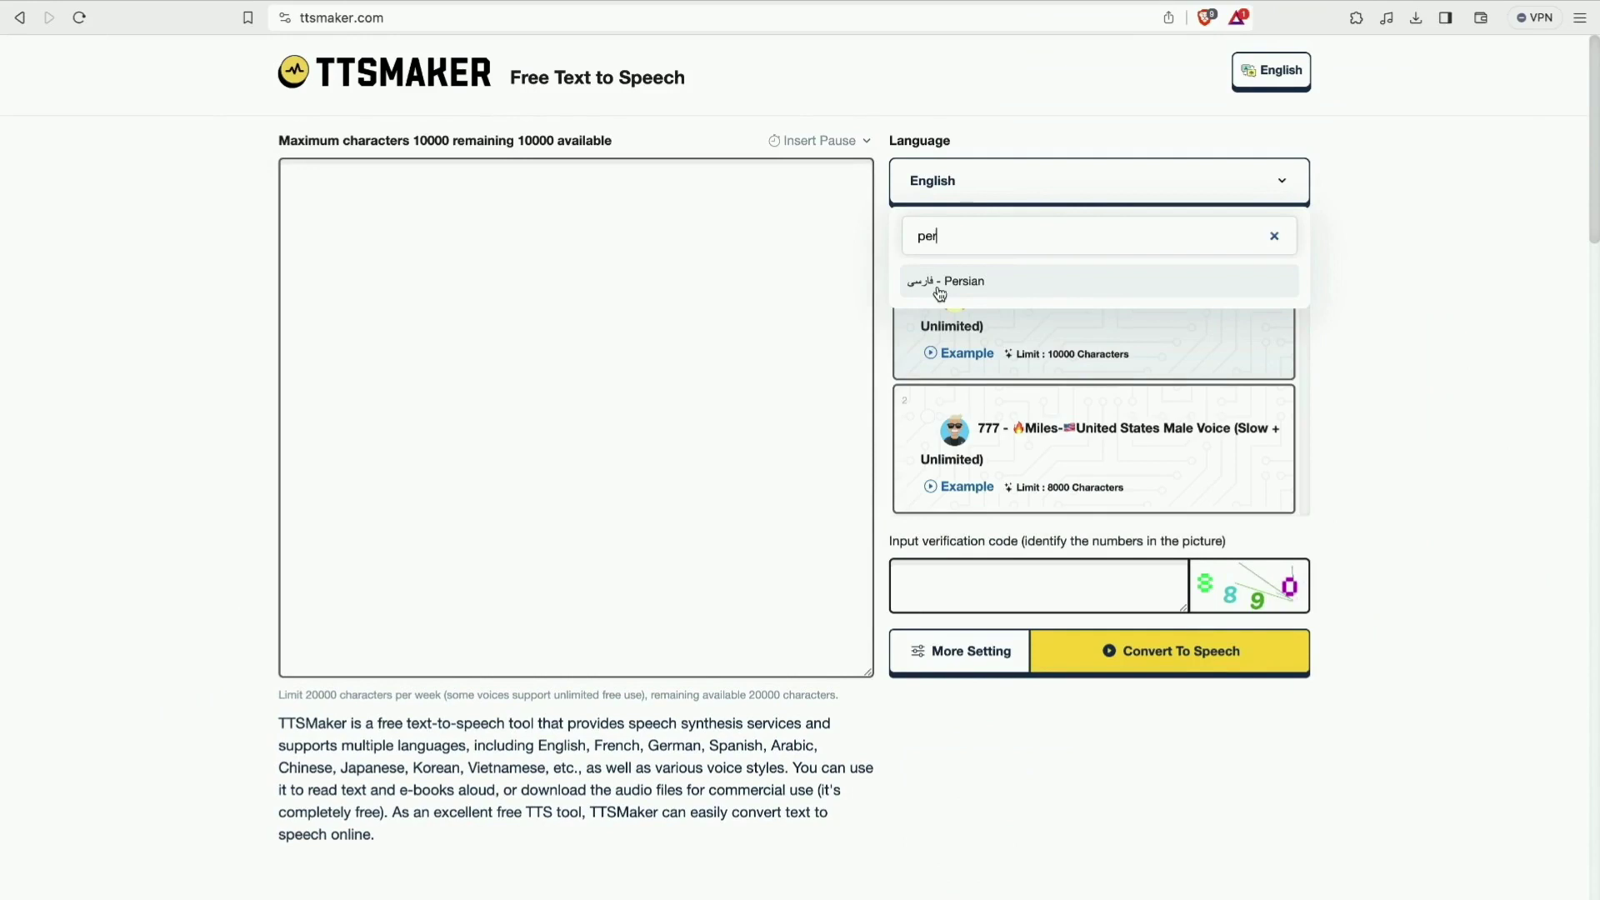
click(940, 288)
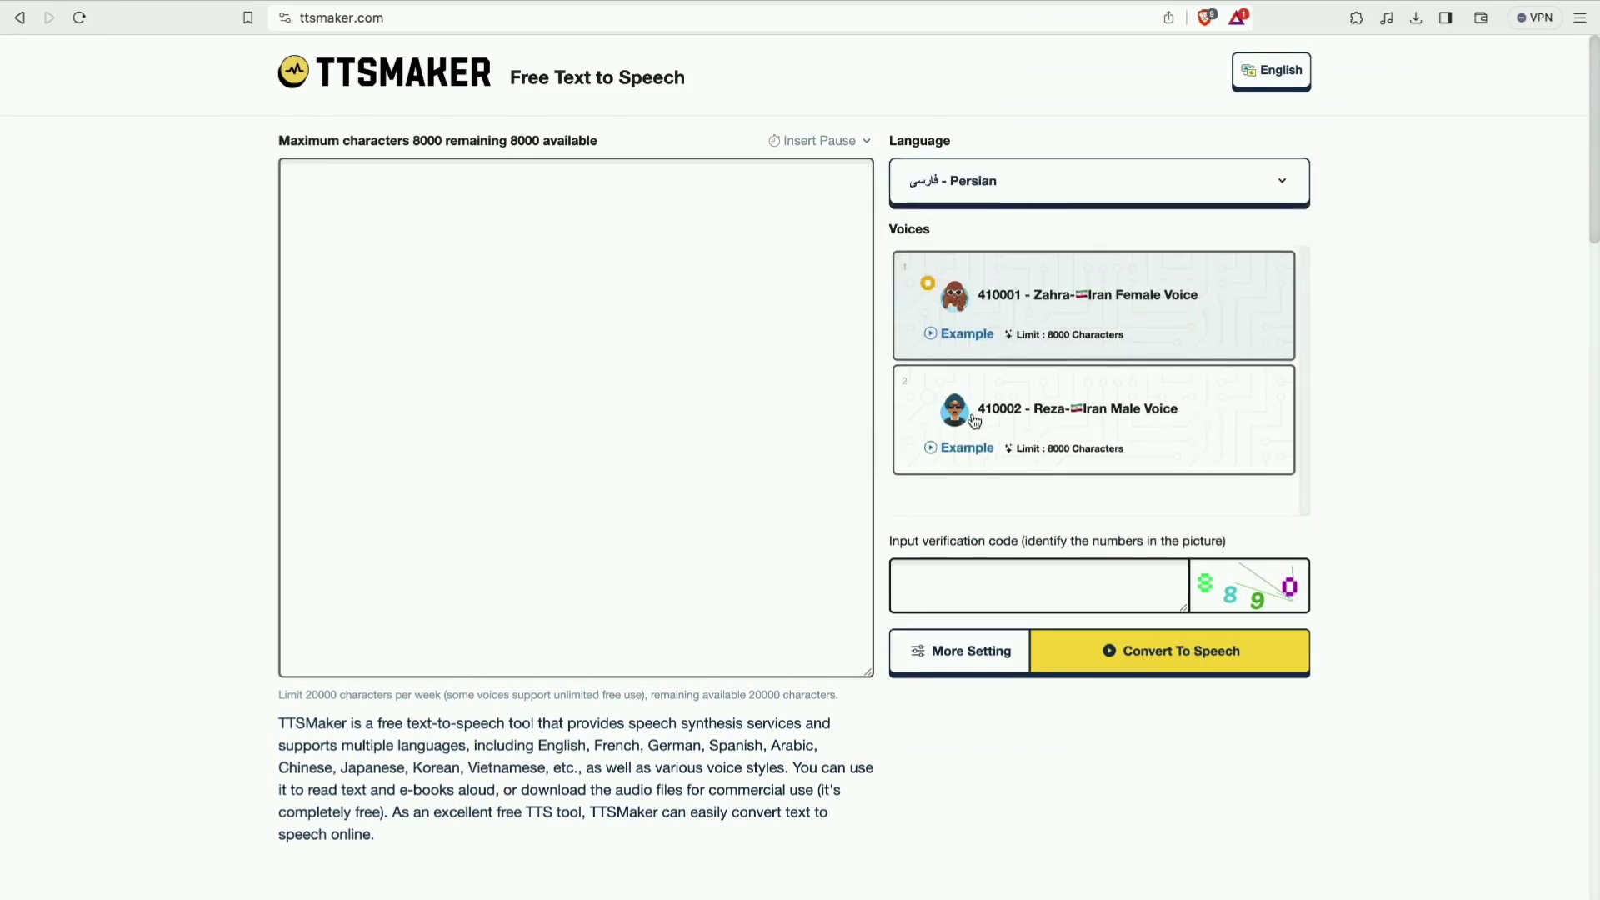
Read the weekly free character limit note, then return to the empty narration text box.
scroll(862, 803, down, 4)
scroll(862, 805, down, 6)
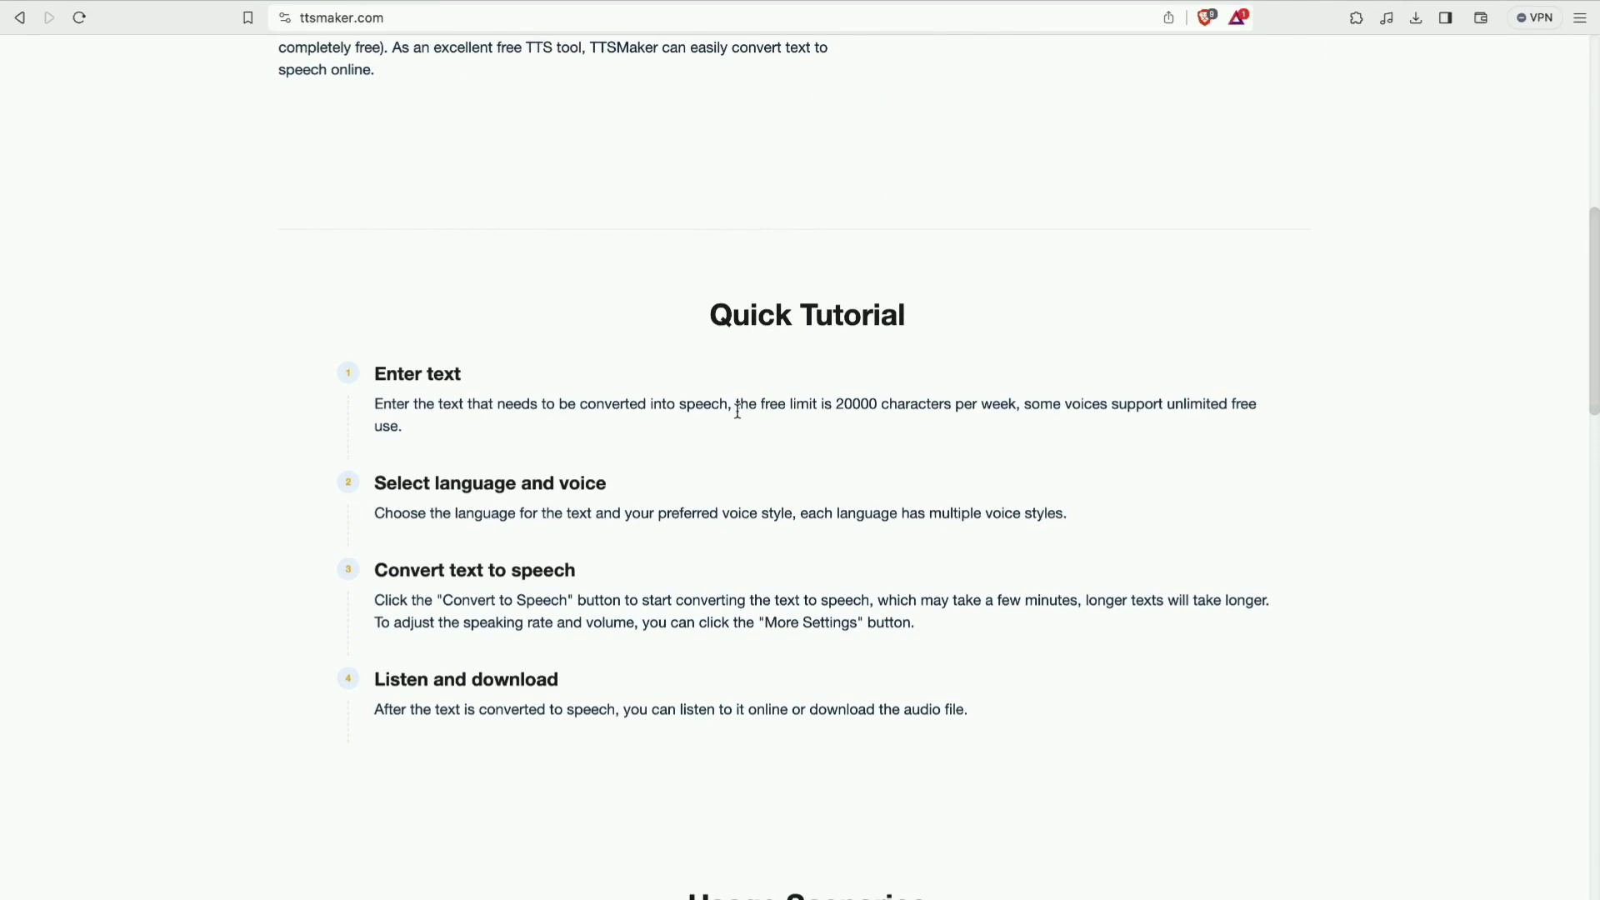
drag(737, 412, 1016, 409)
click(990, 445)
scroll(990, 446, down, 1)
scroll(922, 382, up, 10)
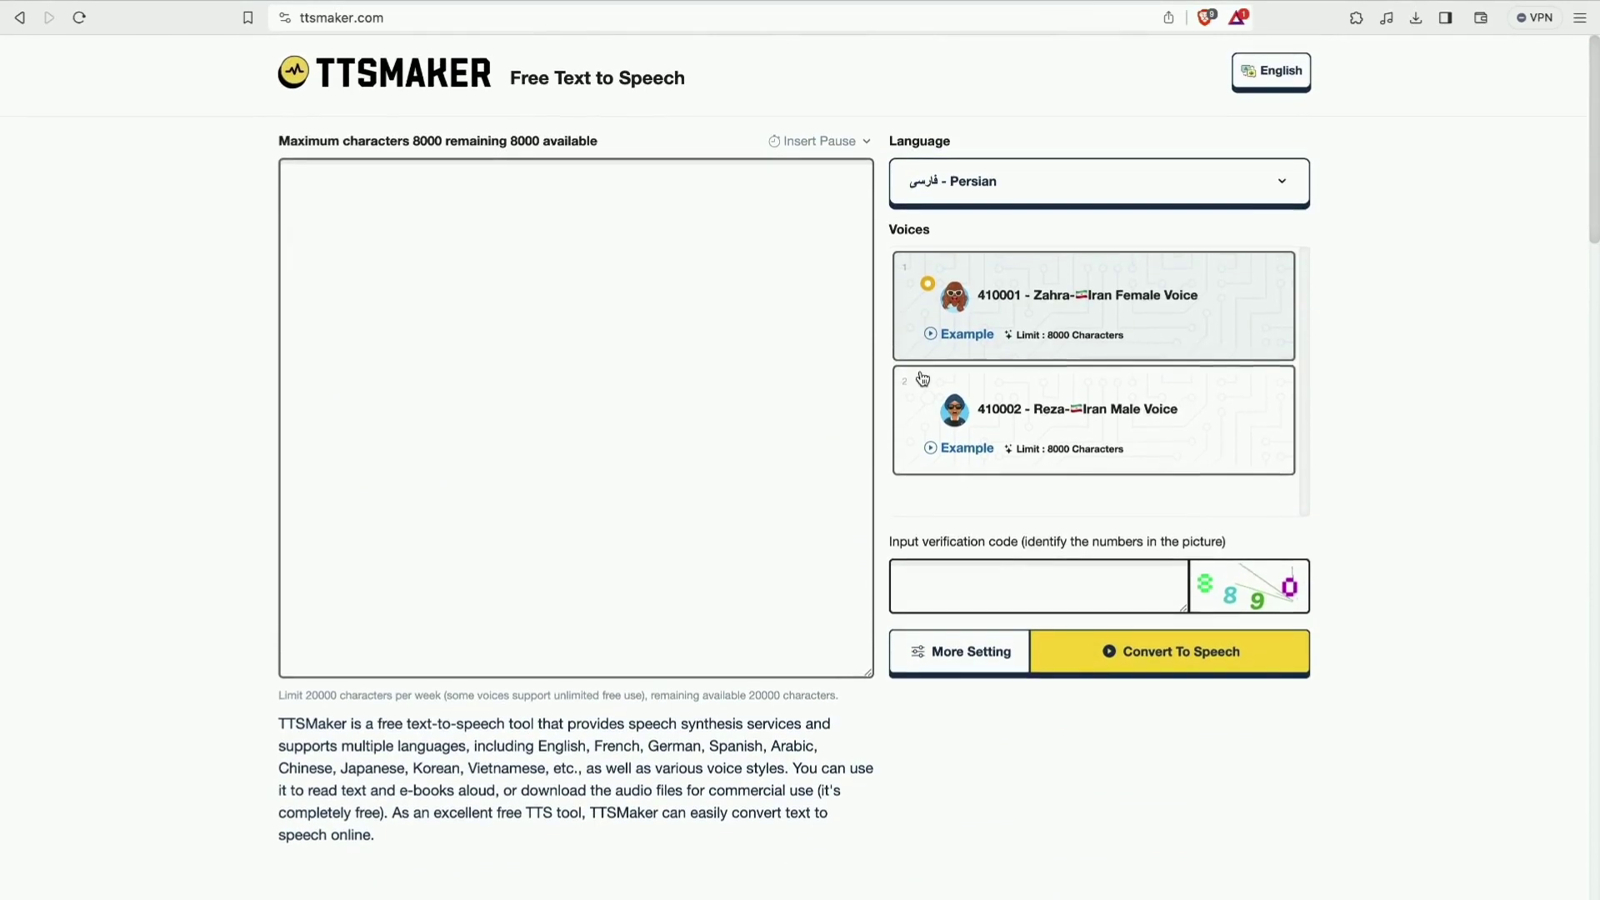
click(443, 207)
Paste the Persian narration text and enter the picture verification code.
text(آیا سفر به گذشته برای شما جذاب است؟ آیا به گشت‌و گذار در شهرها و مکان‌های تاریخی علاقه دارید؟ آیا دوست دارید در خیابان‌هایی قدم بزنید که هزاران سالِ پیش، مردمِ باستان در آنجا قدم زده‌اند؟ در ویدئوی امروز با ما همراه باشید تا با هم به پنج شهرِ تاریخی و دیدنی سر بزنیم، و به یک سفرِ جذاب برویم که احساس نزدیکی به تاریخ و فرهنگ را برایمان به واقعیت تبدیل کند.)
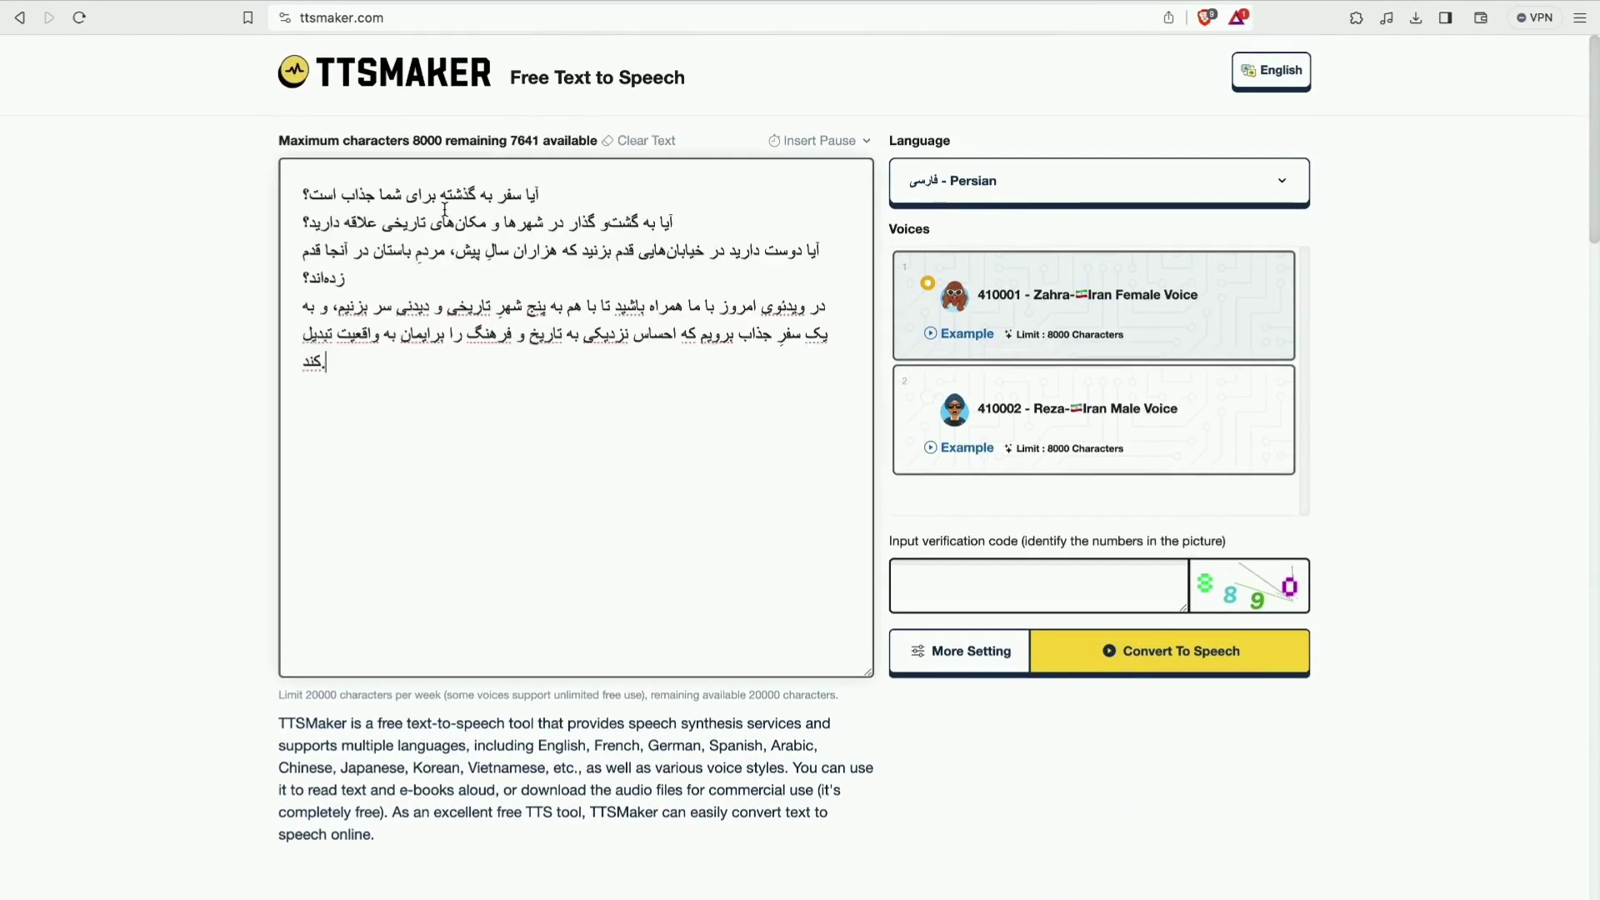
click(990, 583)
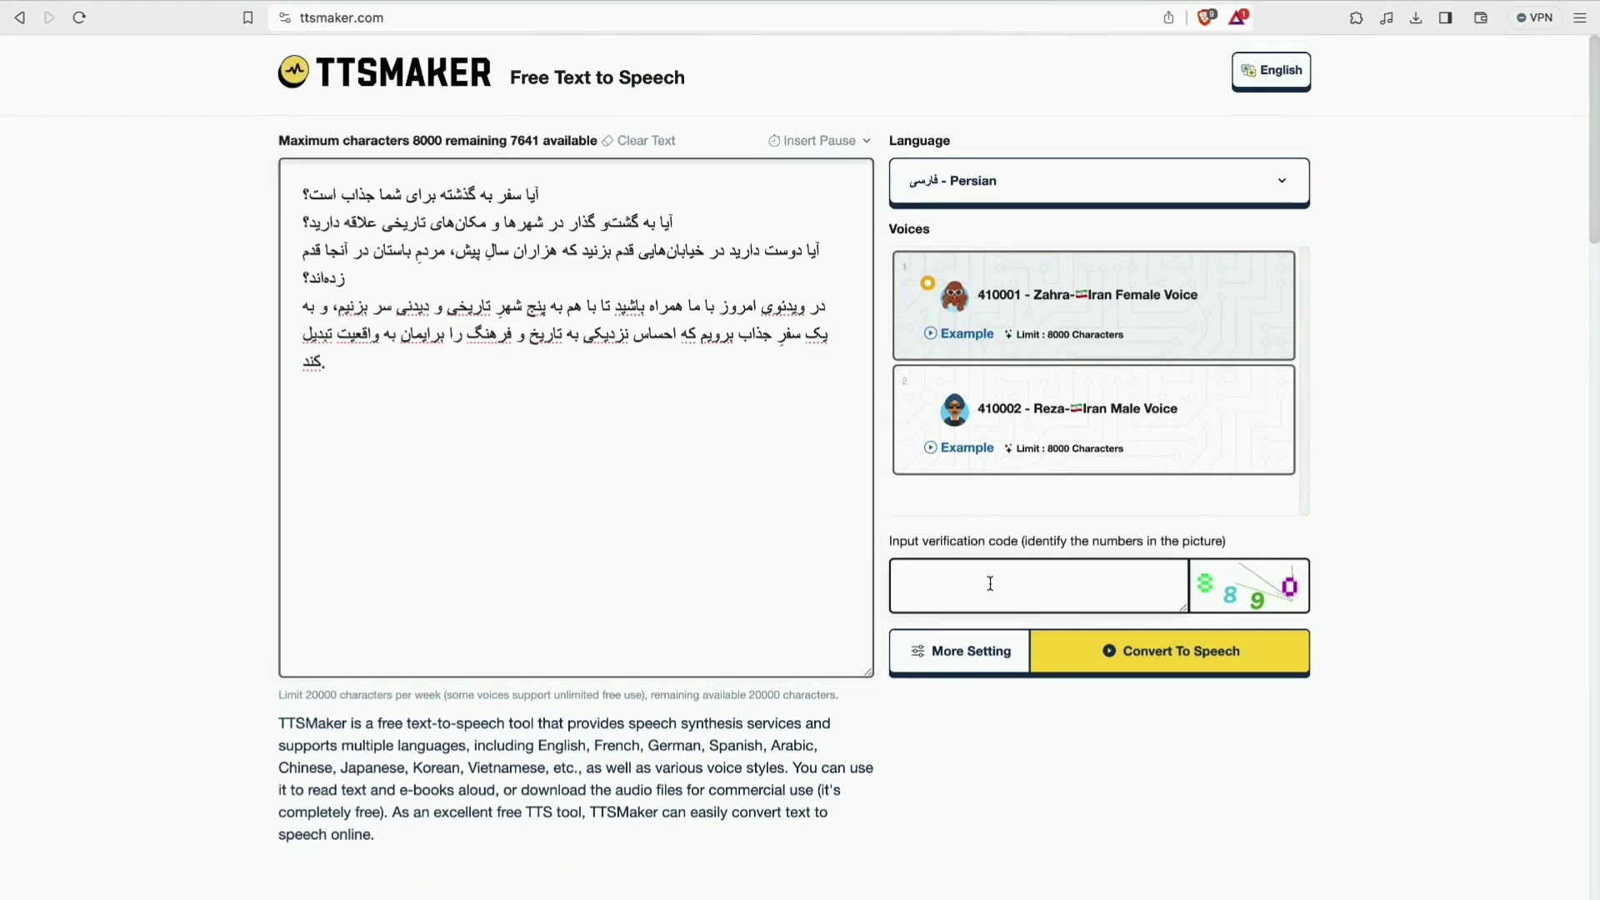
text(8890)
Review More Setting options: mp3, Standard Quality, 1.0x speed and 100% volume.
click(962, 659)
scroll(977, 772, down, 4)
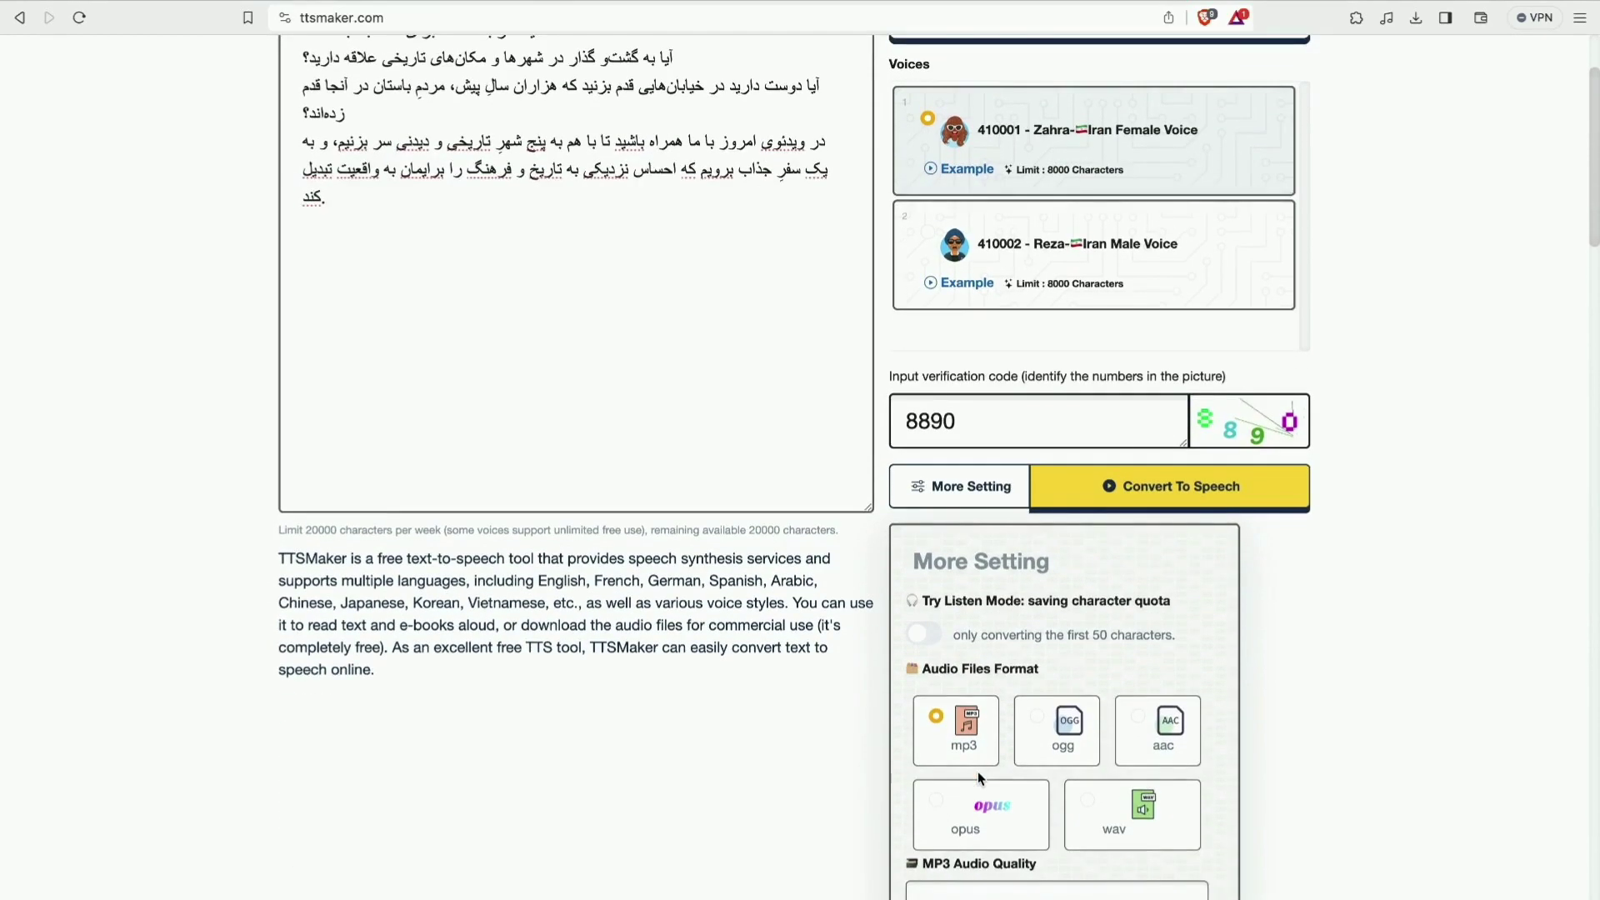
scroll(977, 777, down, 3)
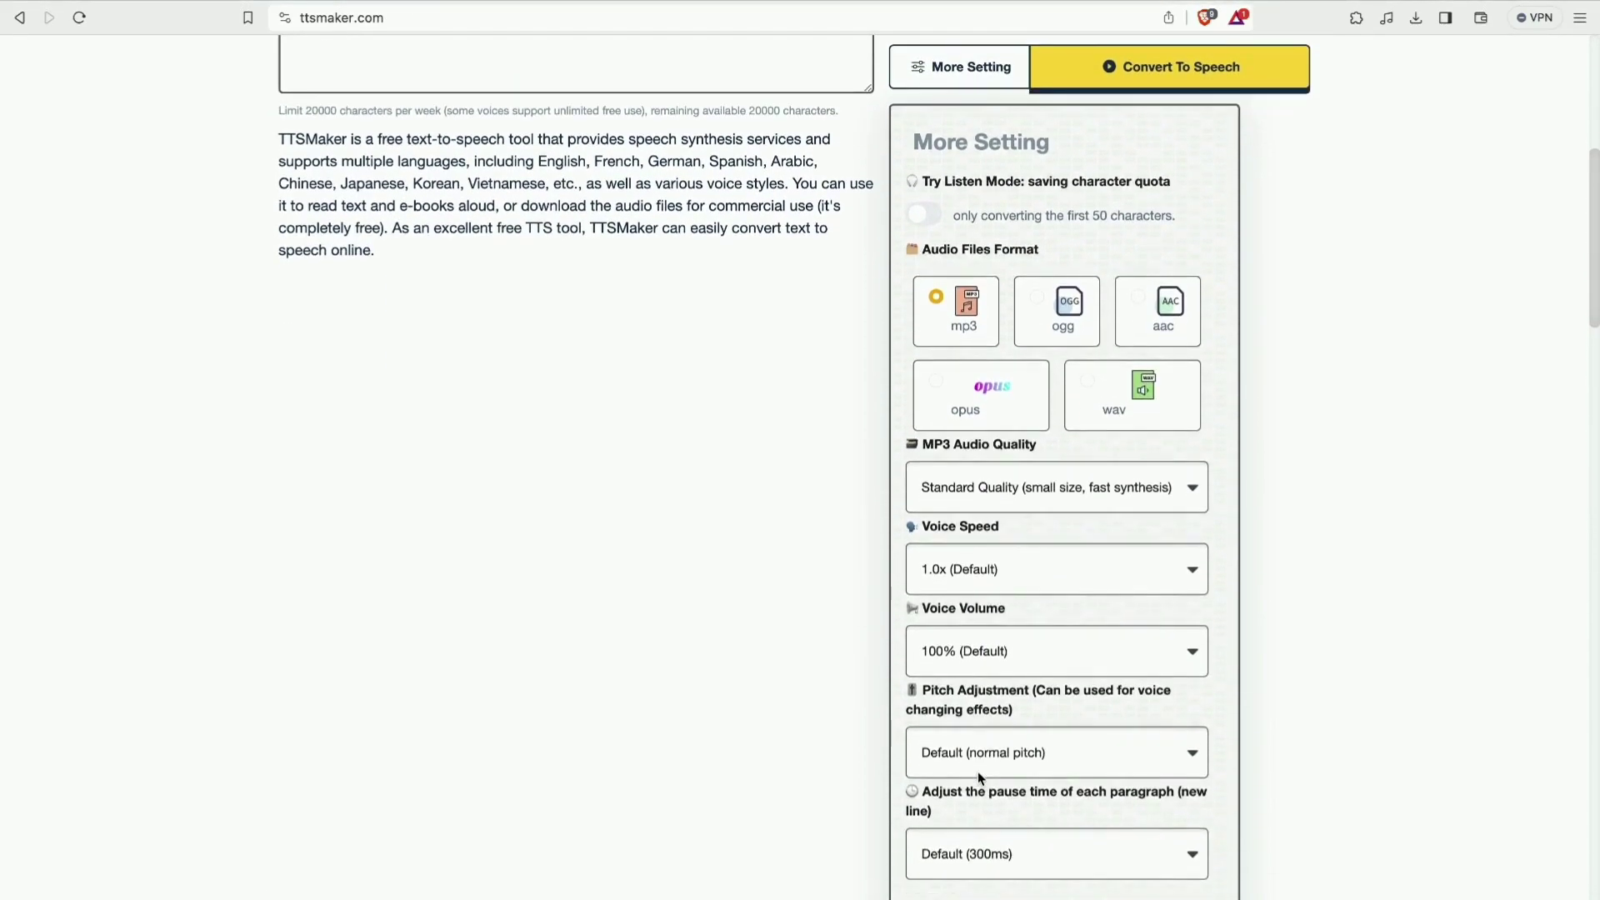
scroll(979, 777, up, 1)
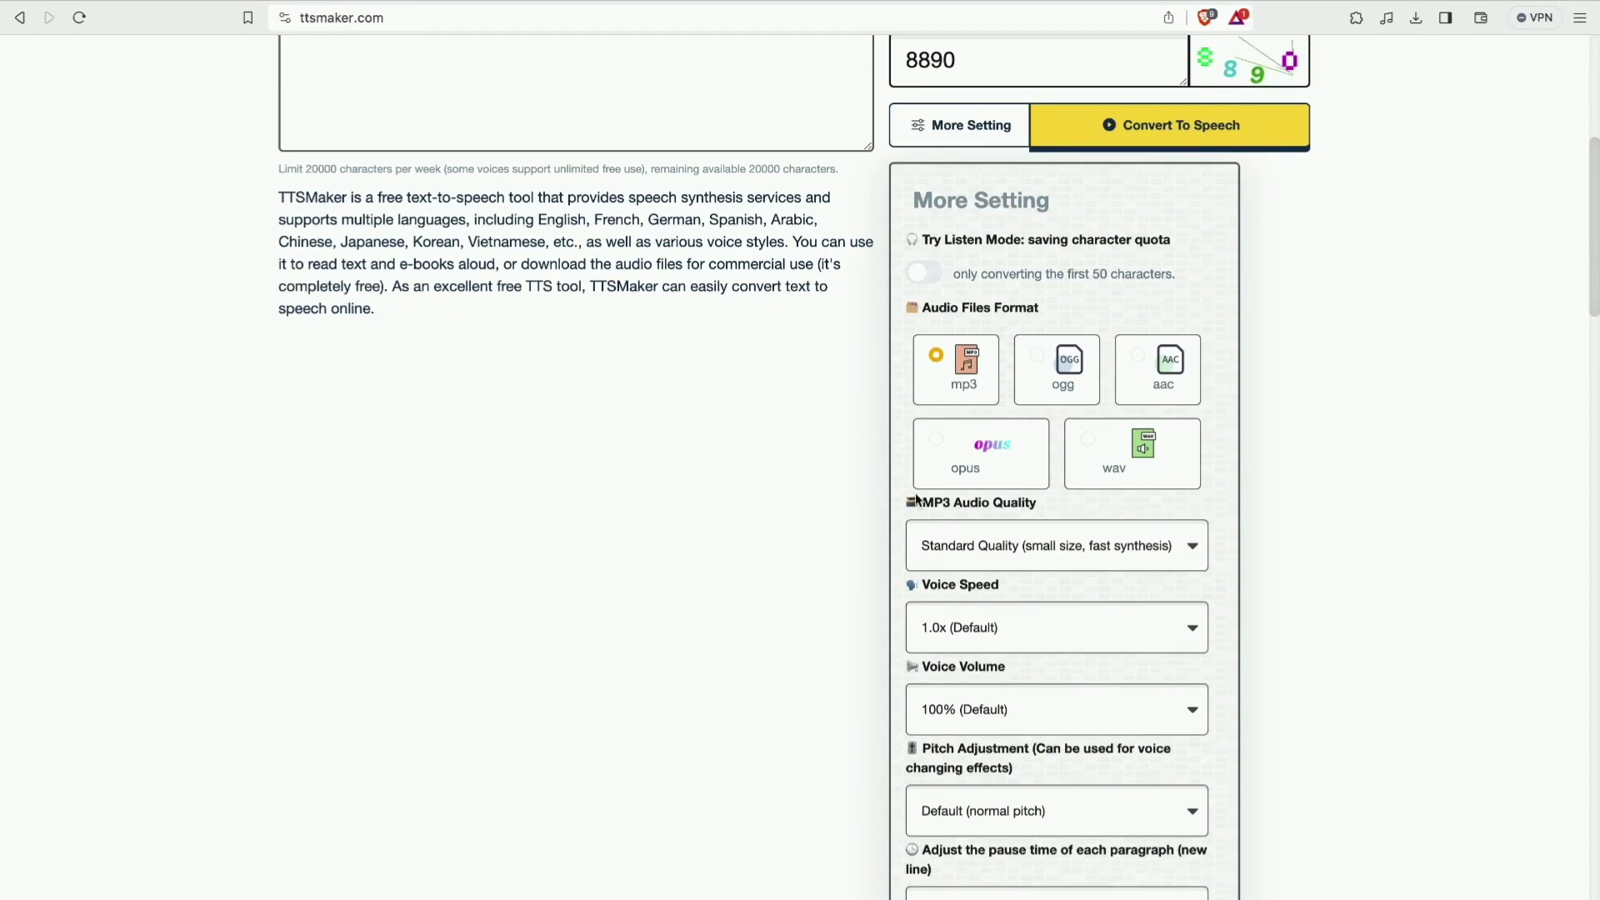
scroll(982, 700, down, 3)
scroll(1025, 583, up, 6)
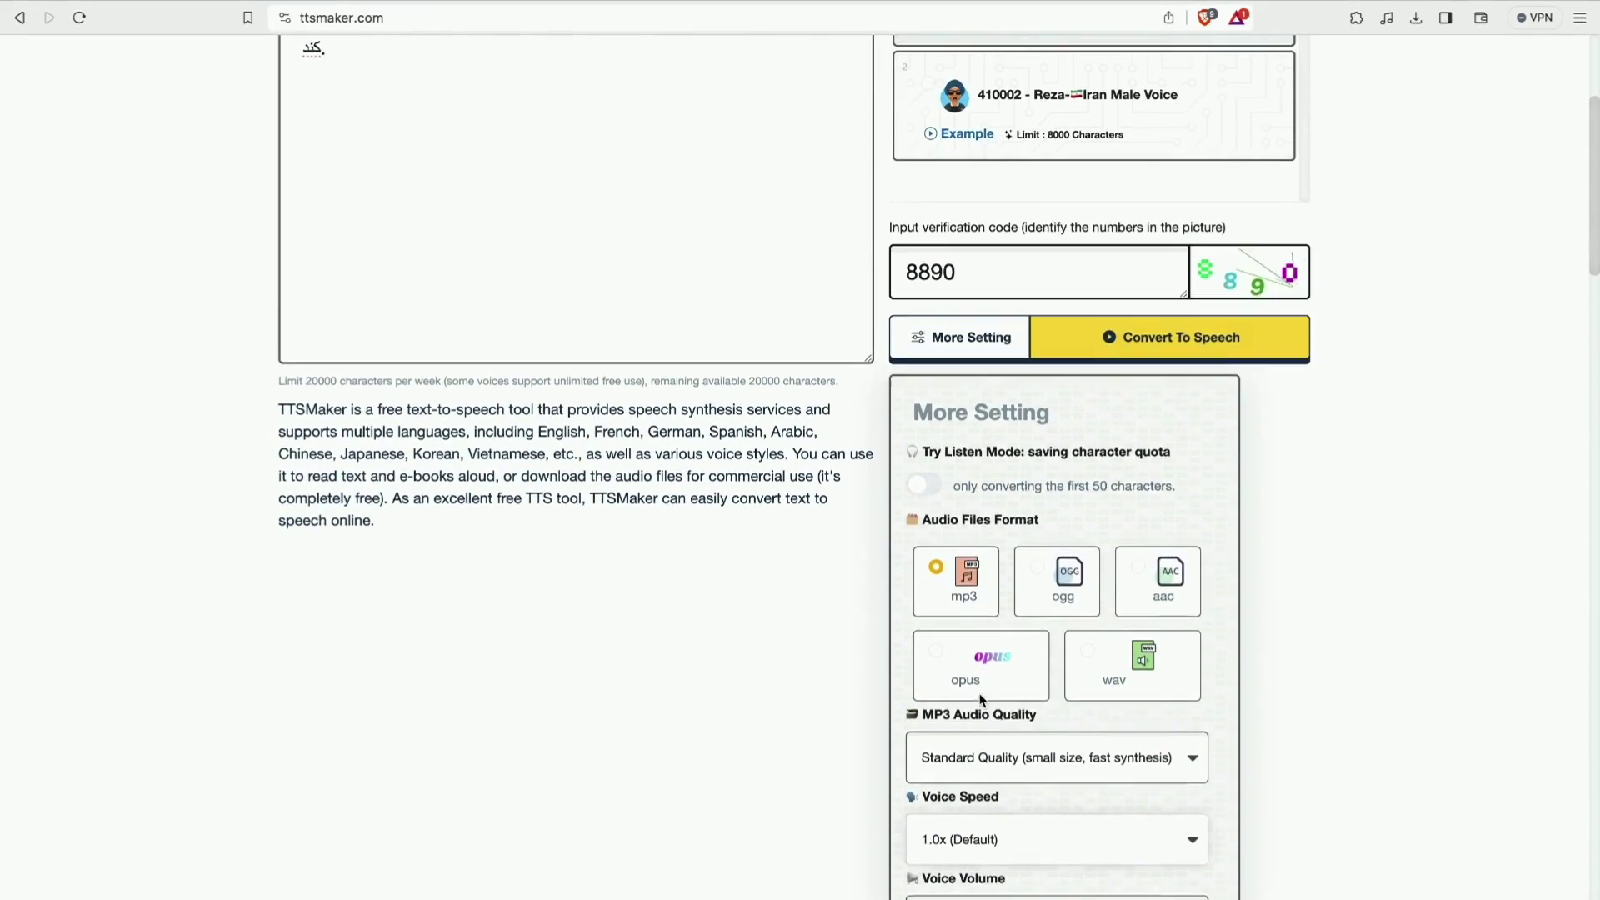
Convert the Persian text to speech and save the resulting mp3 to Downloads.
click(1070, 360)
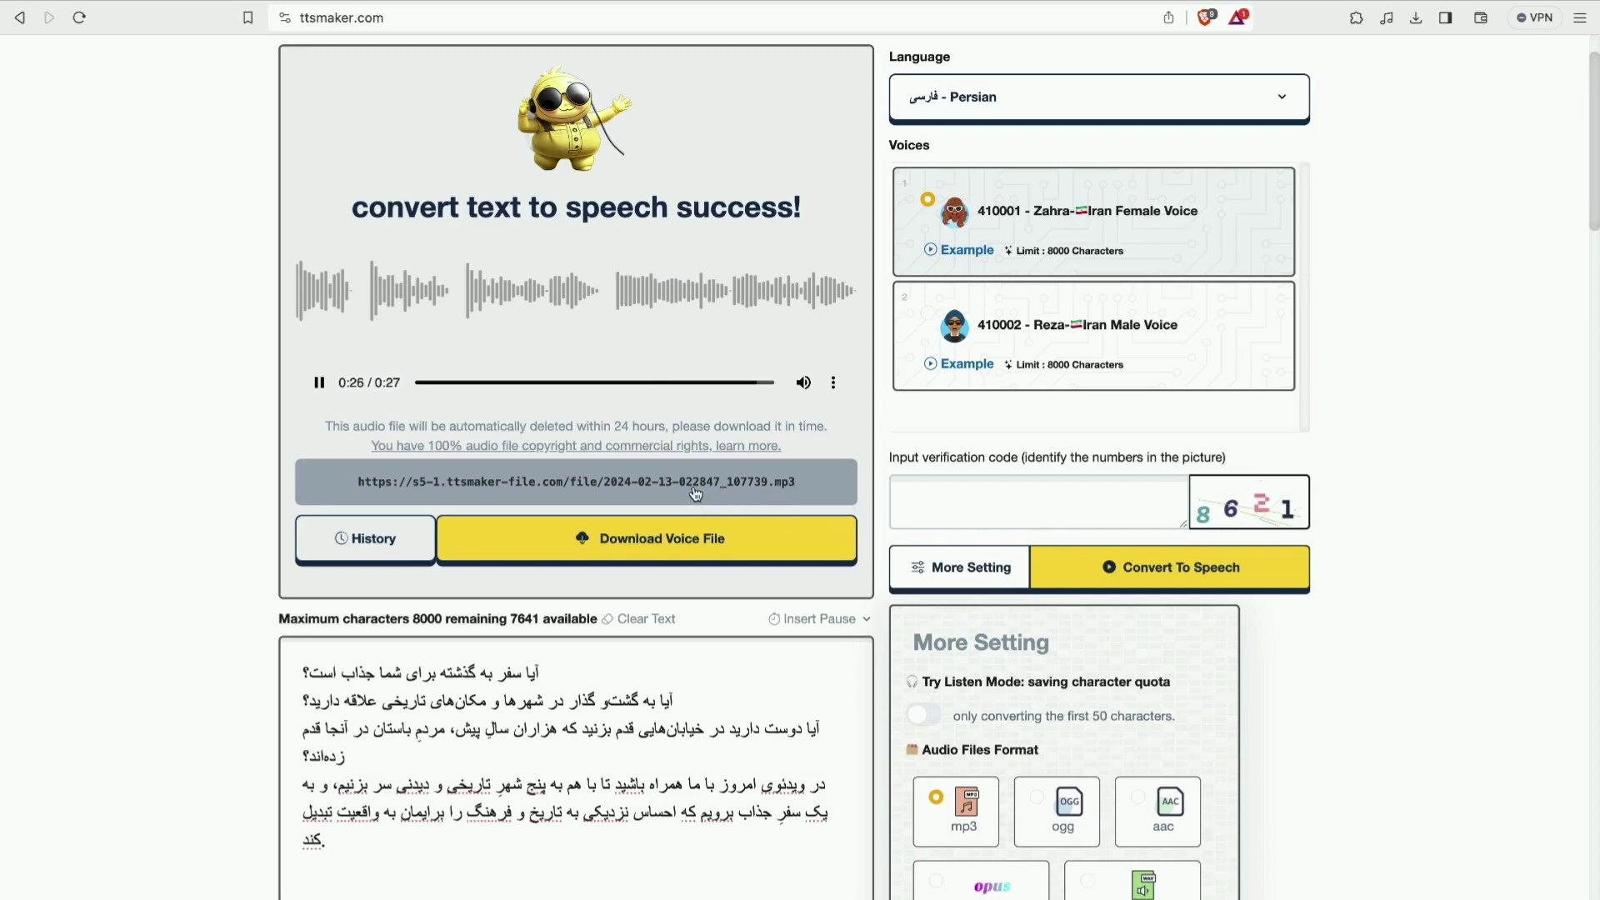
click(641, 549)
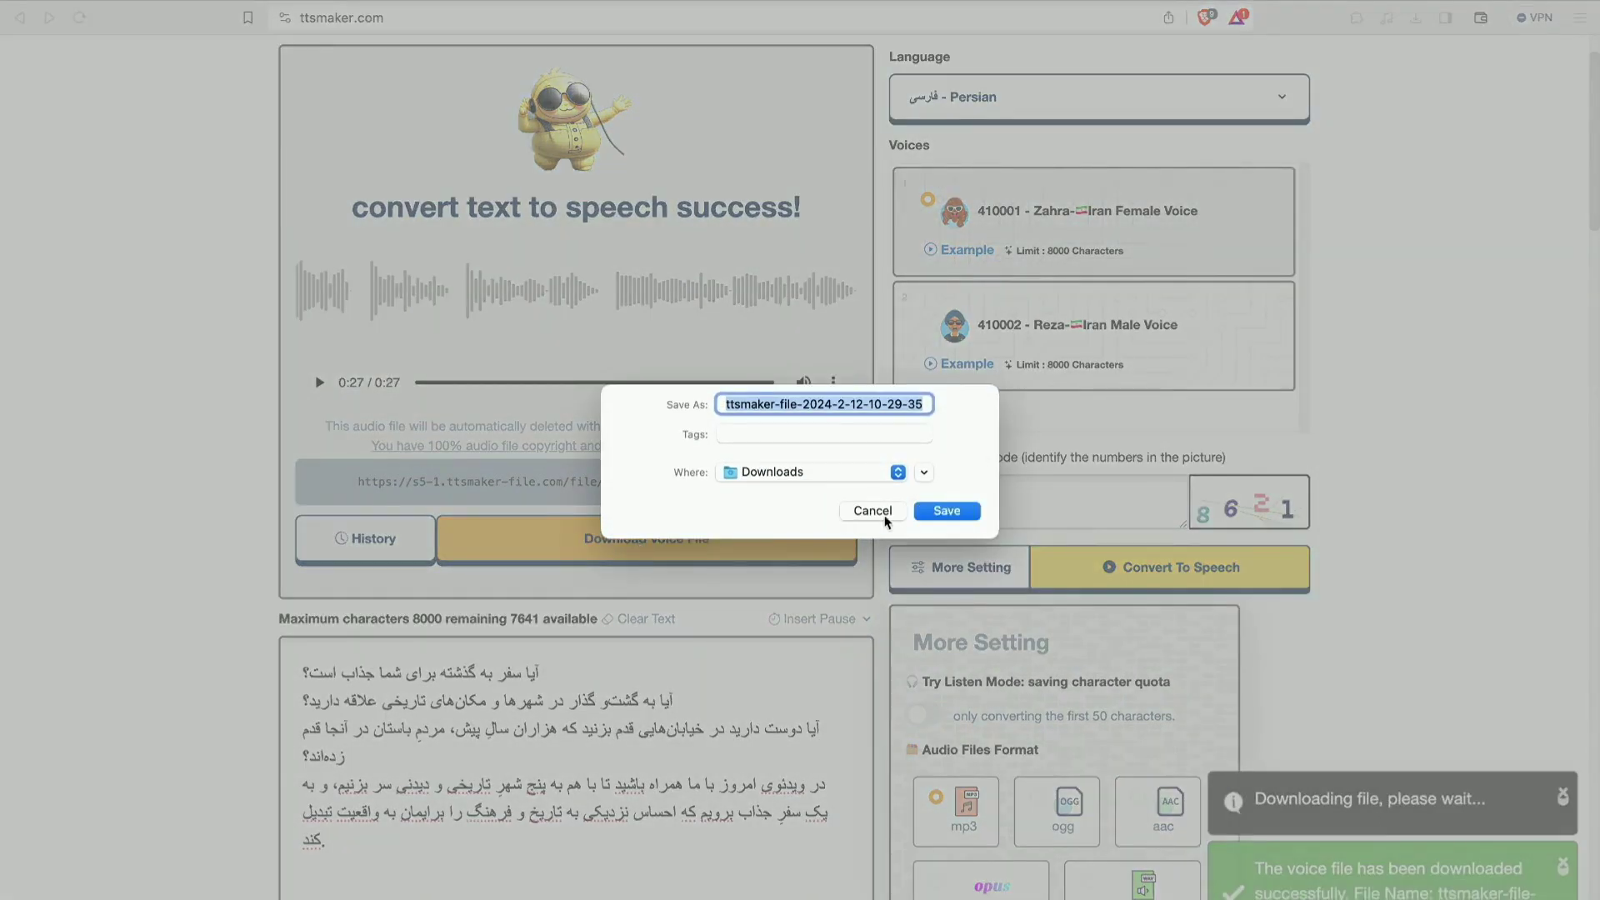
click(932, 511)
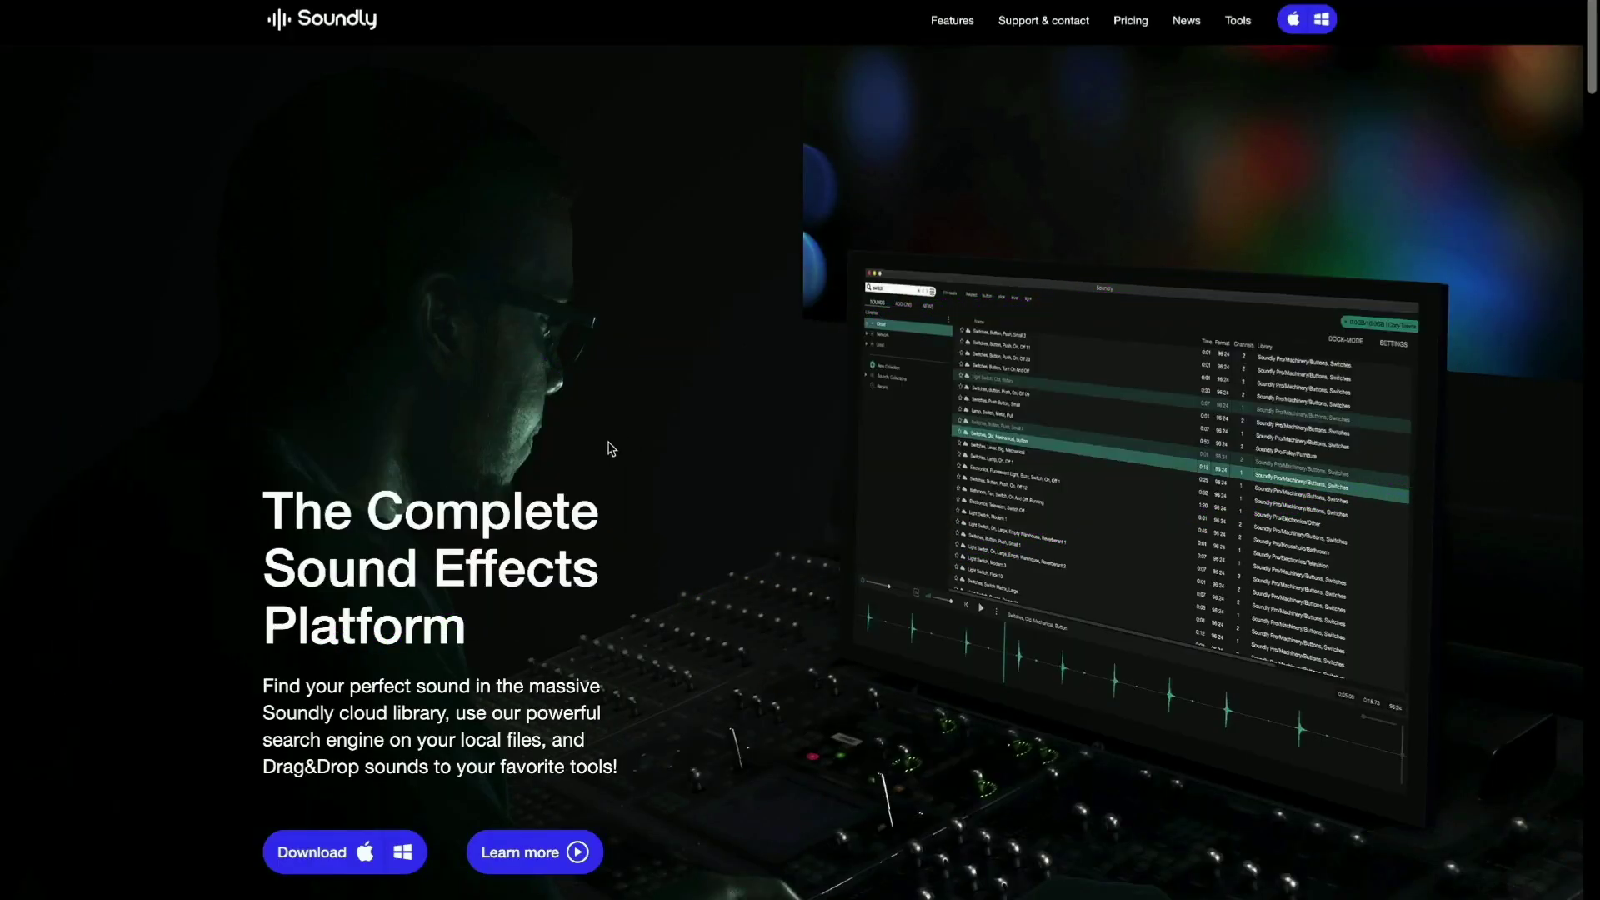
Download the Mac (ARM) Soundly.dmg installer to Downloads.
click(359, 860)
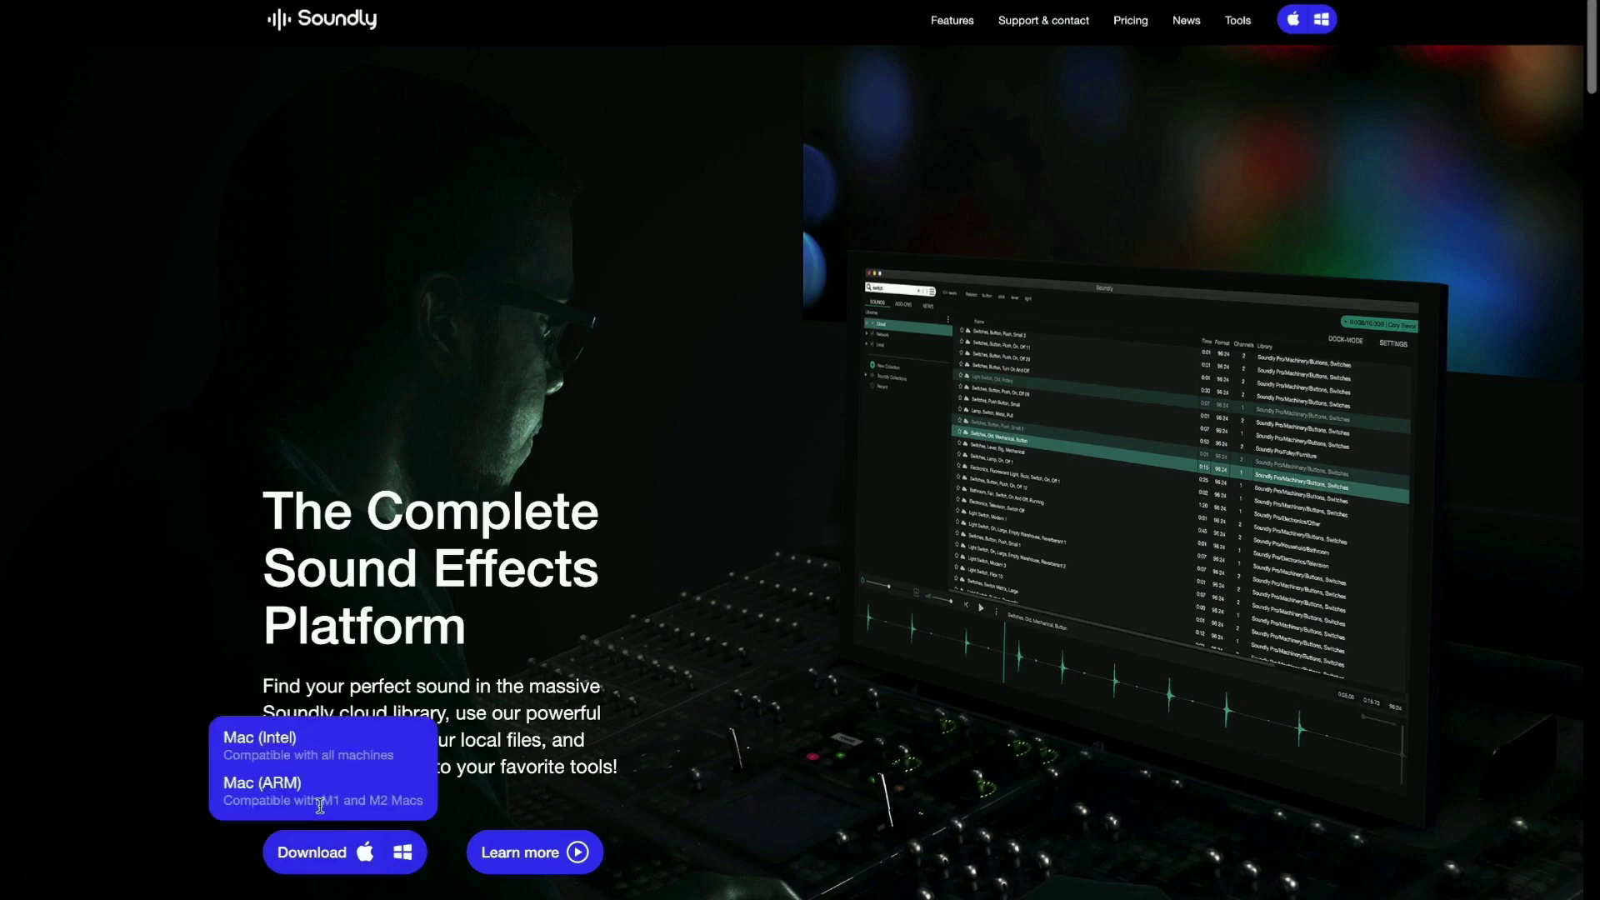
click(278, 789)
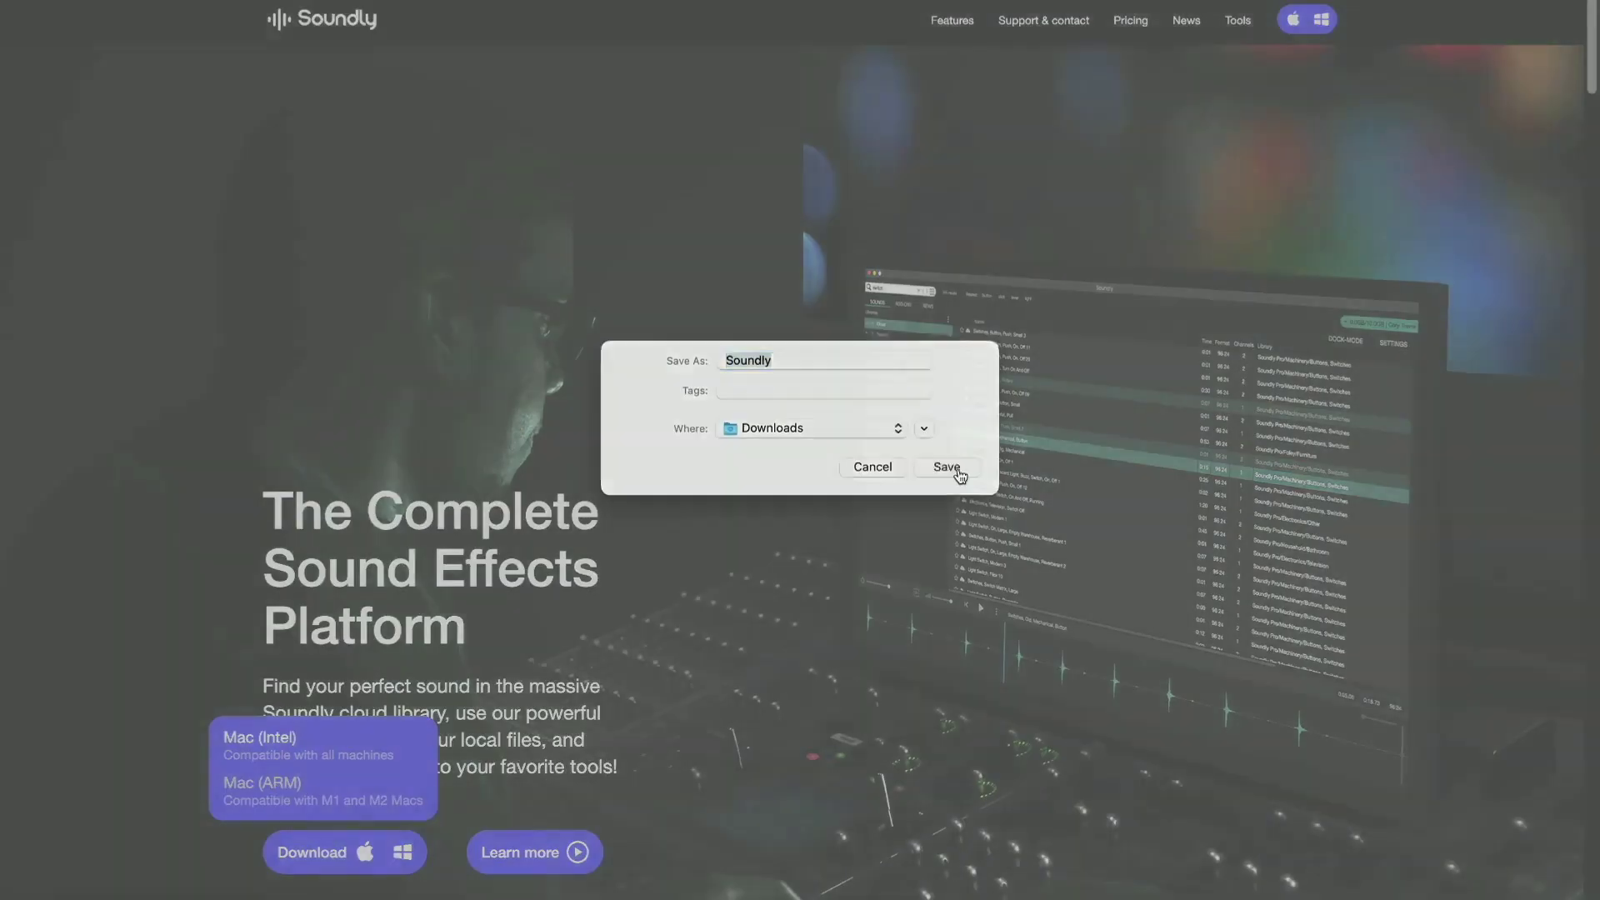
click(950, 467)
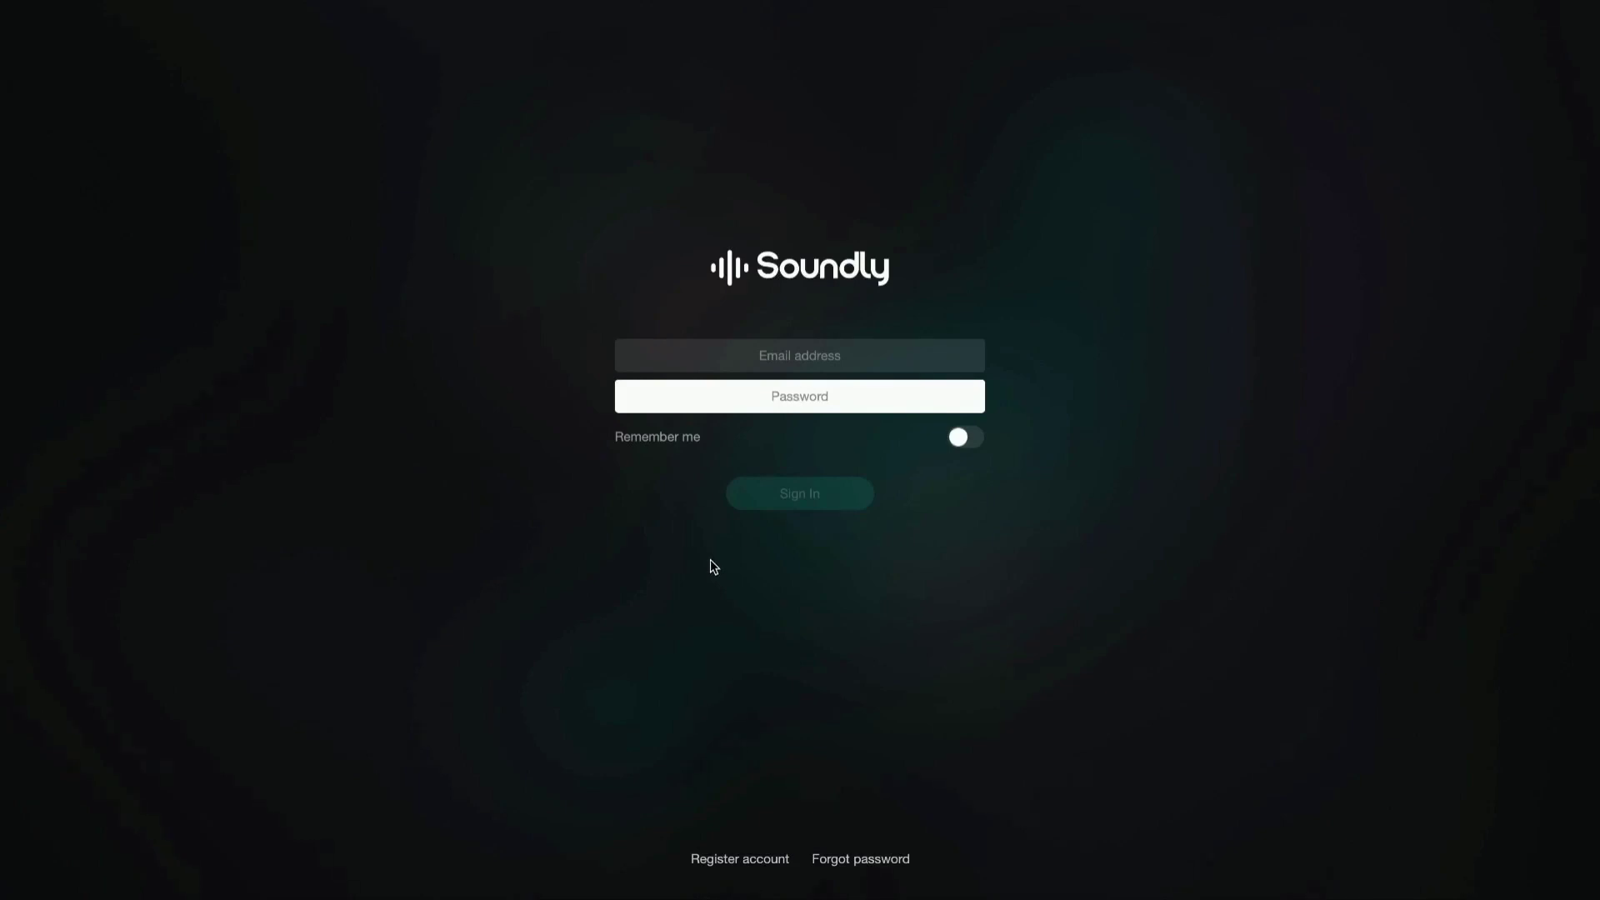
Register a new Soundly account with an e-mail address and a password entered twice.
click(740, 859)
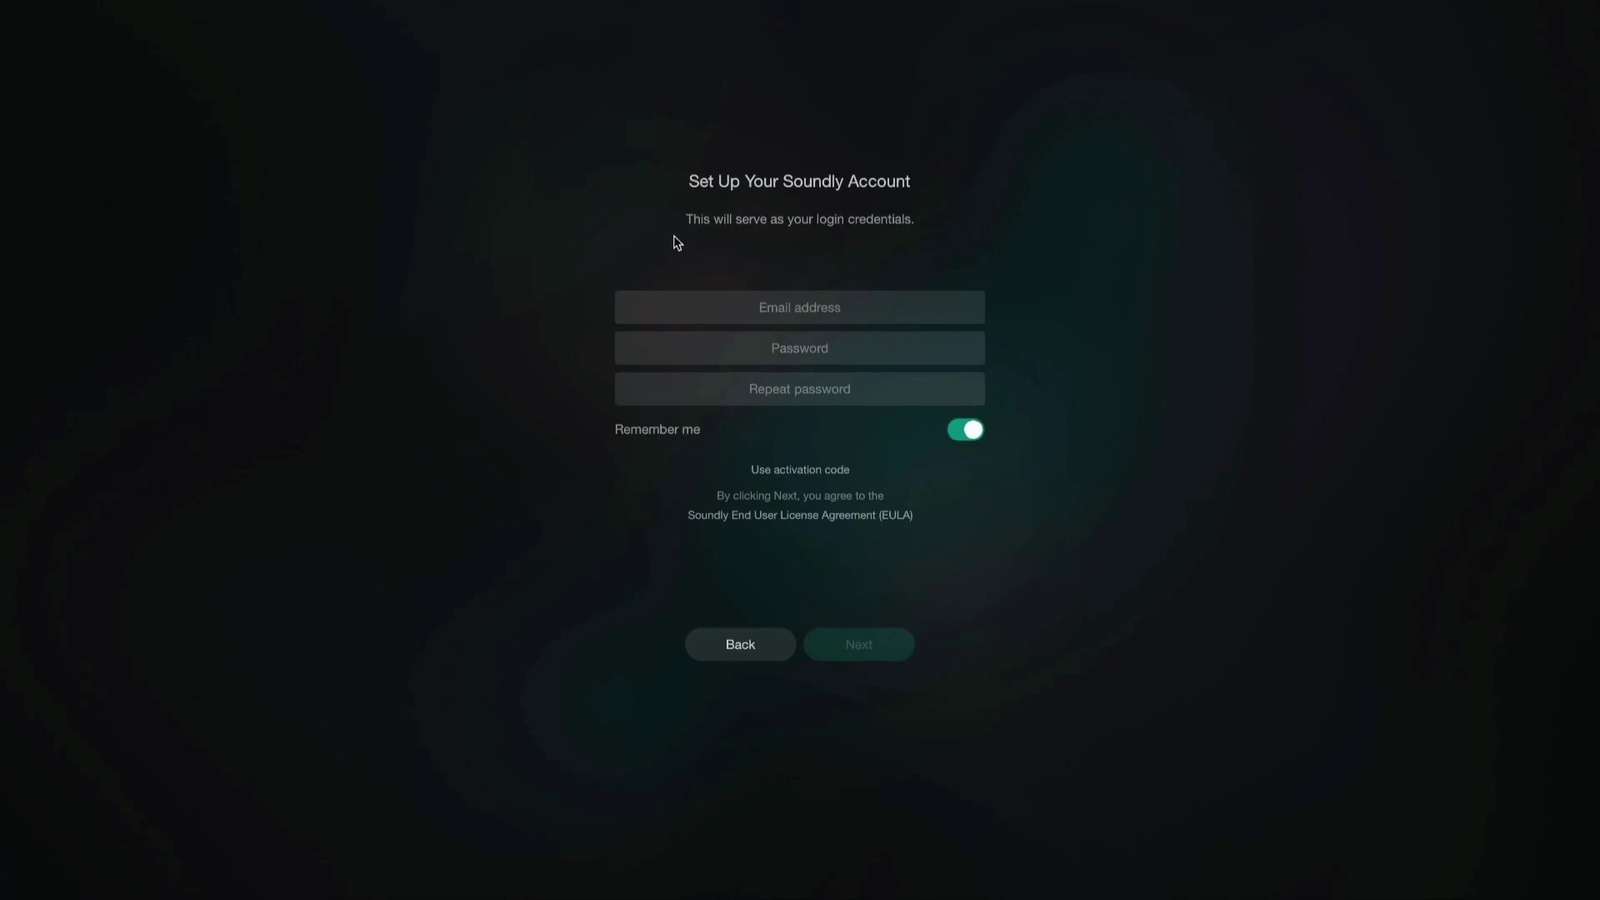
click(803, 308)
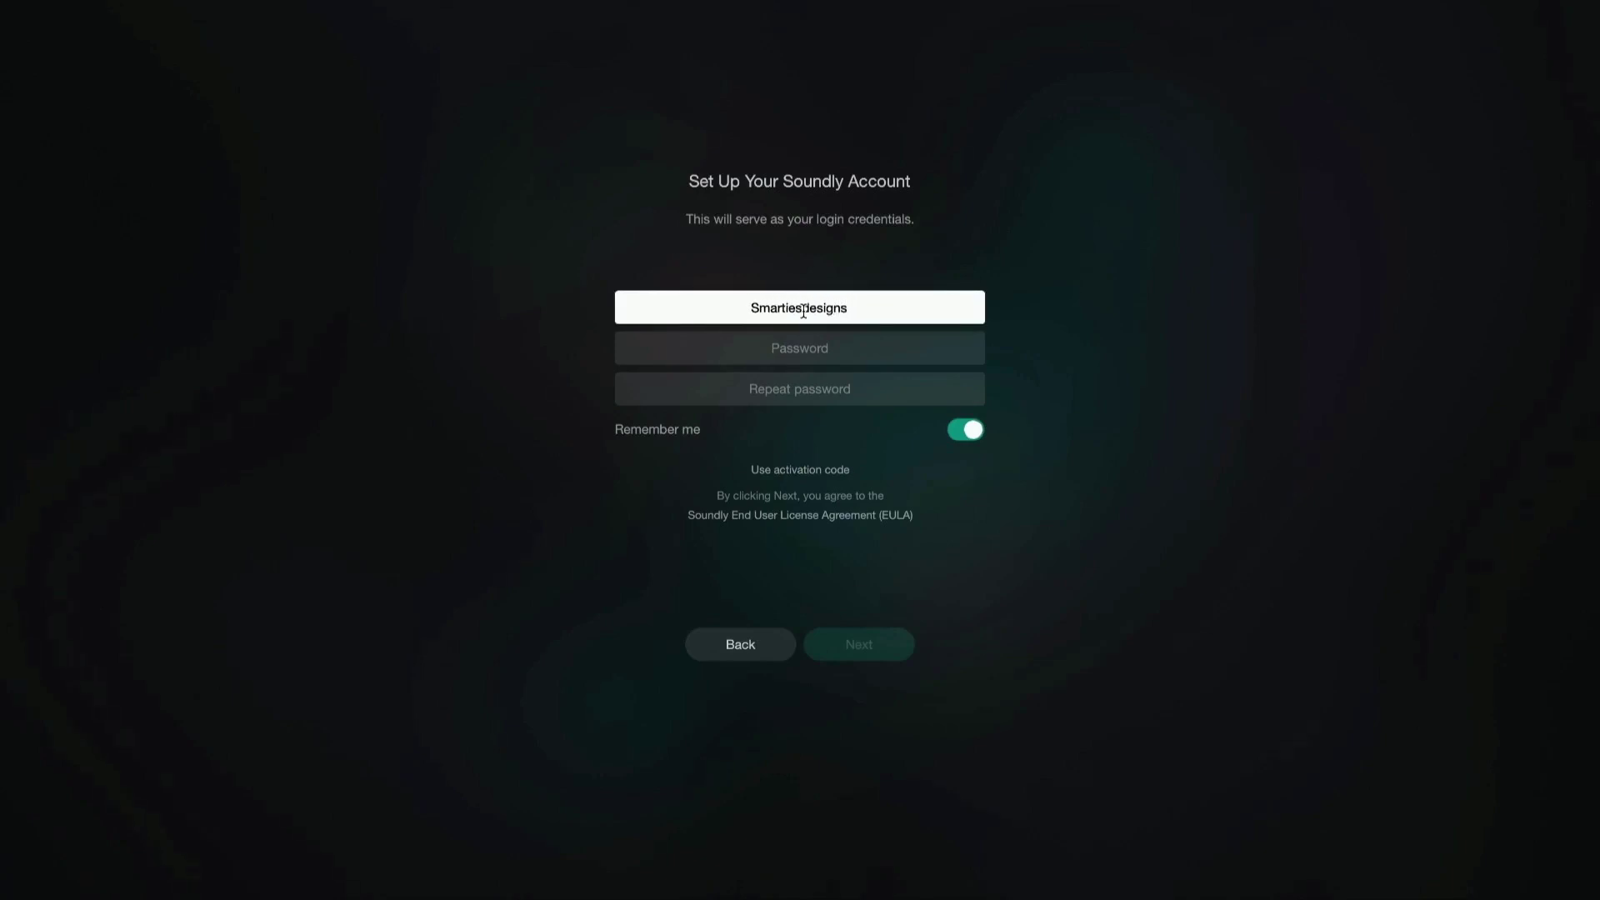
click(731, 350)
text(••••••••••••••••)
click(739, 386)
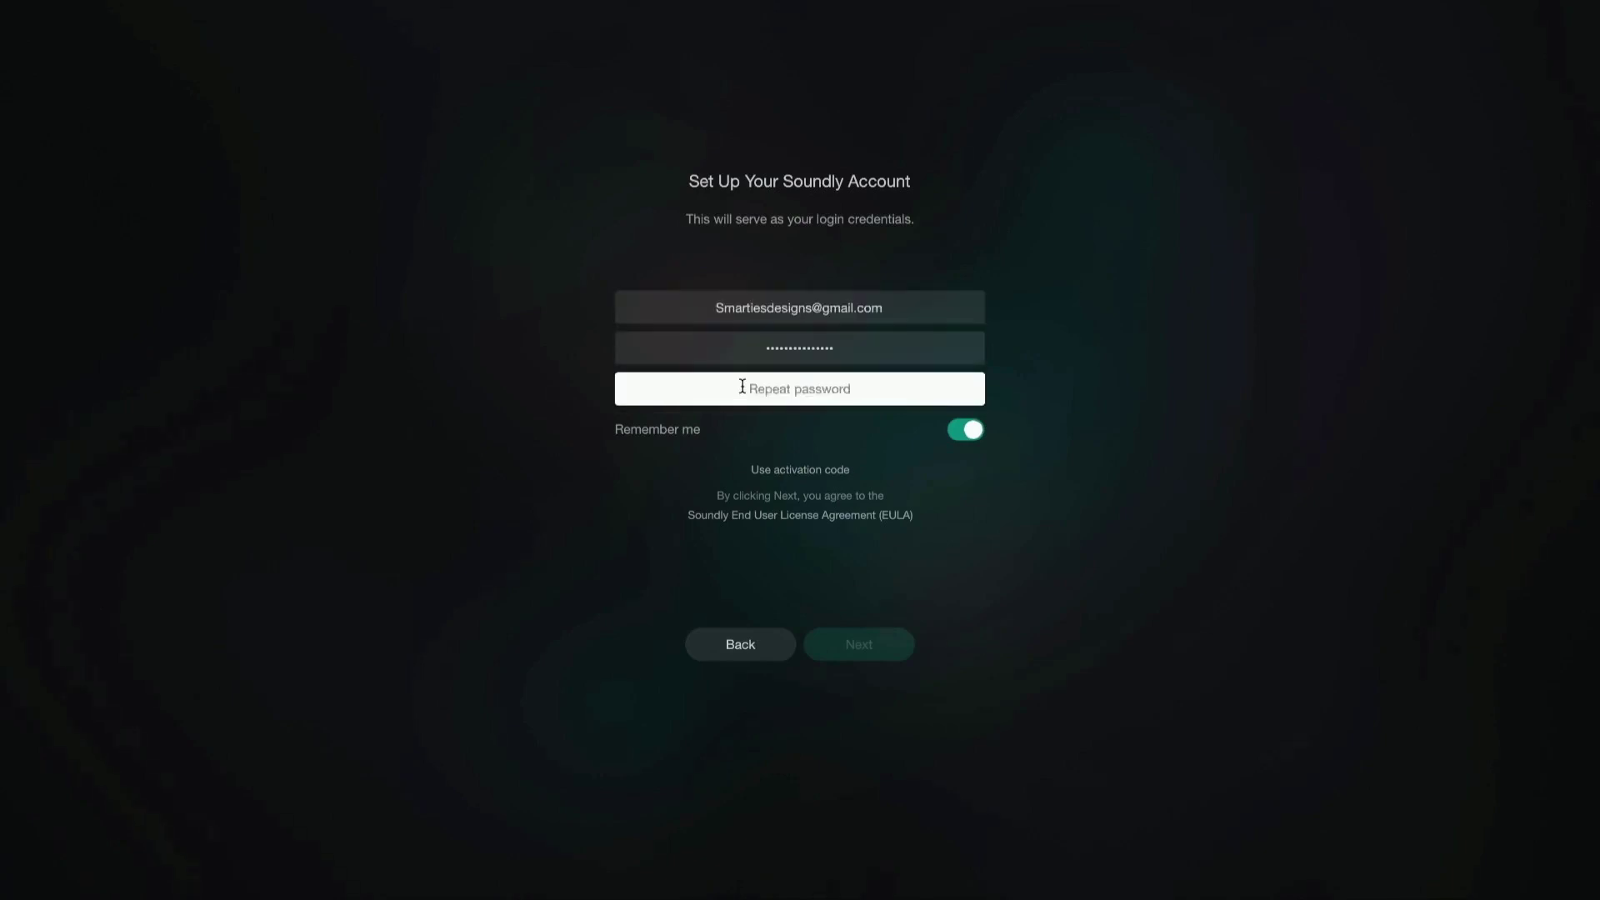
text(••••••••••••••••)
click(858, 644)
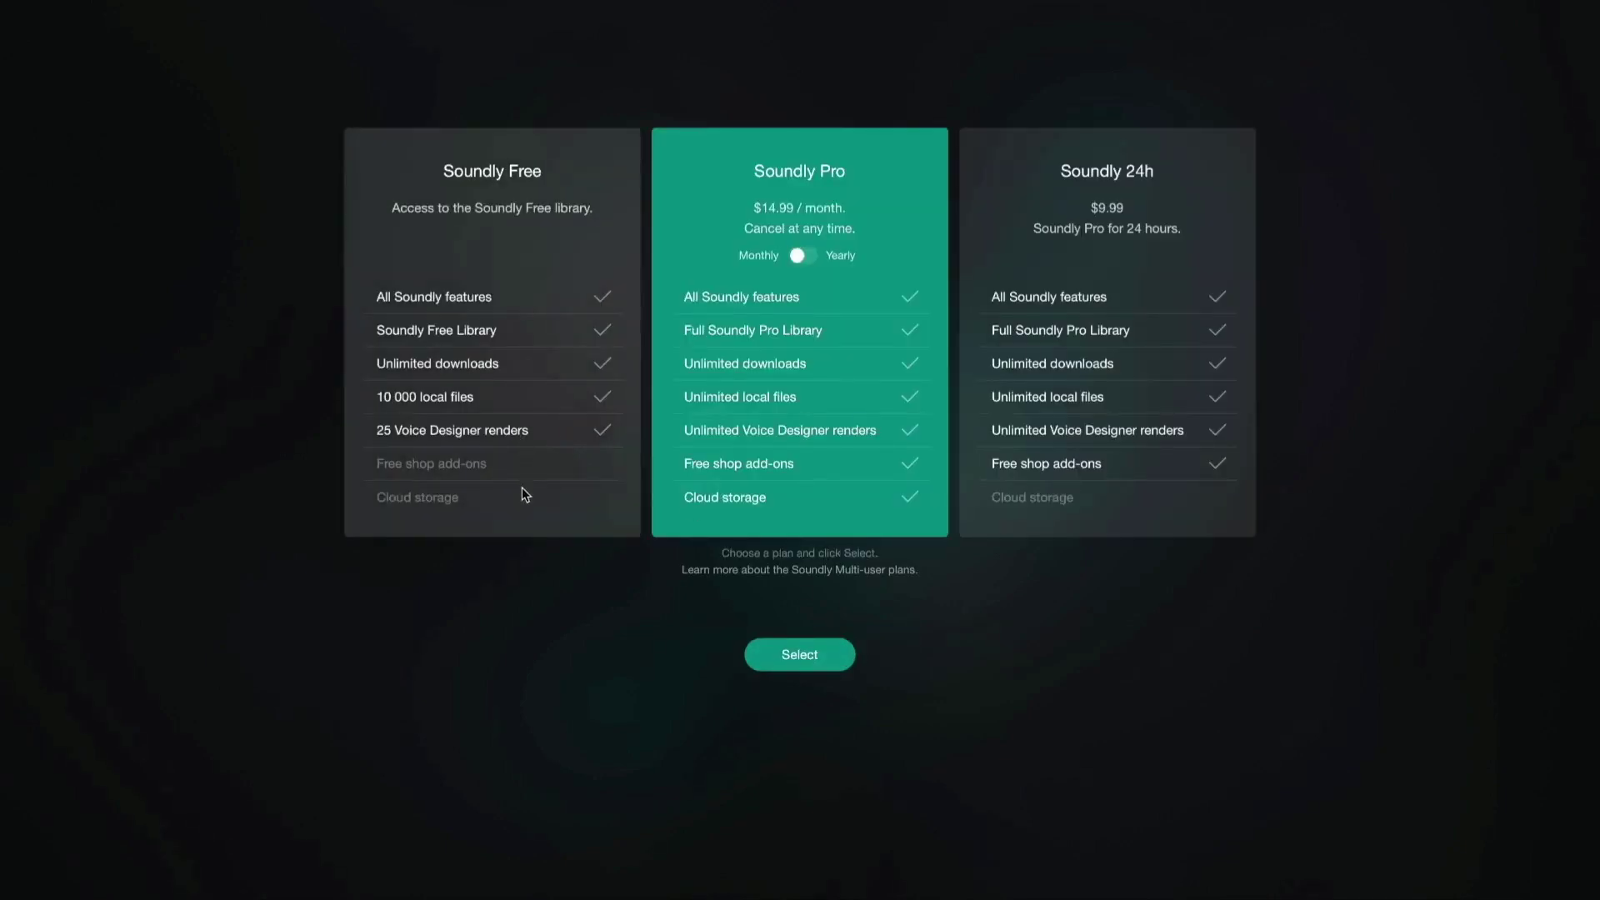
Choose the Soundly Free plan and finish sign-up to reach the Sounds library.
click(505, 452)
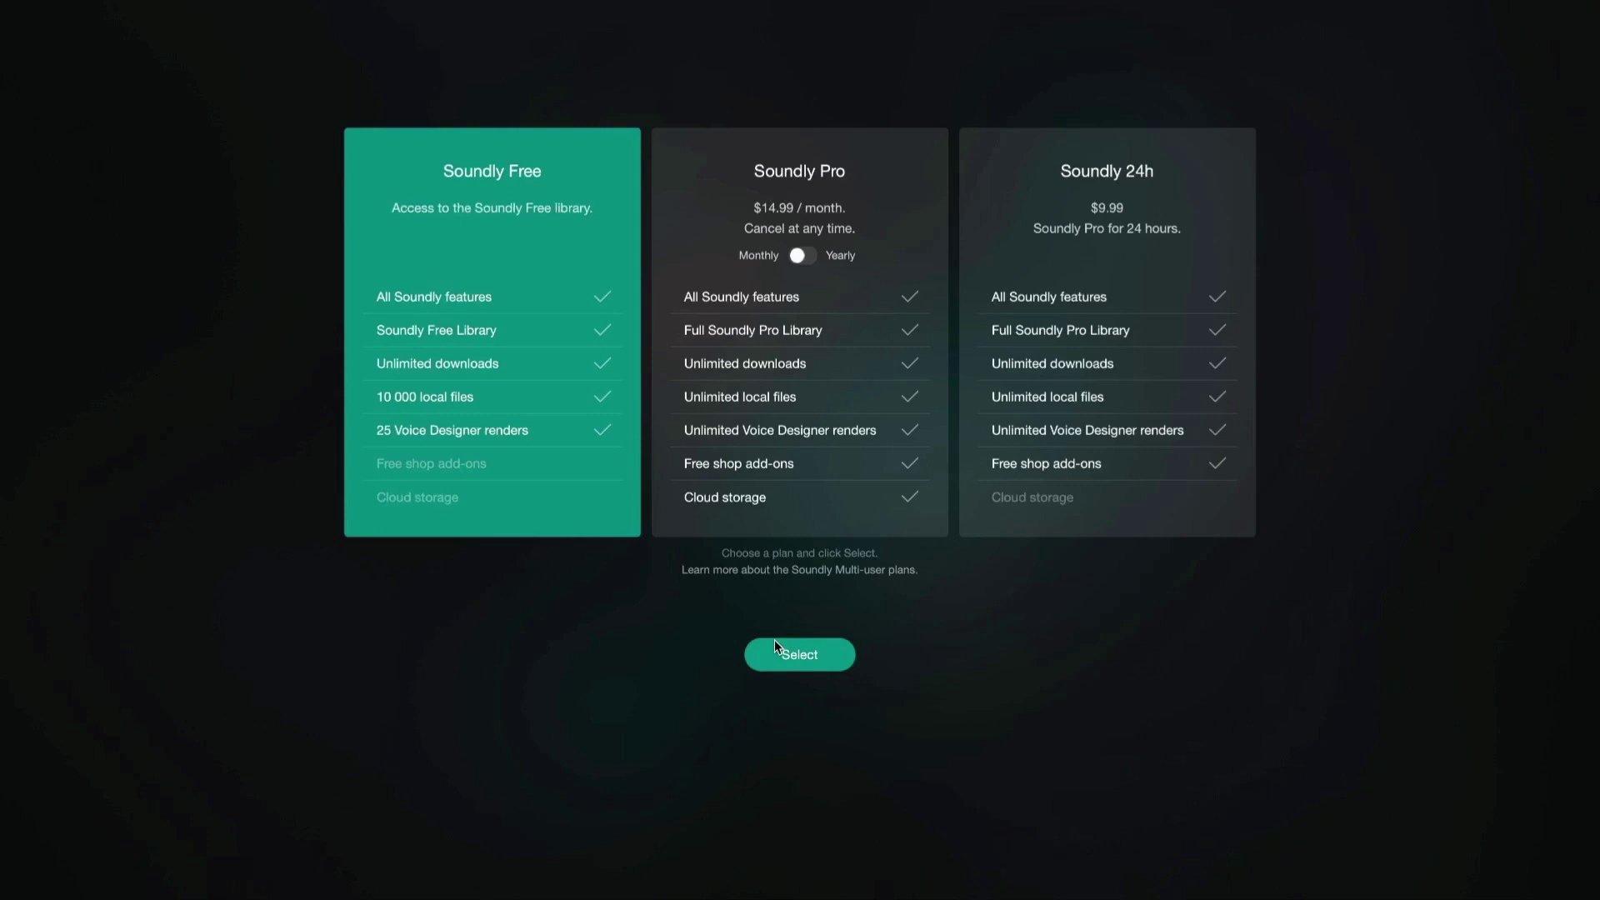
click(776, 651)
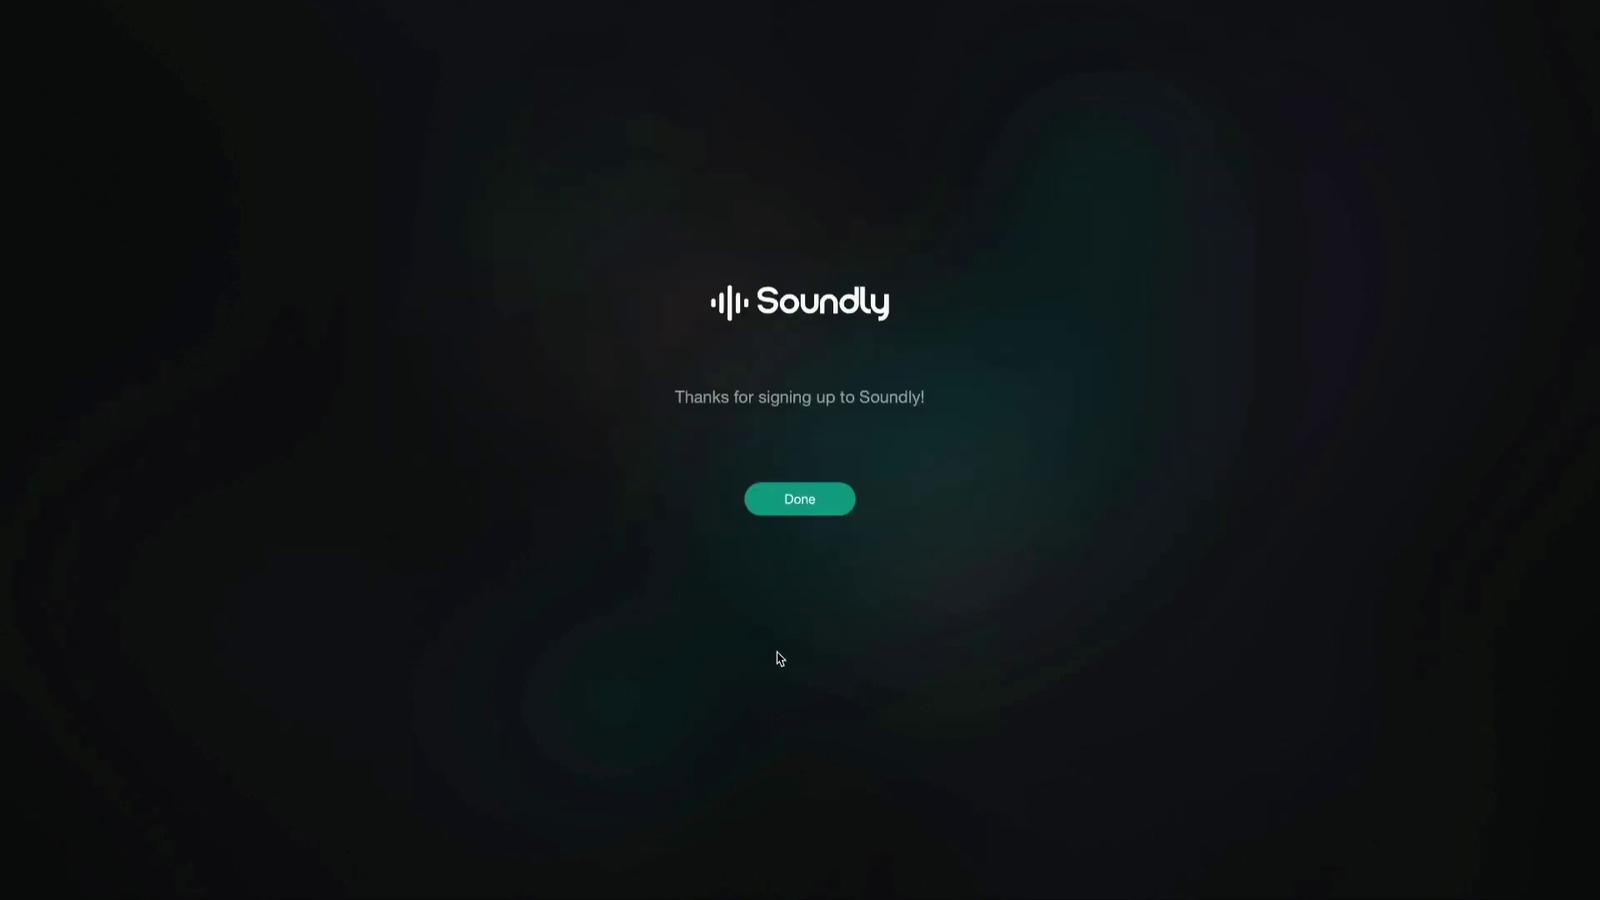
click(794, 504)
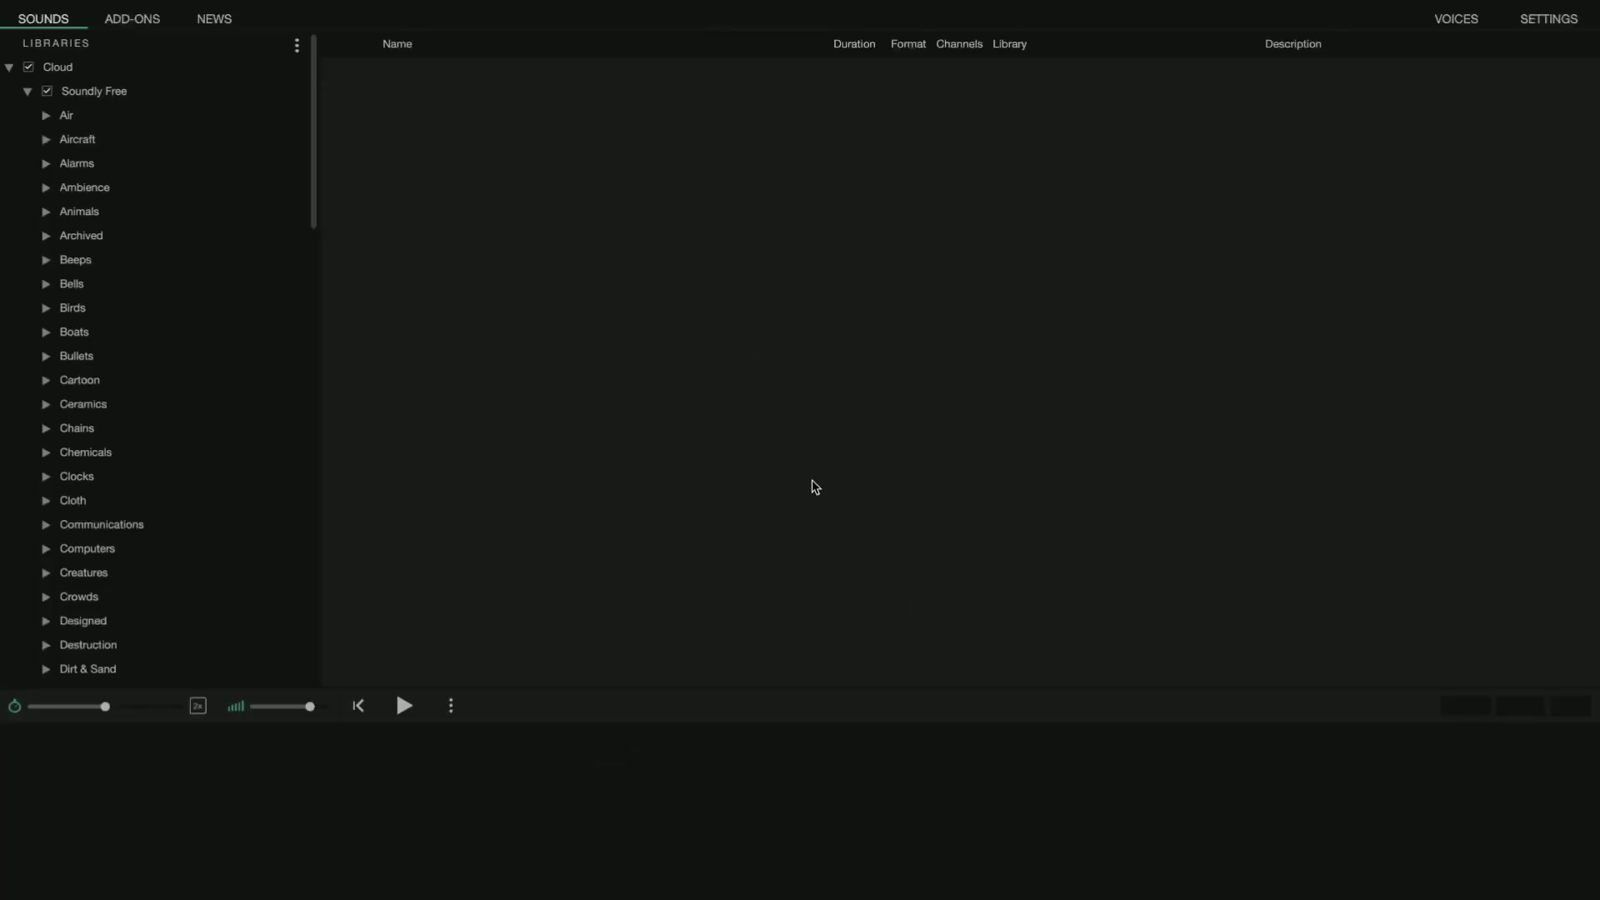
In Voice Designer, set the language to Persian (Iran) with the Dilara voice.
click(1456, 22)
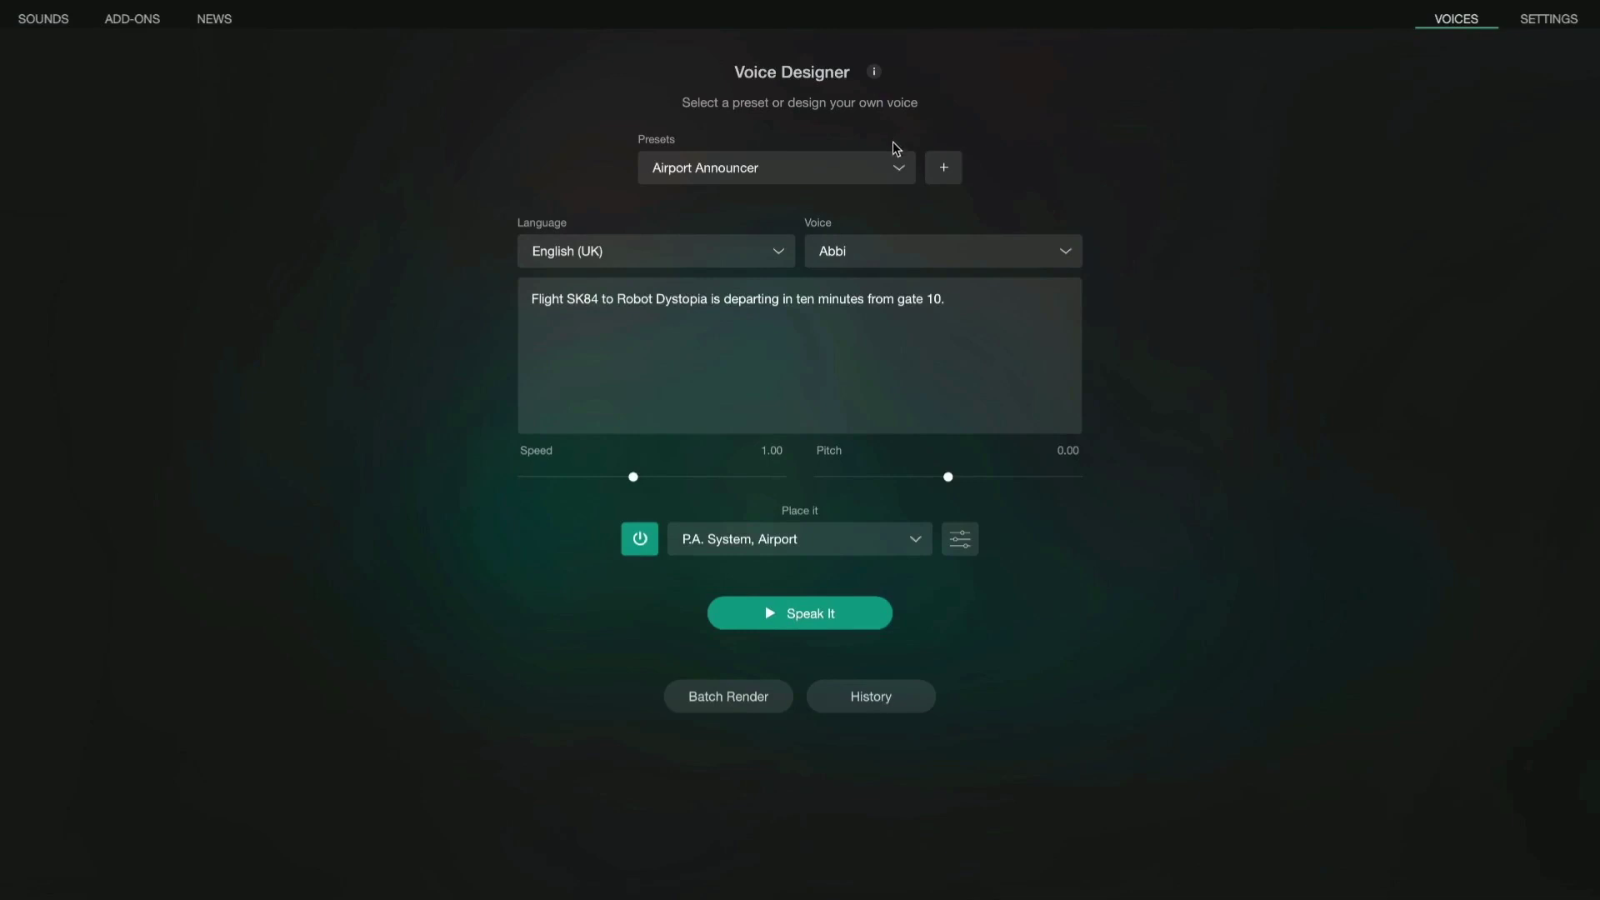
click(778, 254)
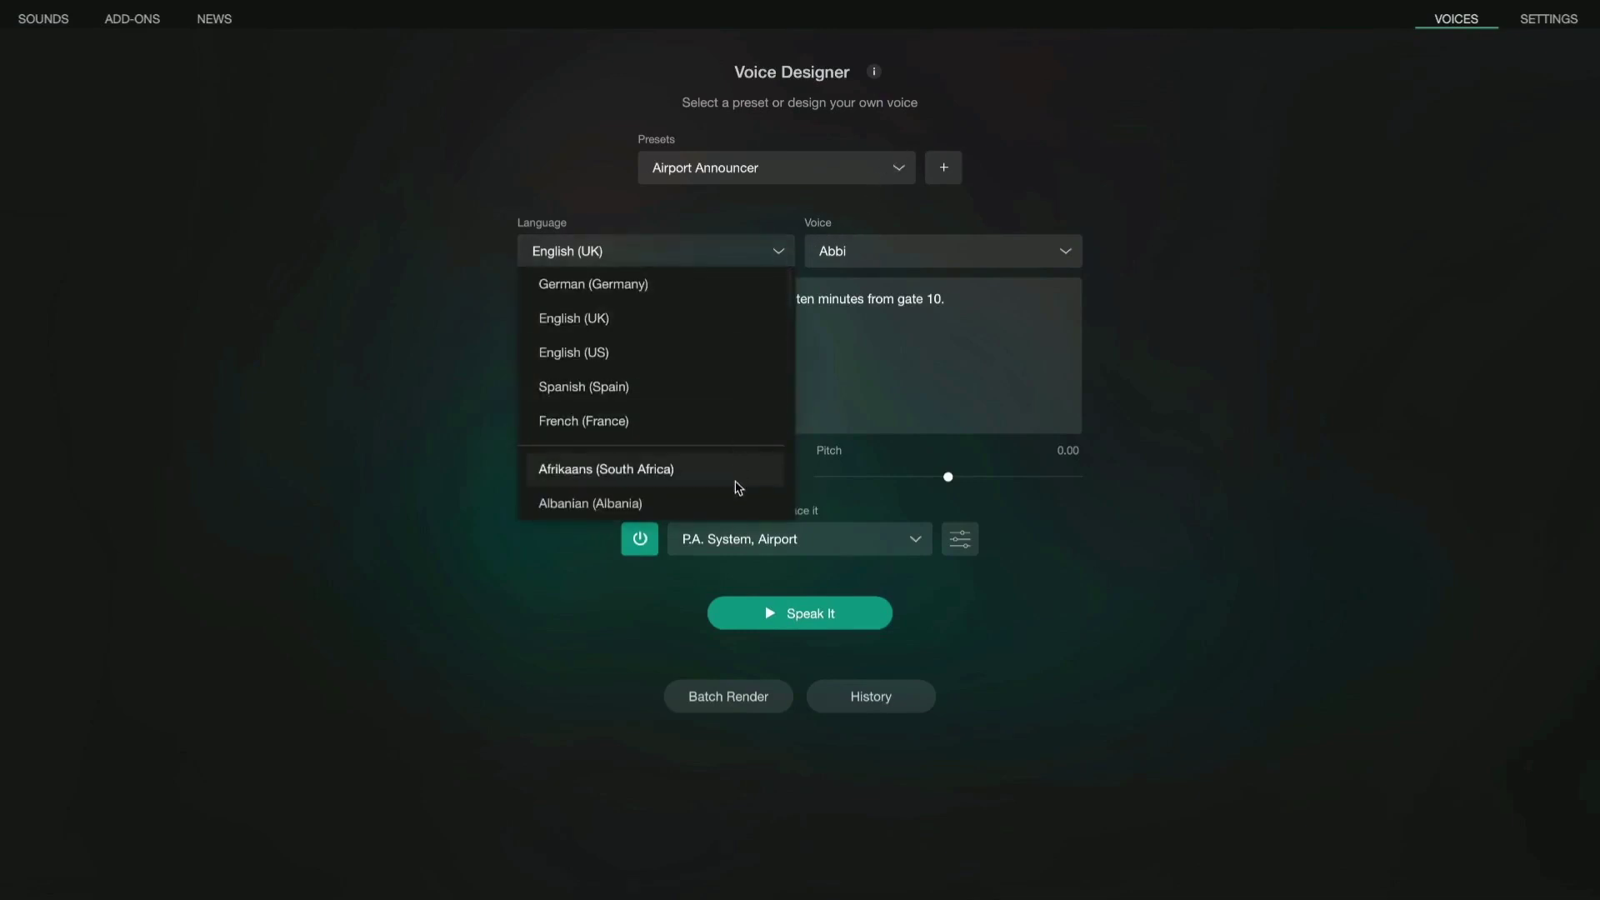
scroll(733, 400, down, 15)
scroll(627, 479, down, 1)
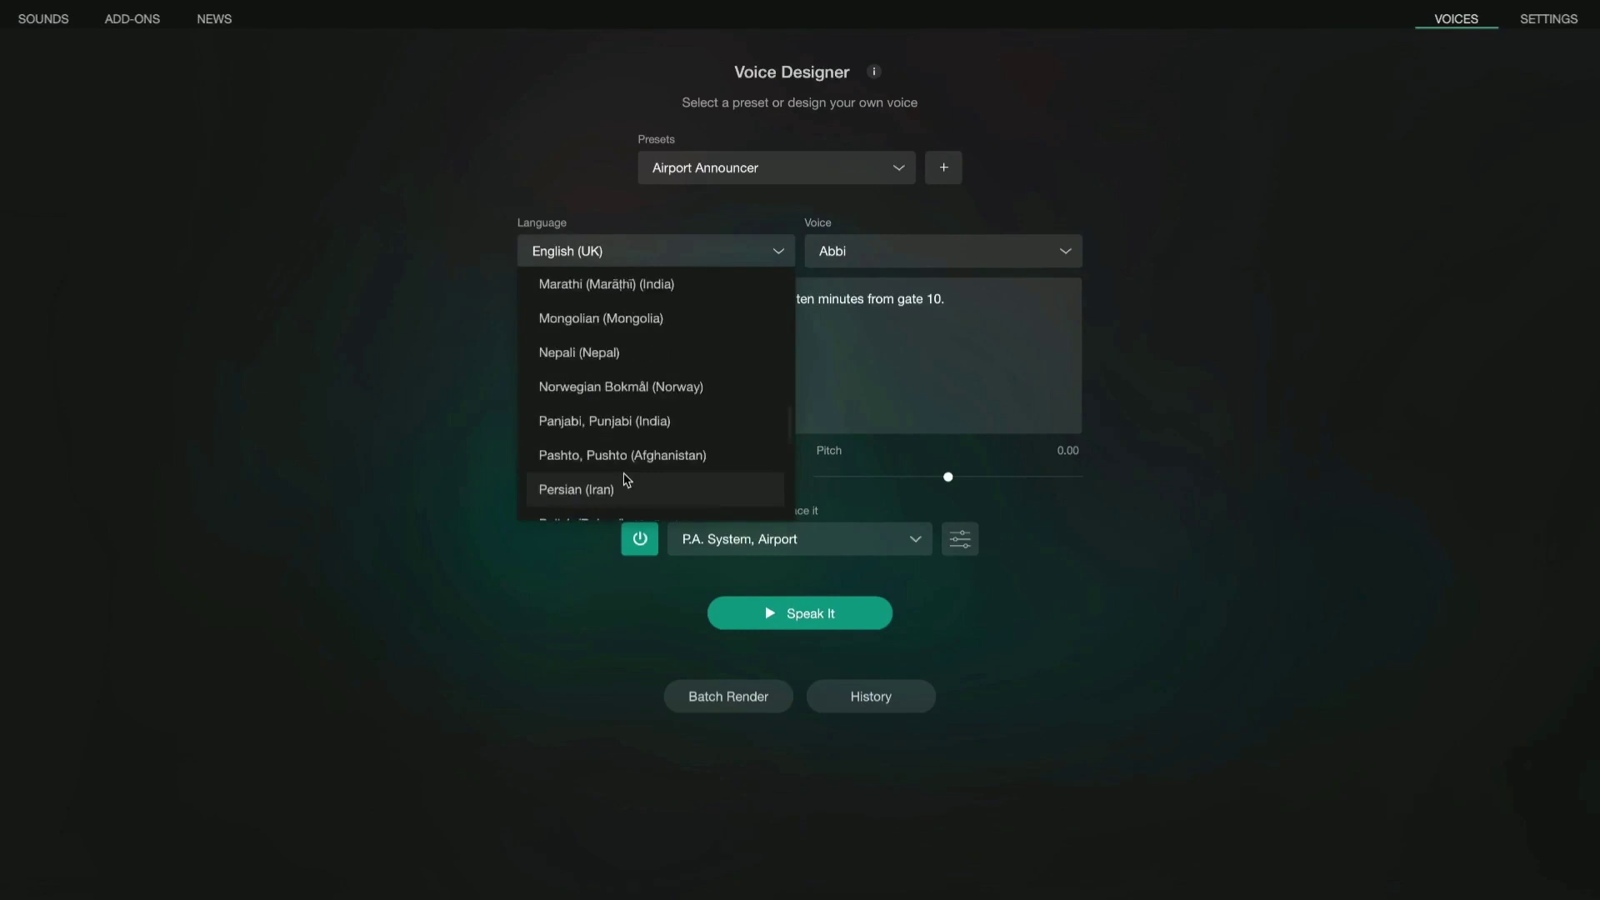
click(627, 492)
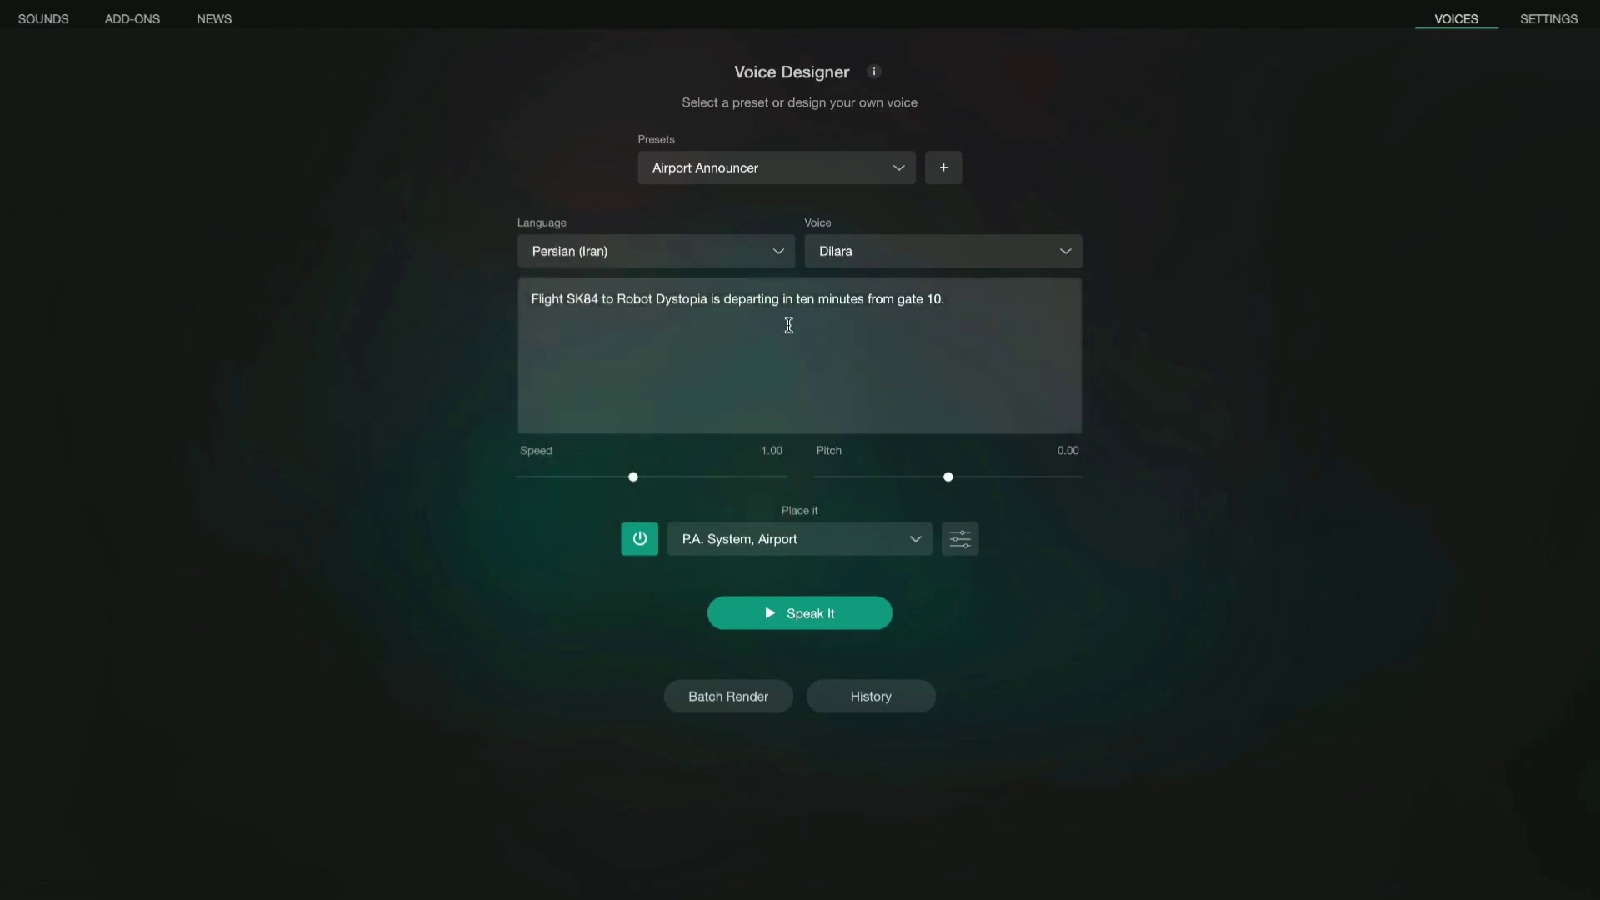
click(837, 254)
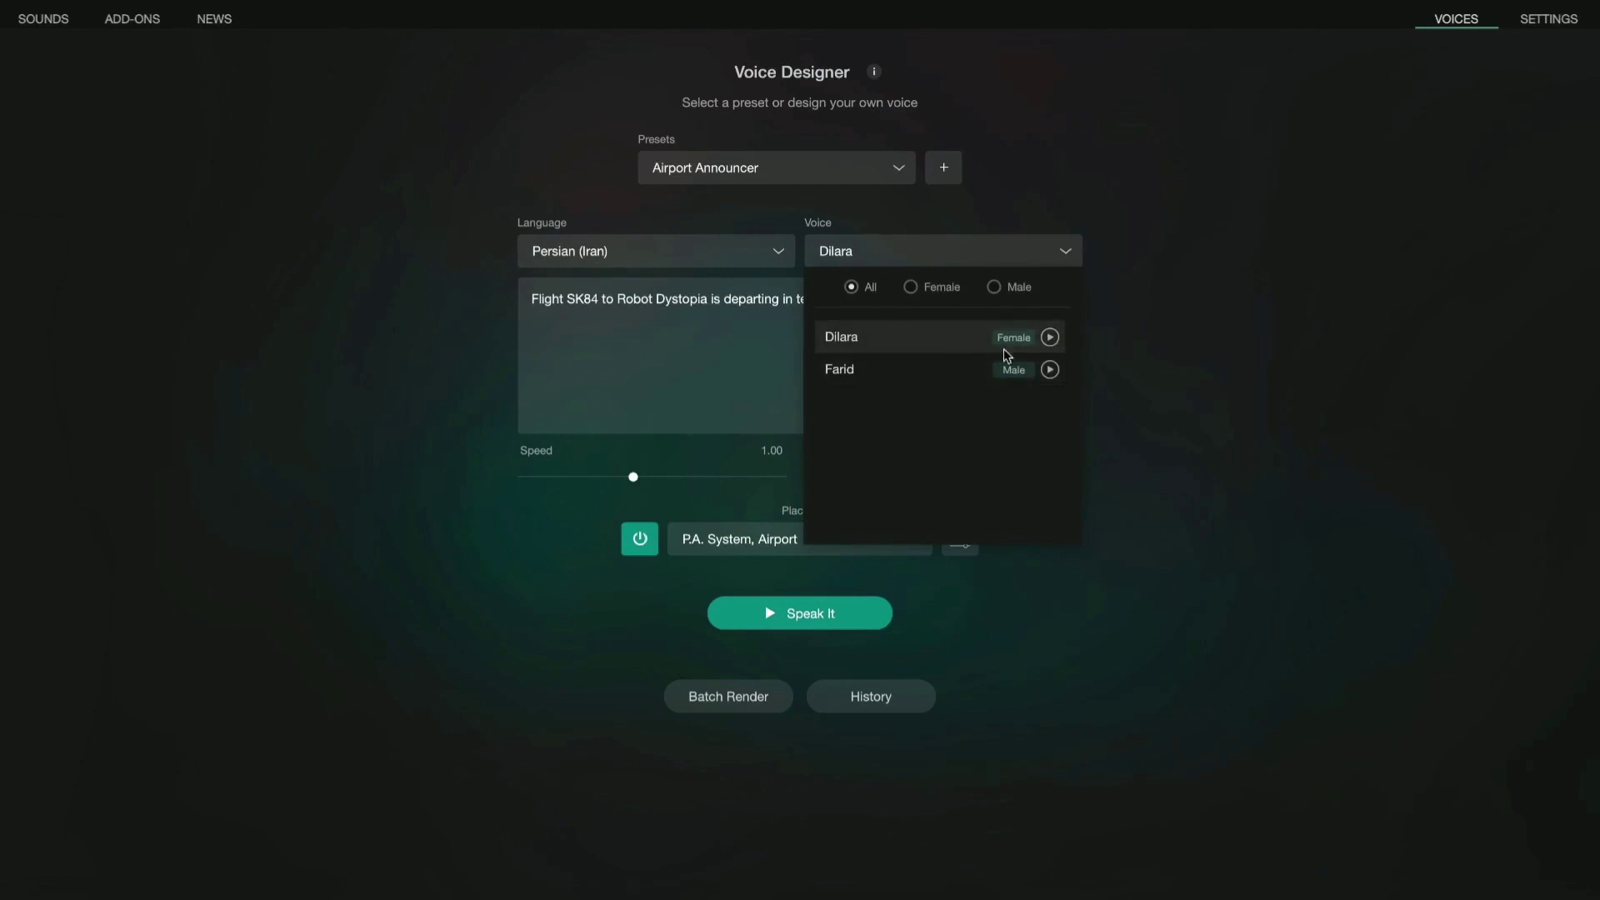
click(750, 346)
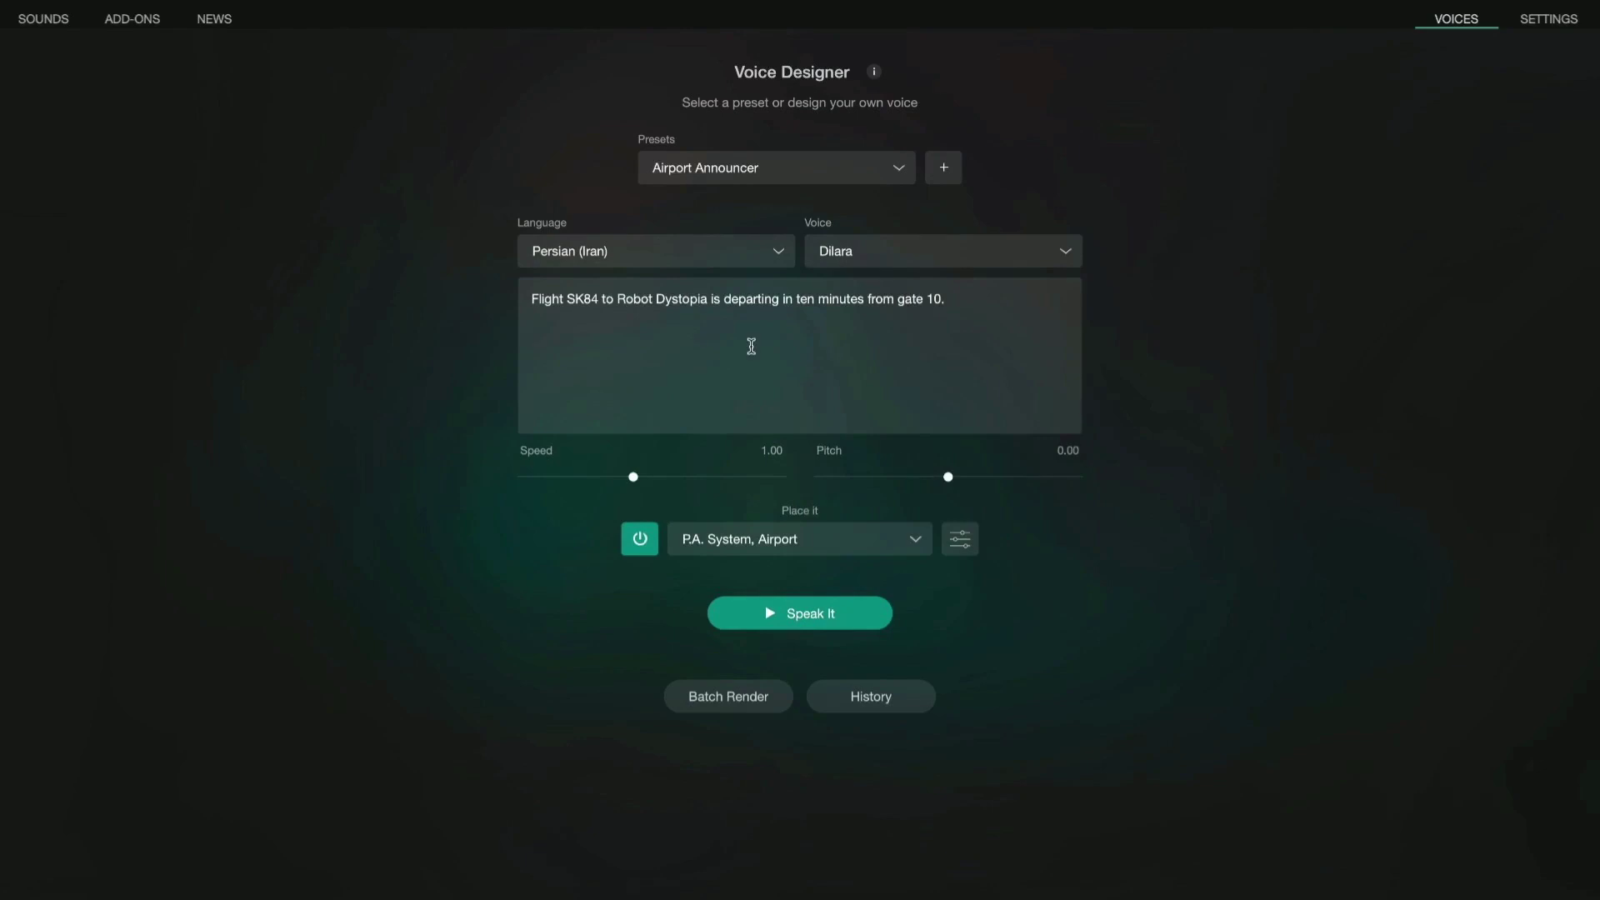
Replace the sample sentence with the Persian narration, turn off the airport placement, and Speak It.
click(751, 346)
key(ctrl+a)
key(BackSpace)
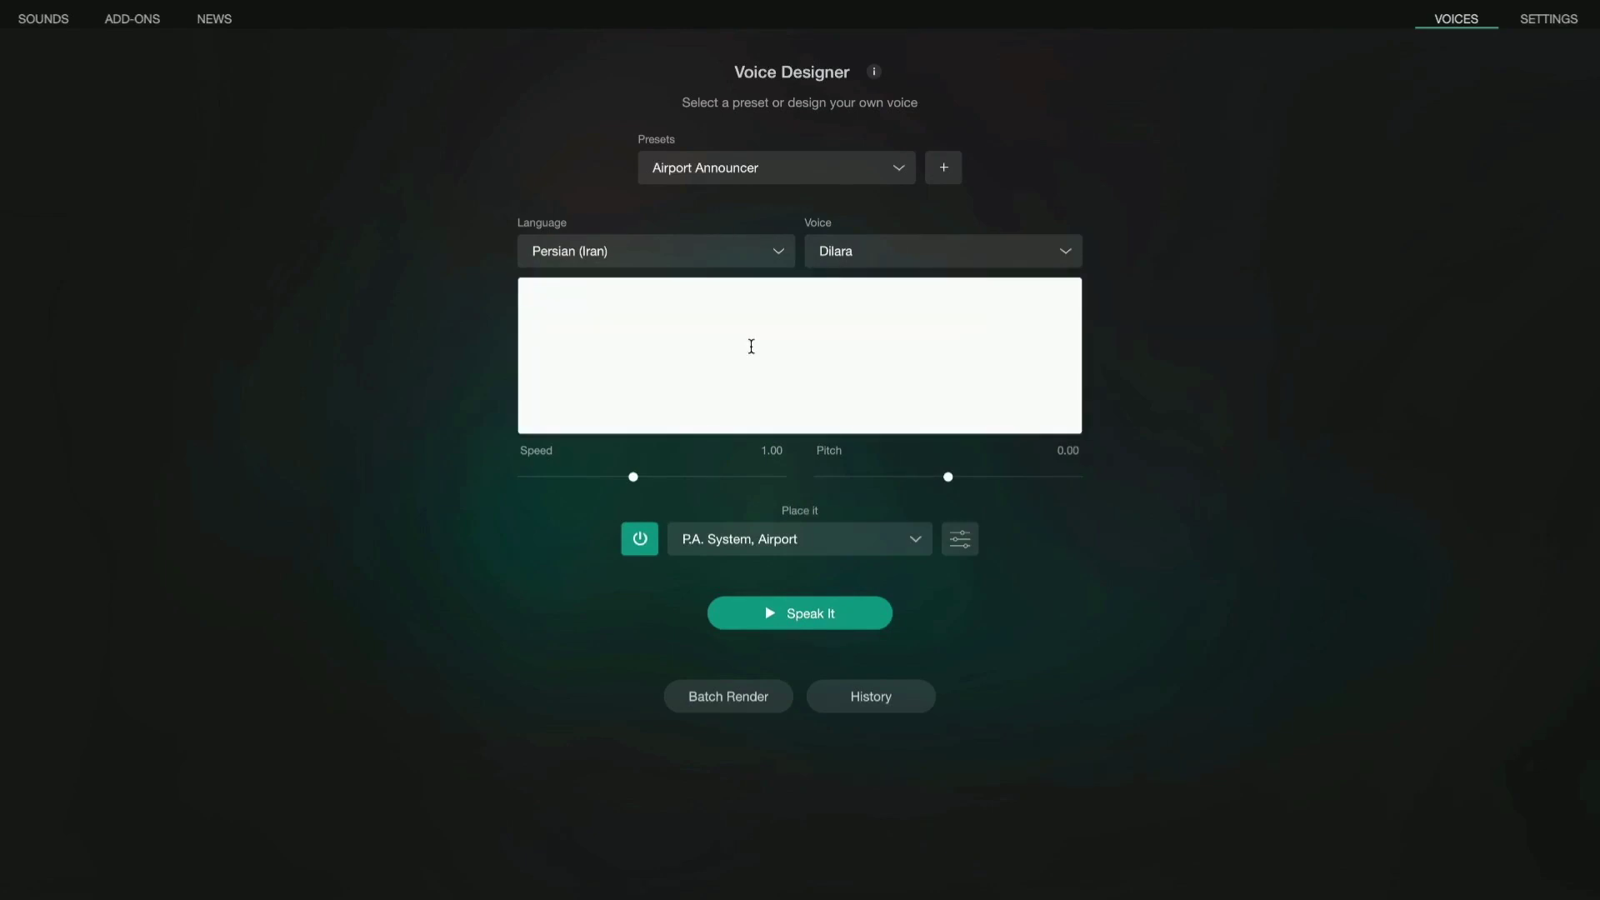
text(آیا سفر به گذشته برای شما جذاب است؟ آیا به گشت و گذار در شهرها و مکان‌های تاریخی علاقه دارید؟ آیا دوست دارید در خیابان‌هایی قدم بزنید که هزاران سال پیش، مردم باستان در آنجا قدم زده‌اند؟ در ویدئوی امروز با ما همراه باشید تا با هم به پنج شهر تاریخی و دیدنی سر بزنیم، و به یک سفر جذاب برویم که احساس نزدیکی به تاریخ و فرهنگ را برایمان به واقعیت تبدیل کند.)
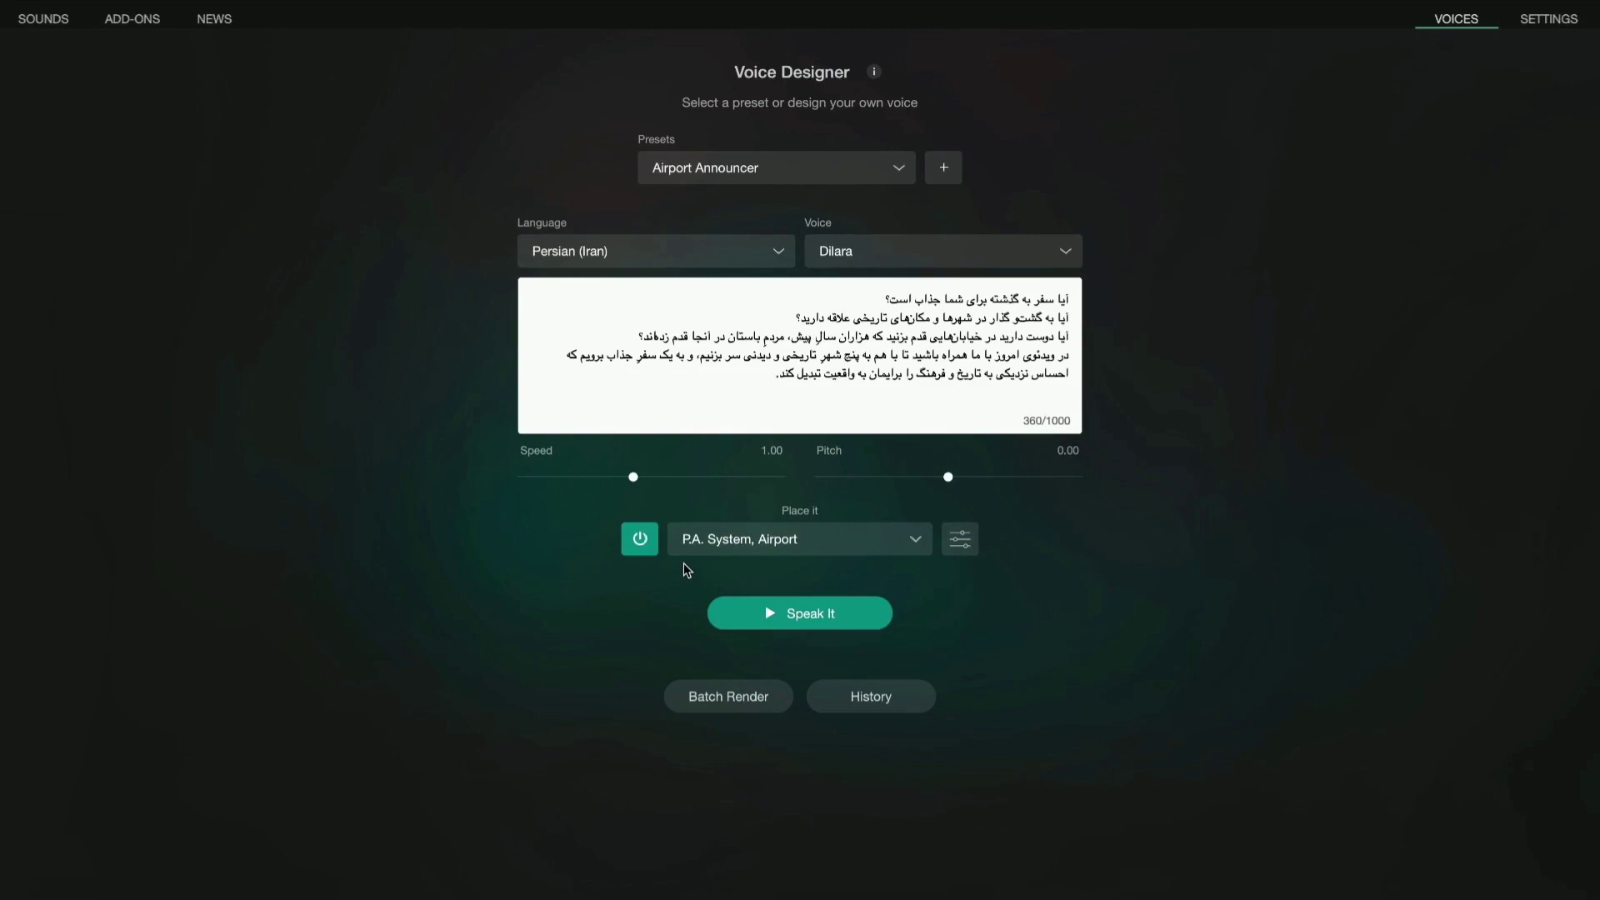
click(639, 539)
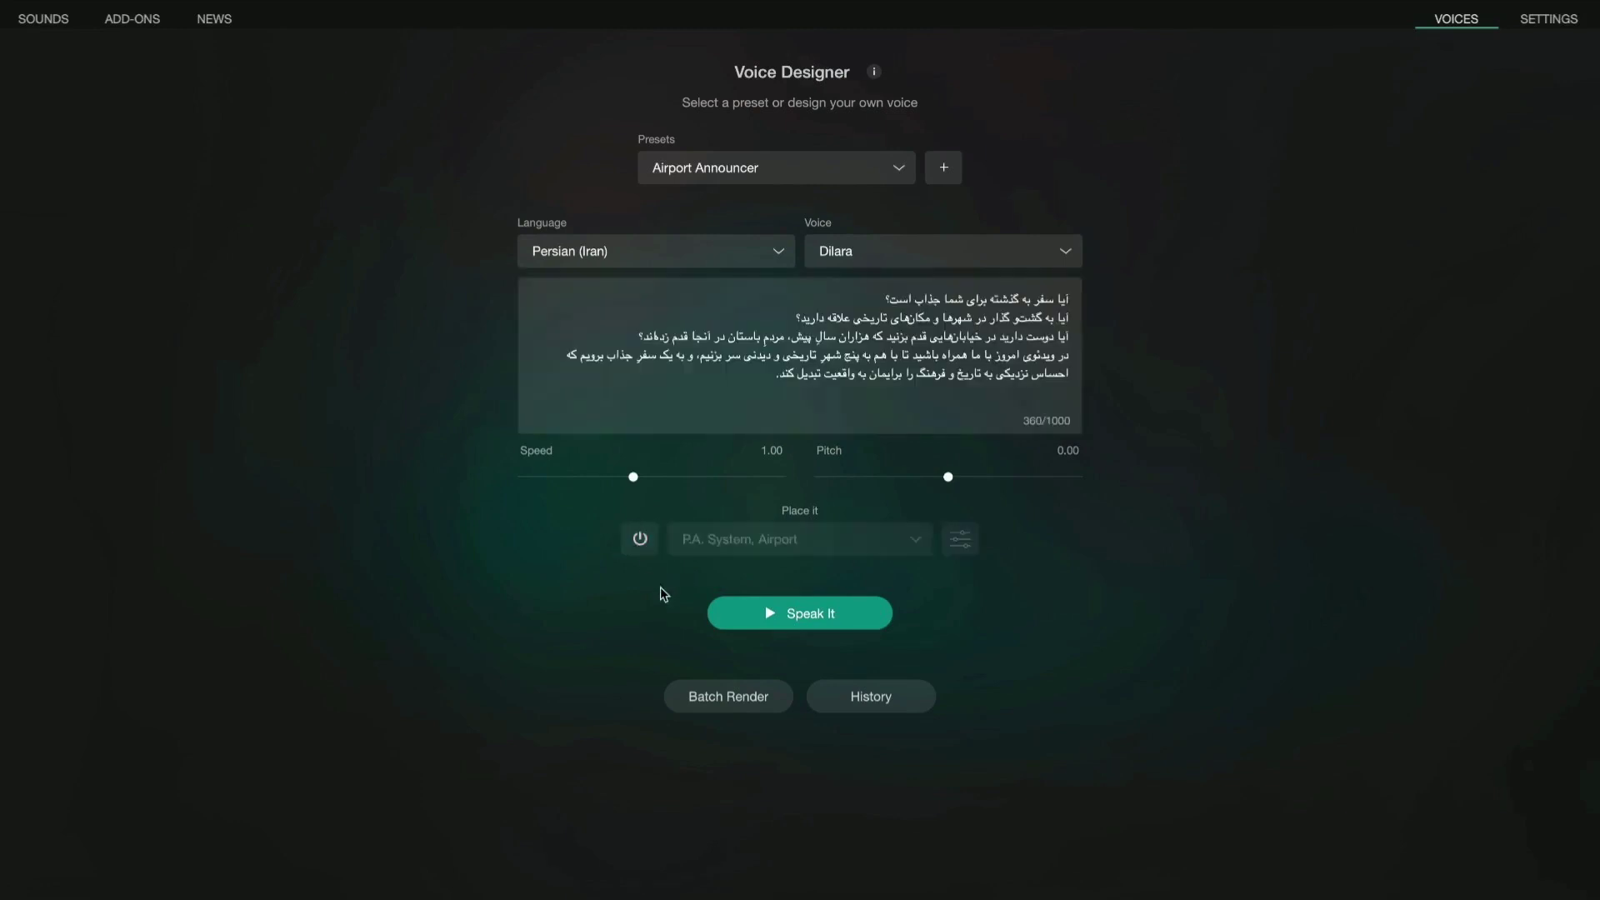
click(755, 617)
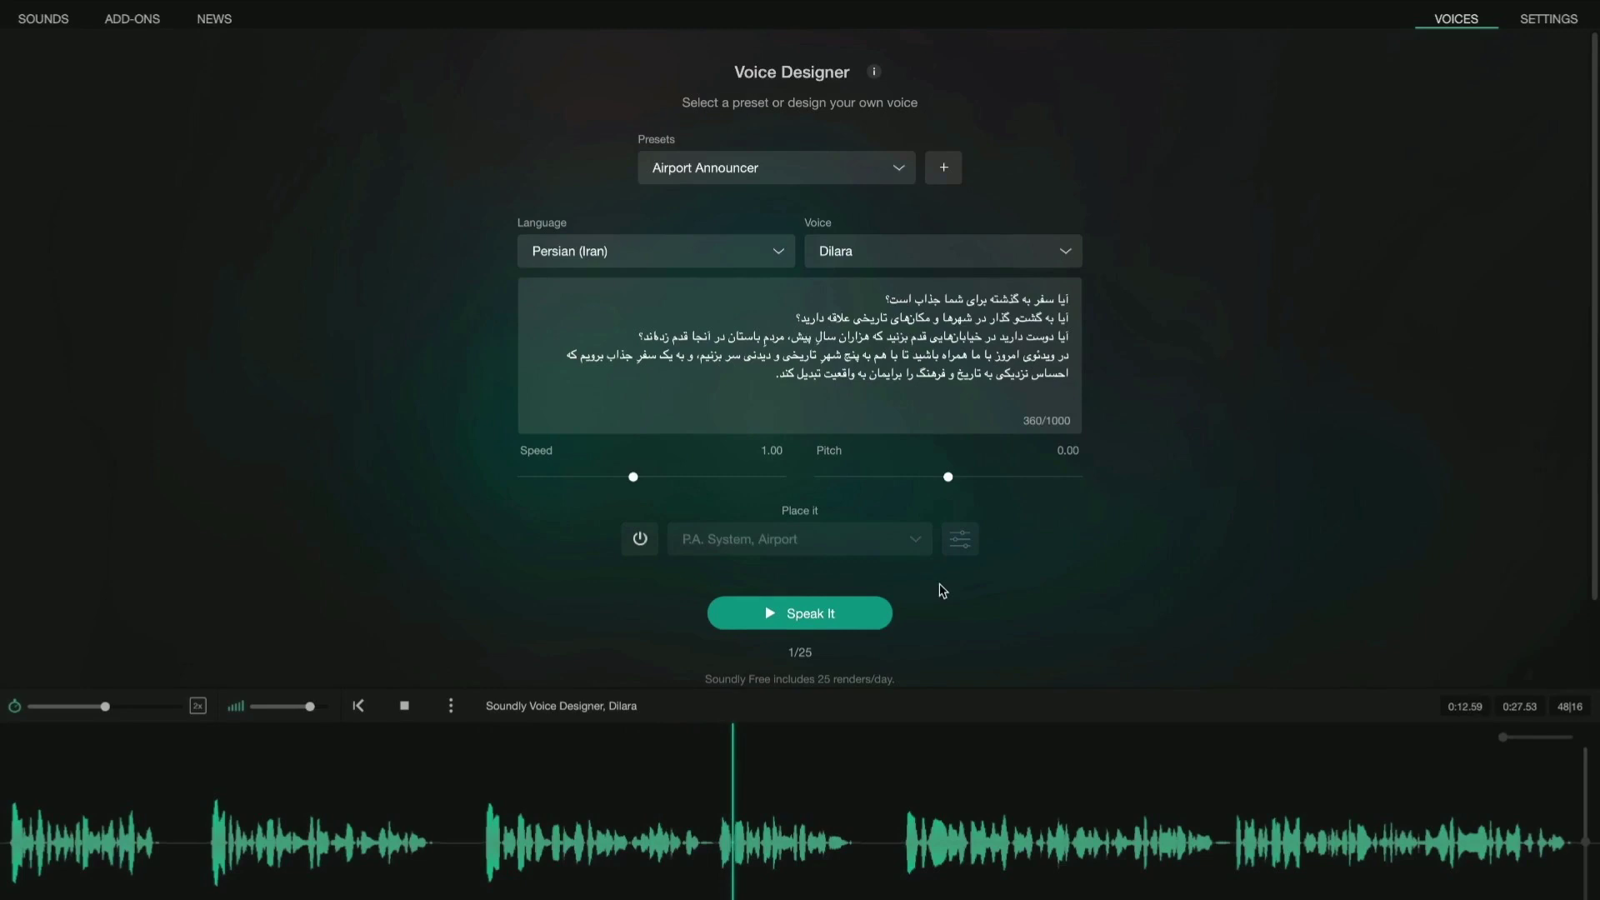
Select the whole rendered narration clip and drag it onto the desktop as an audio file.
click(4, 749)
drag(4, 749, 1596, 891)
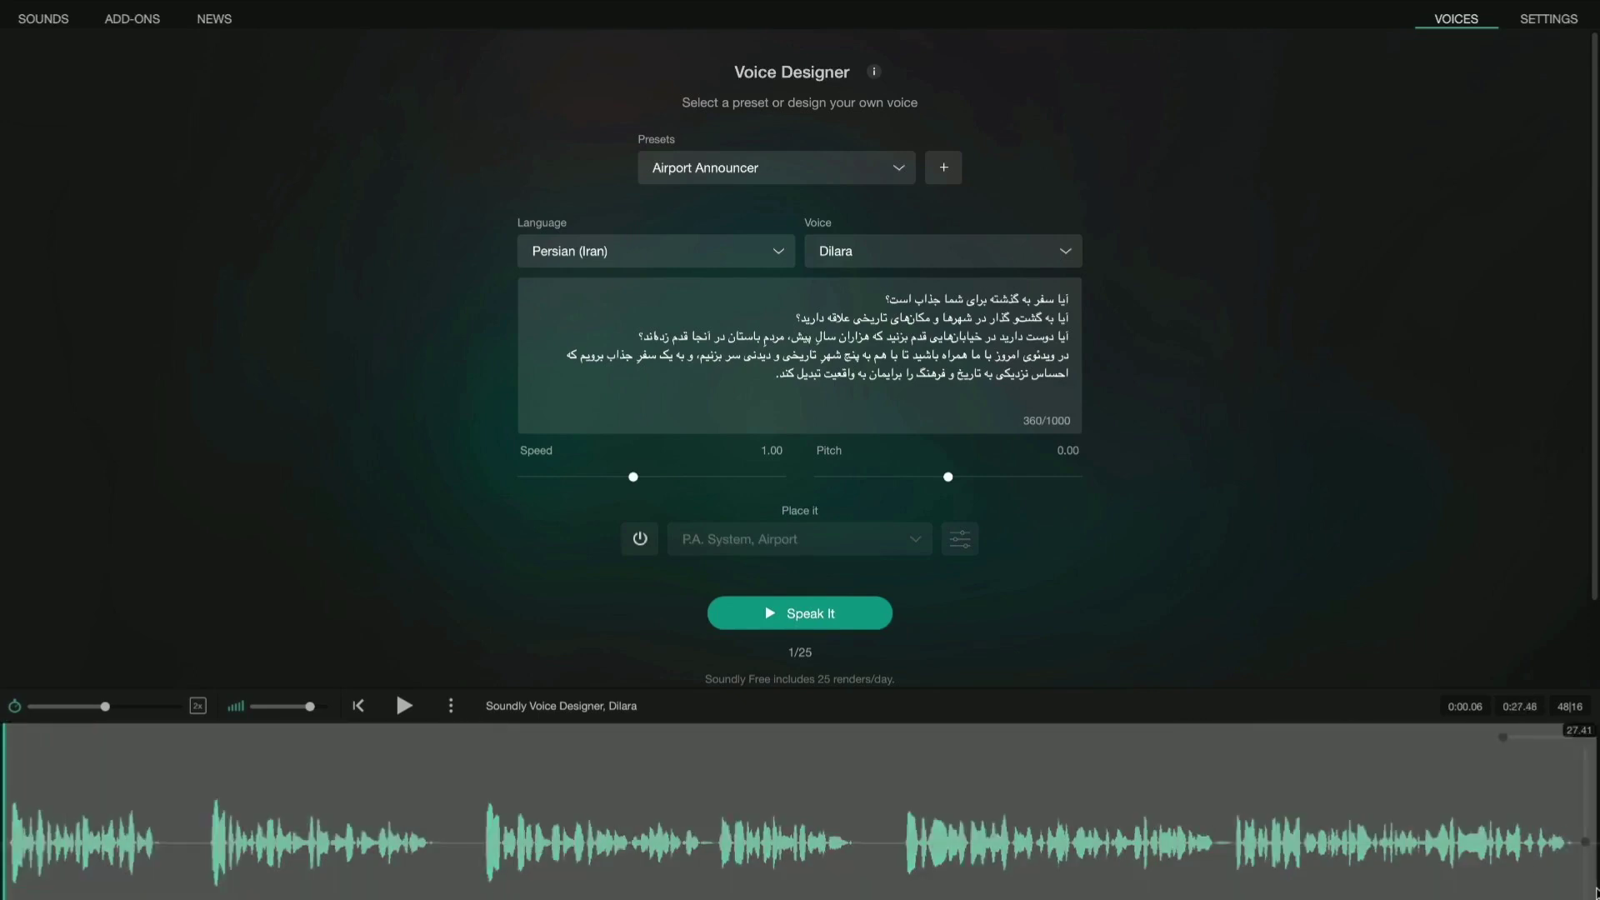
key(ctrl+super+f)
drag(235, 319, 94, 319)
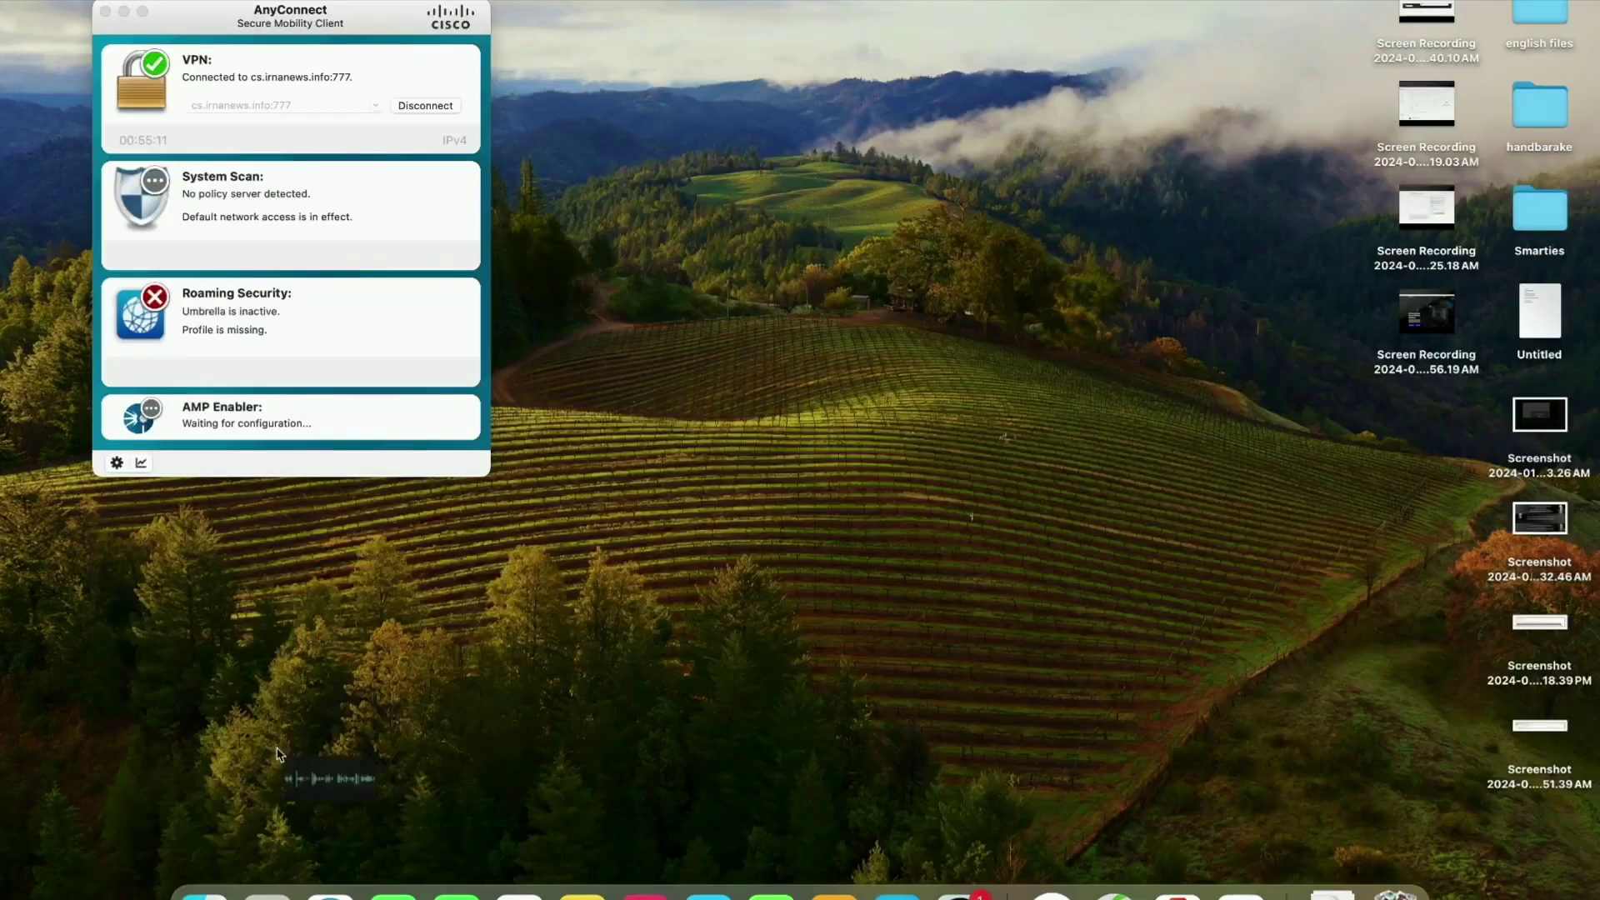
drag(339, 761, 535, 636)
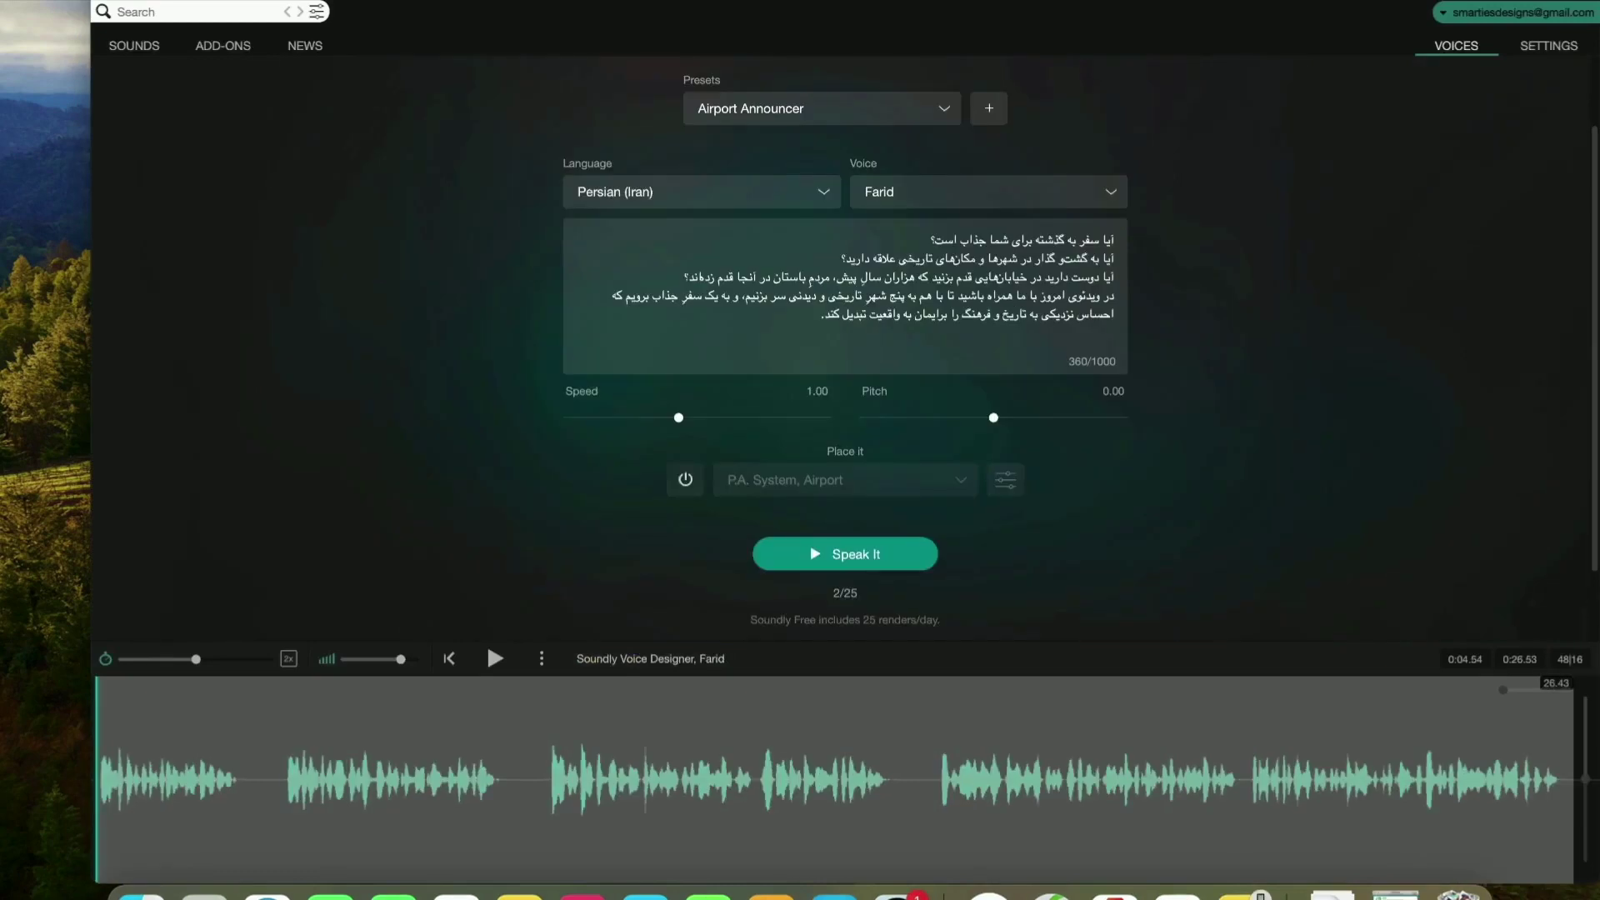
click(167, 12)
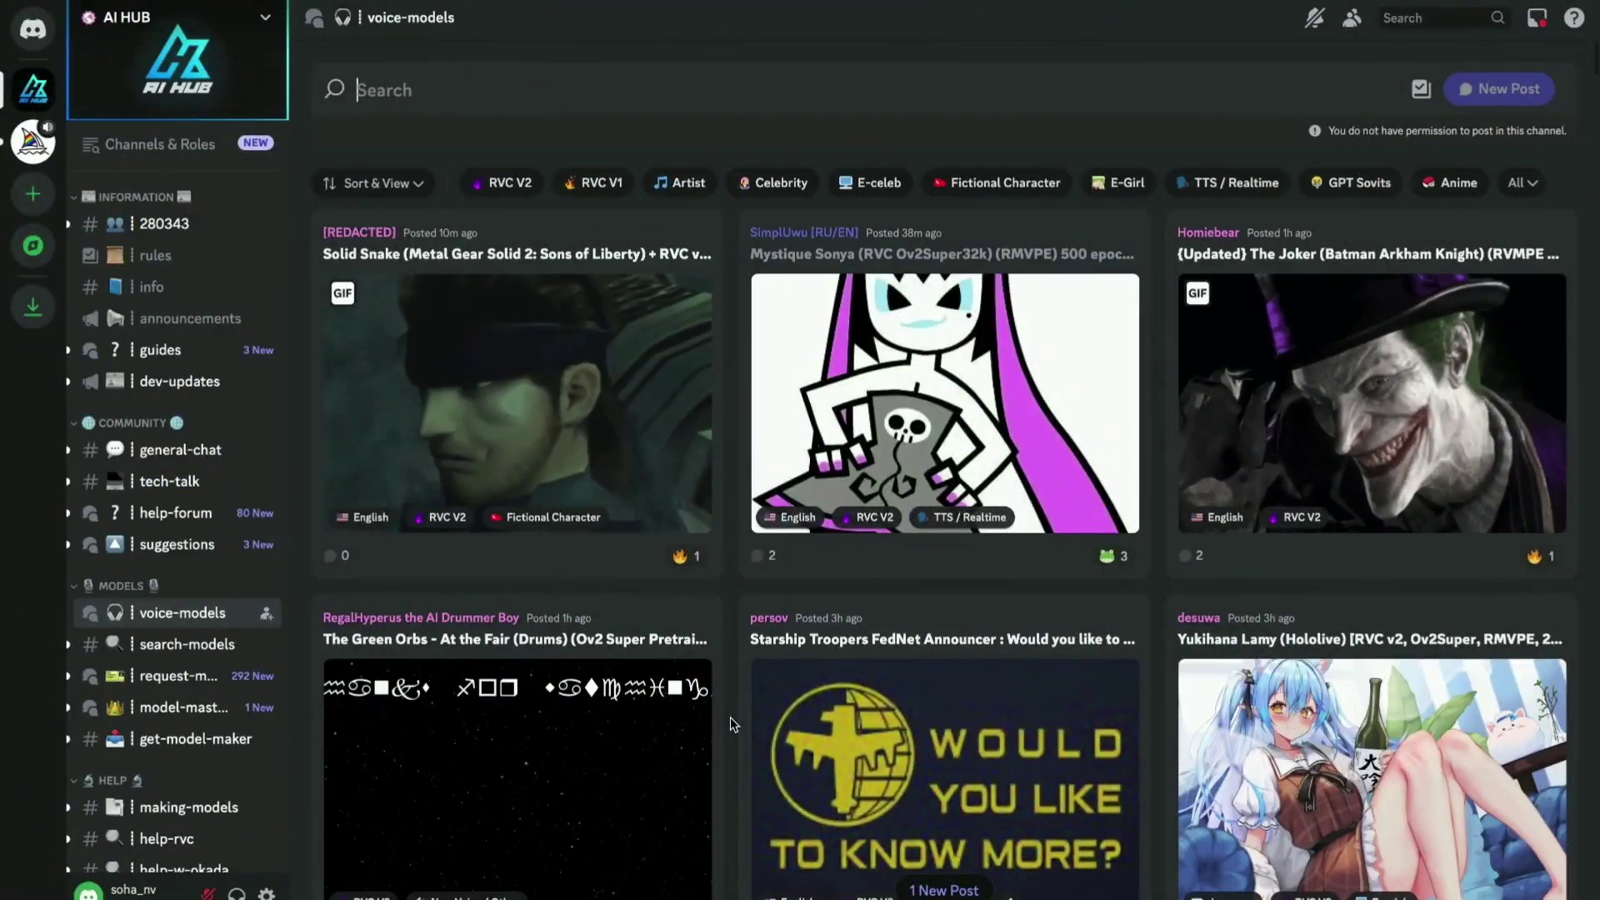
Scroll through the AI HUB voice-models posts, then focus the Search box.
scroll(732, 724, down, 2)
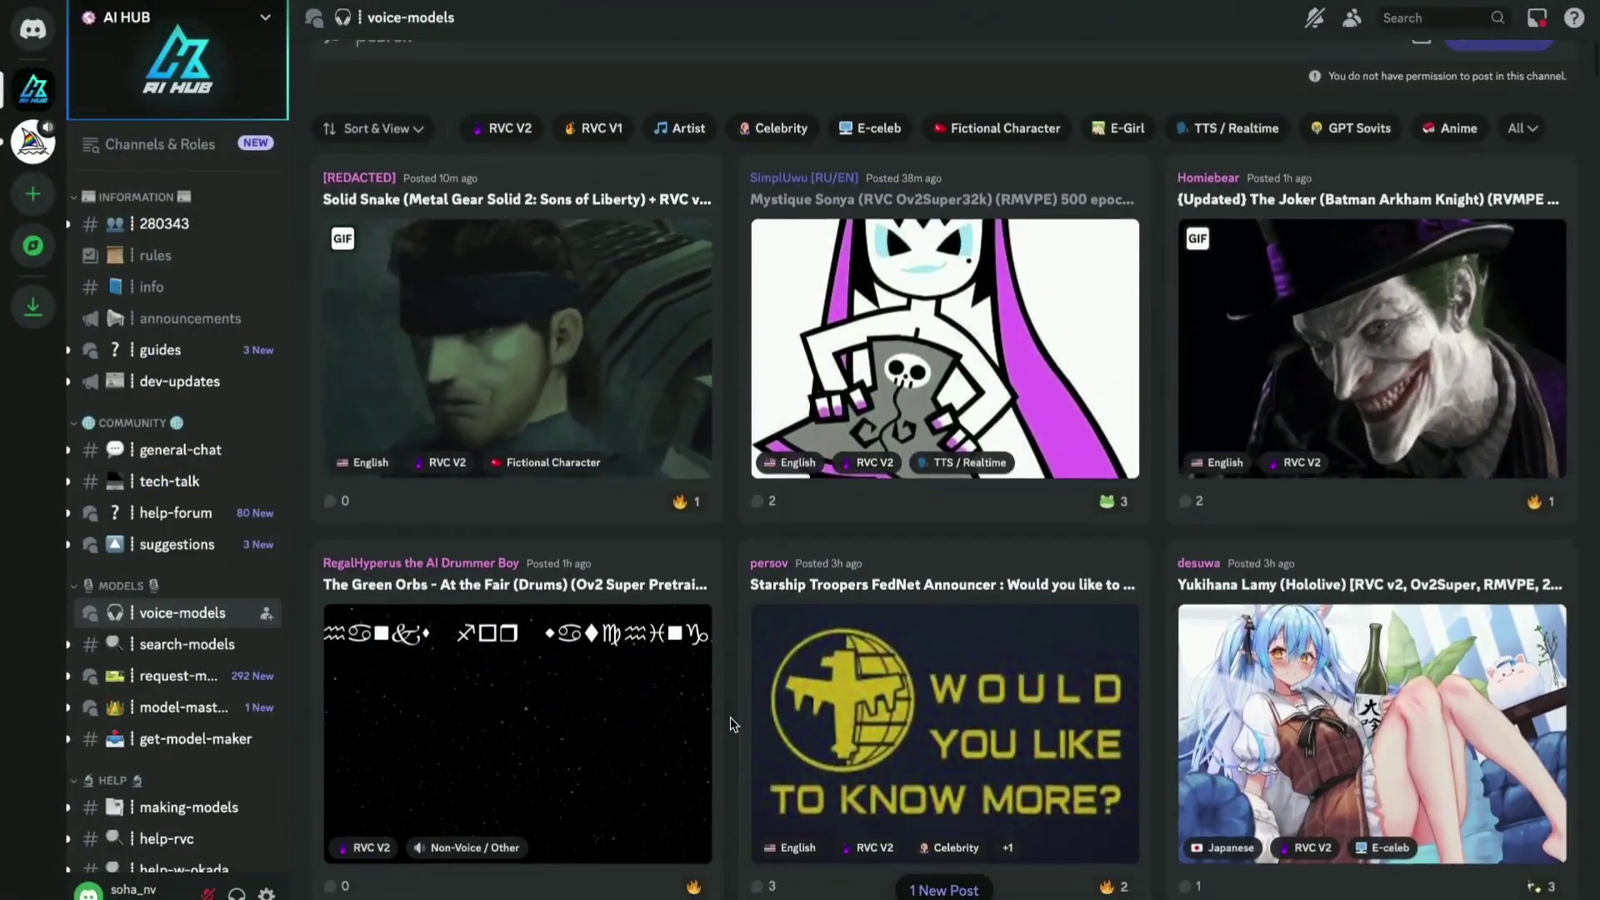
scroll(731, 724, down, 5)
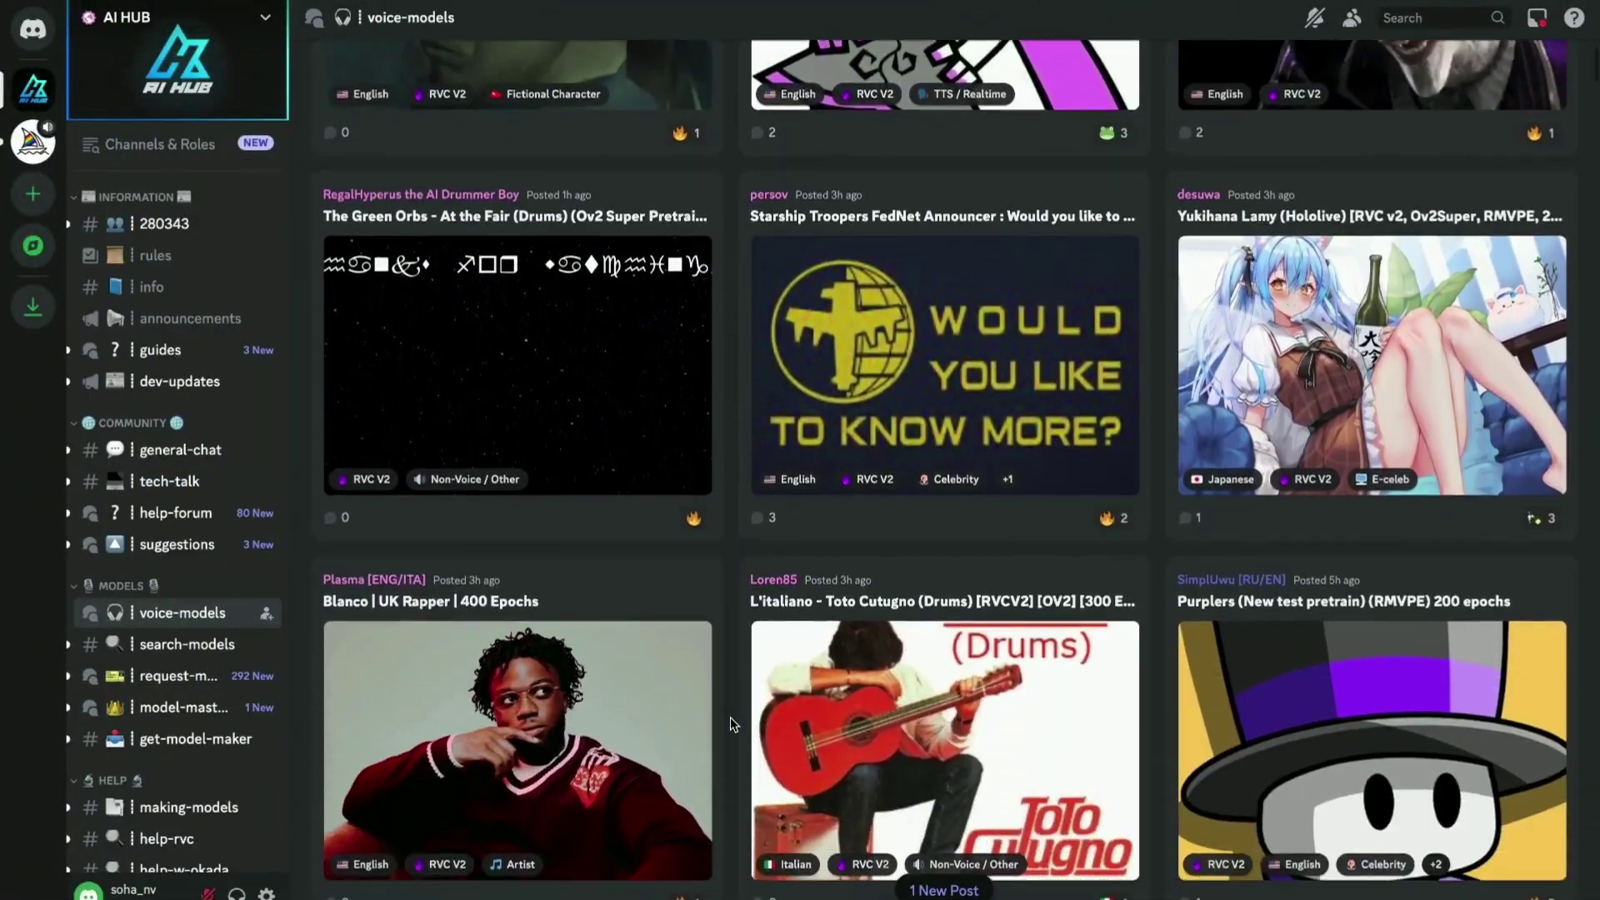
scroll(732, 724, down, 6)
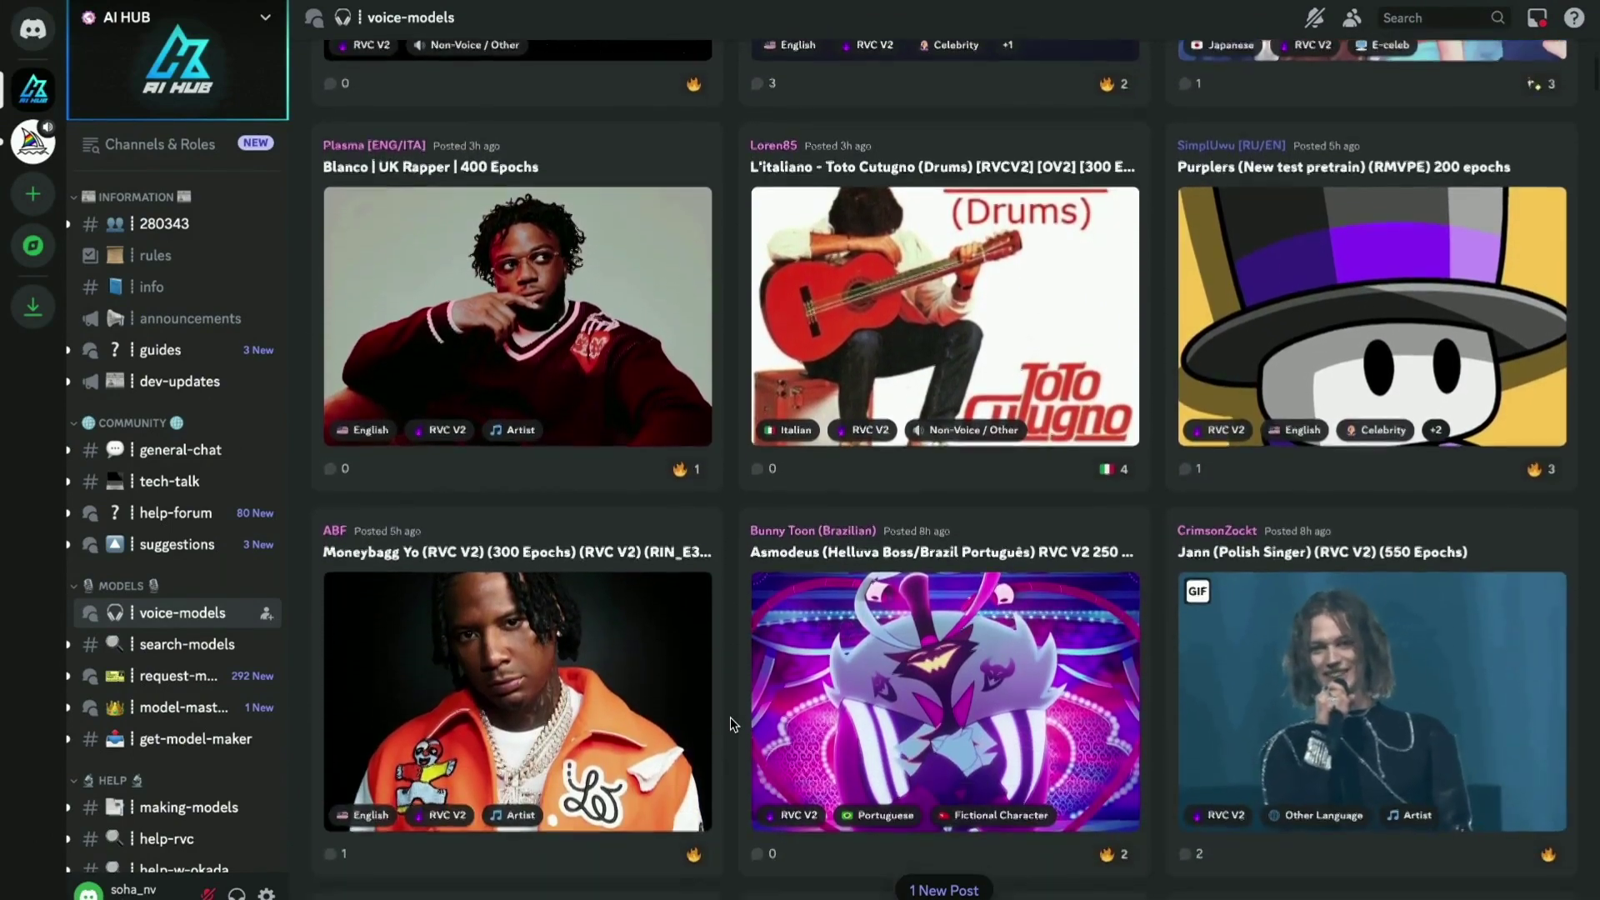
scroll(732, 724, down, 4)
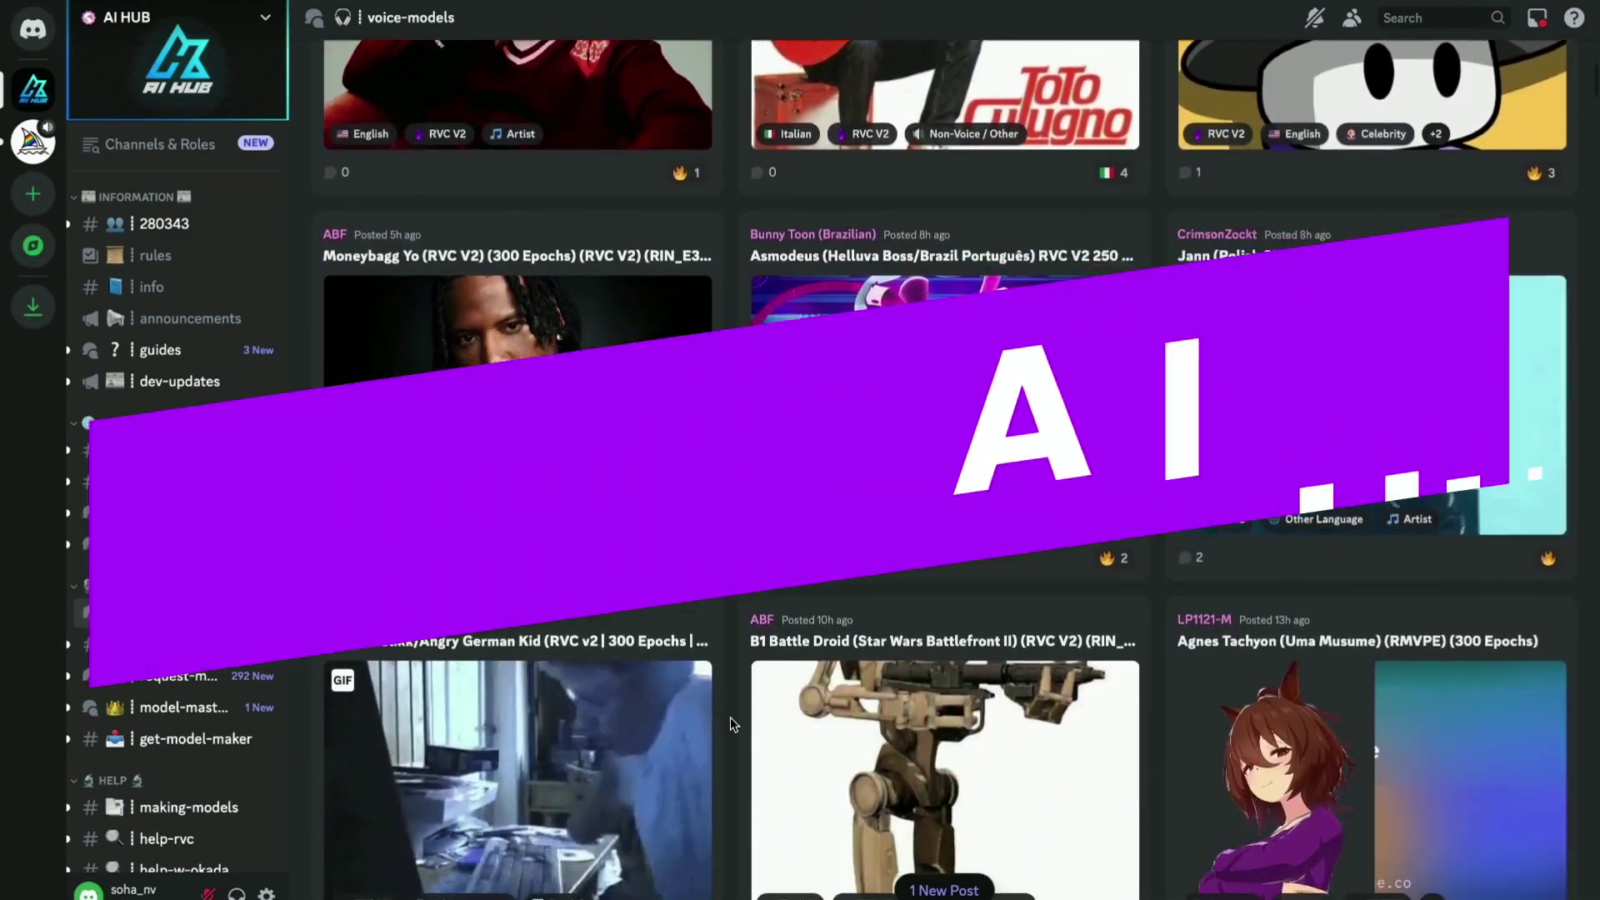
scroll(731, 724, down, 5)
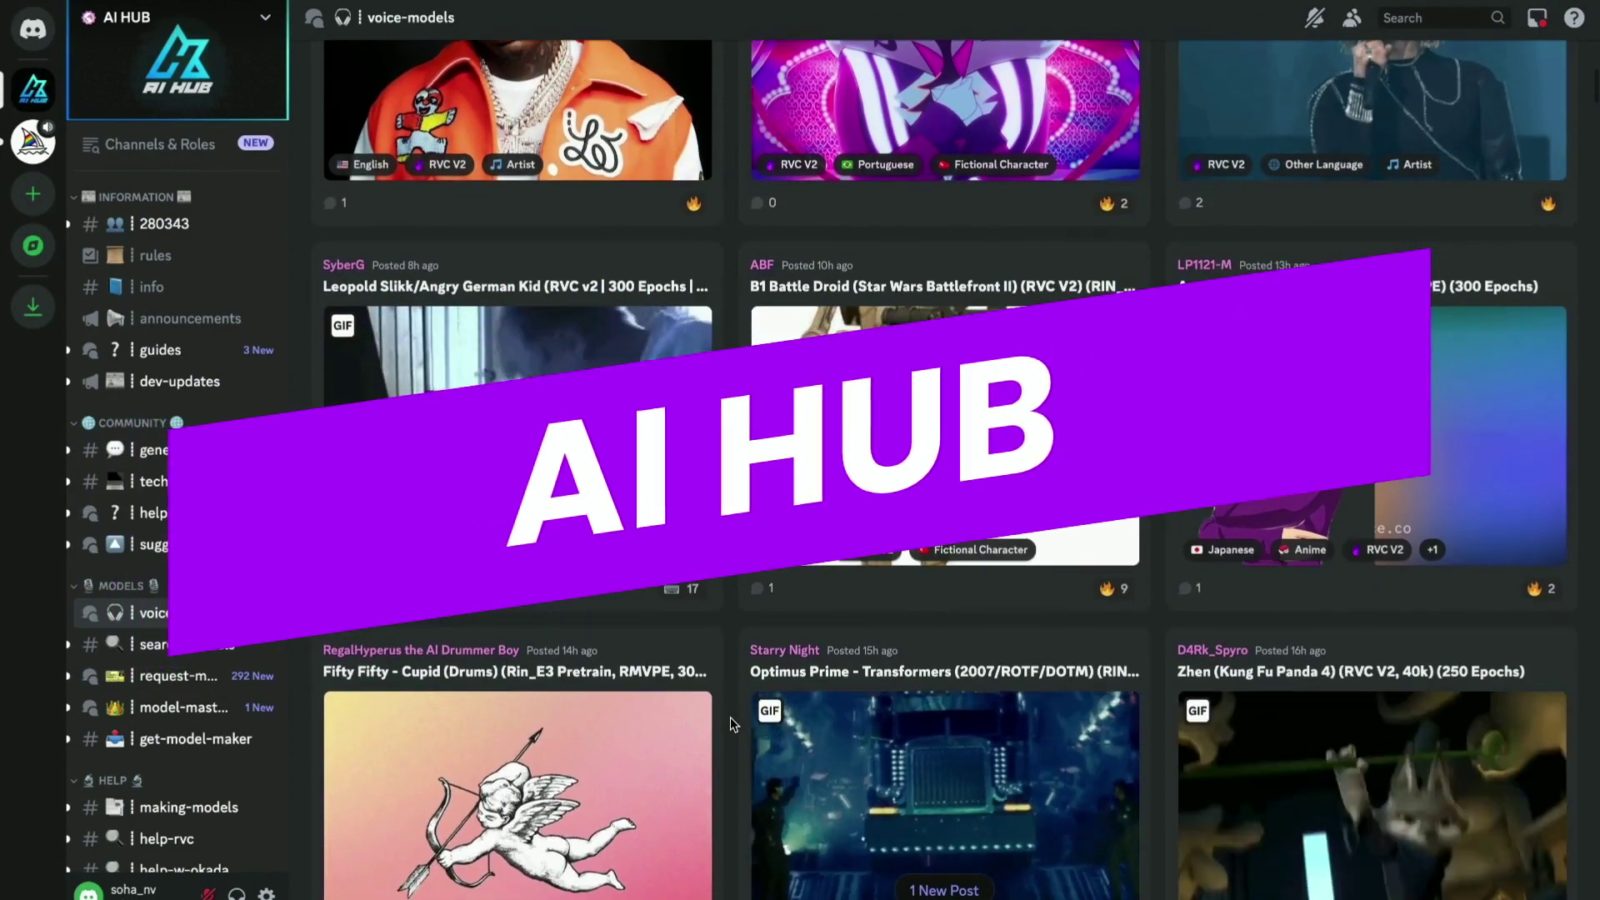
scroll(732, 724, down, 6)
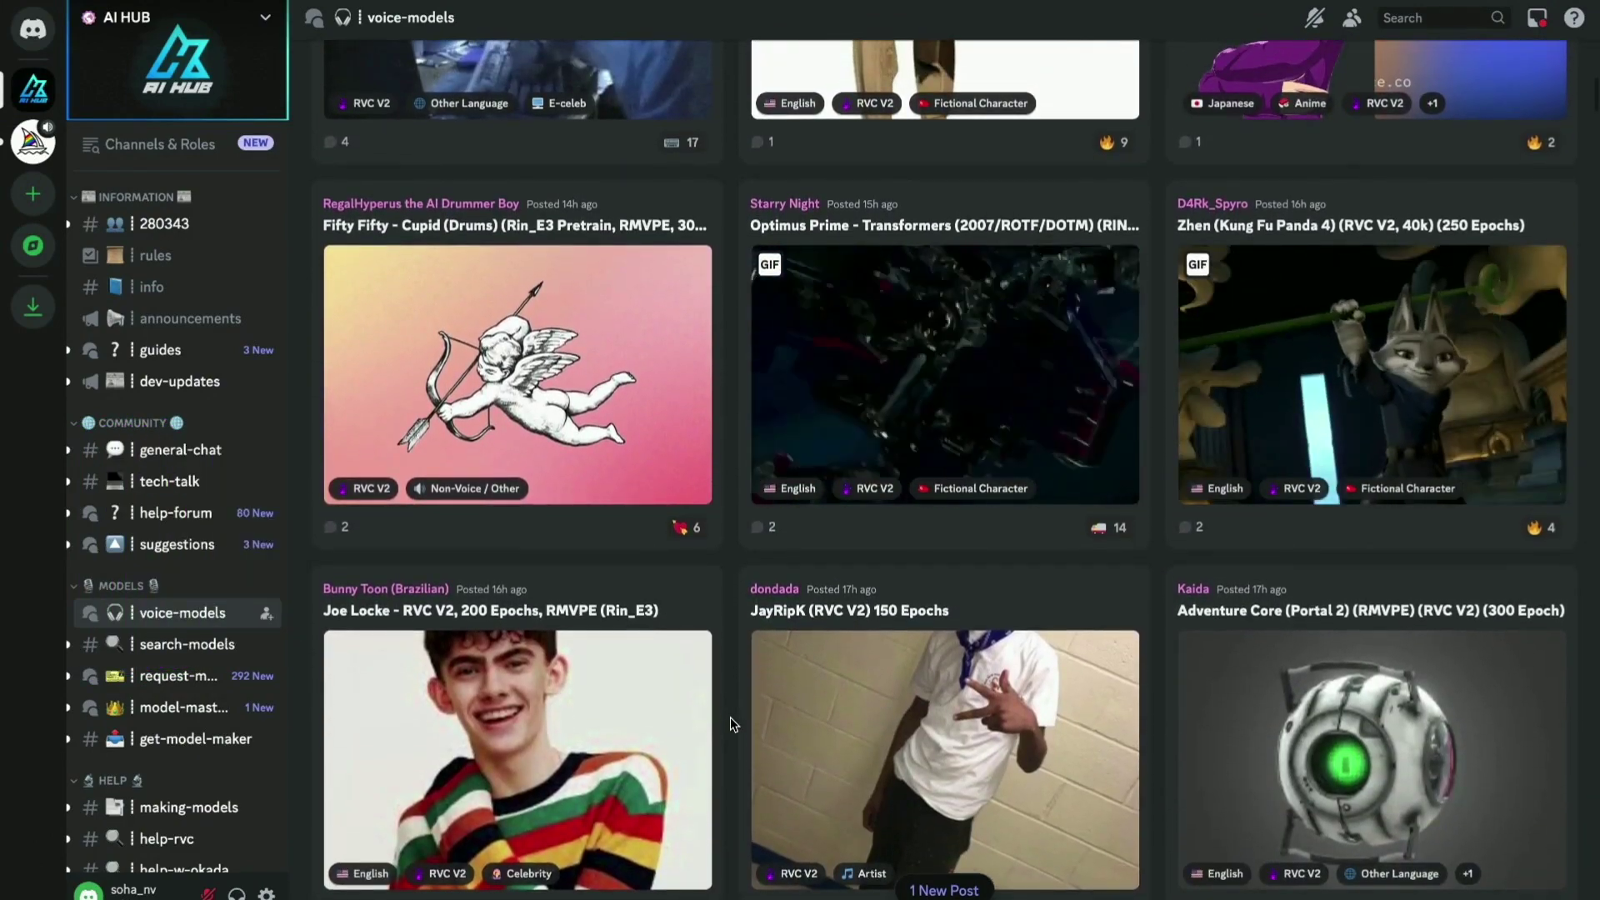
scroll(732, 724, down, 10)
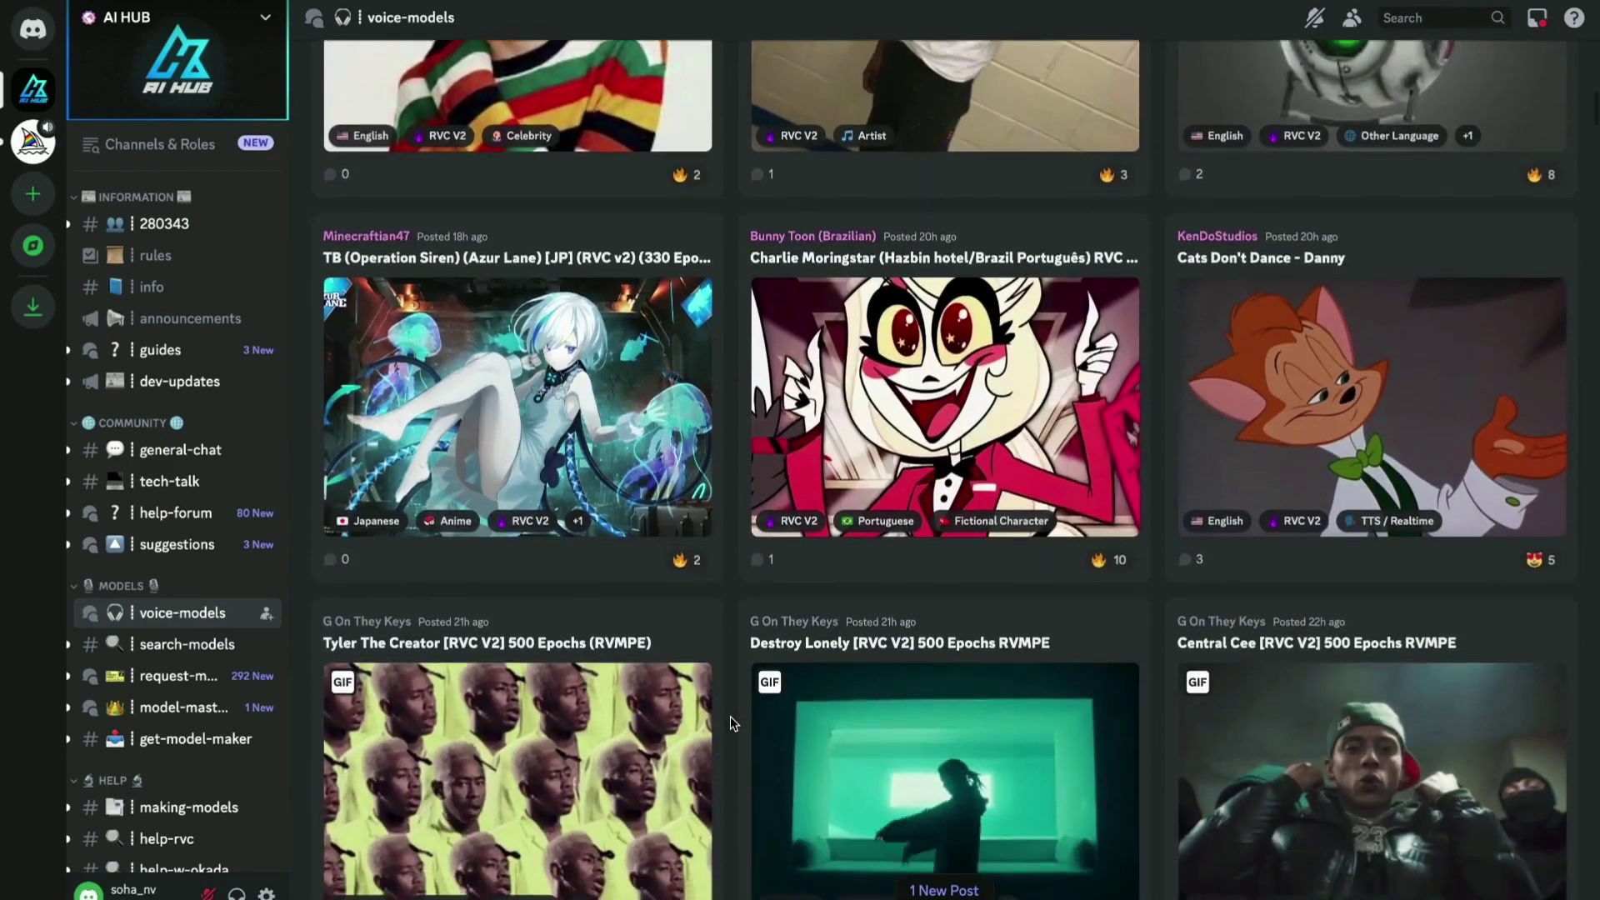
scroll(730, 723, up, 18)
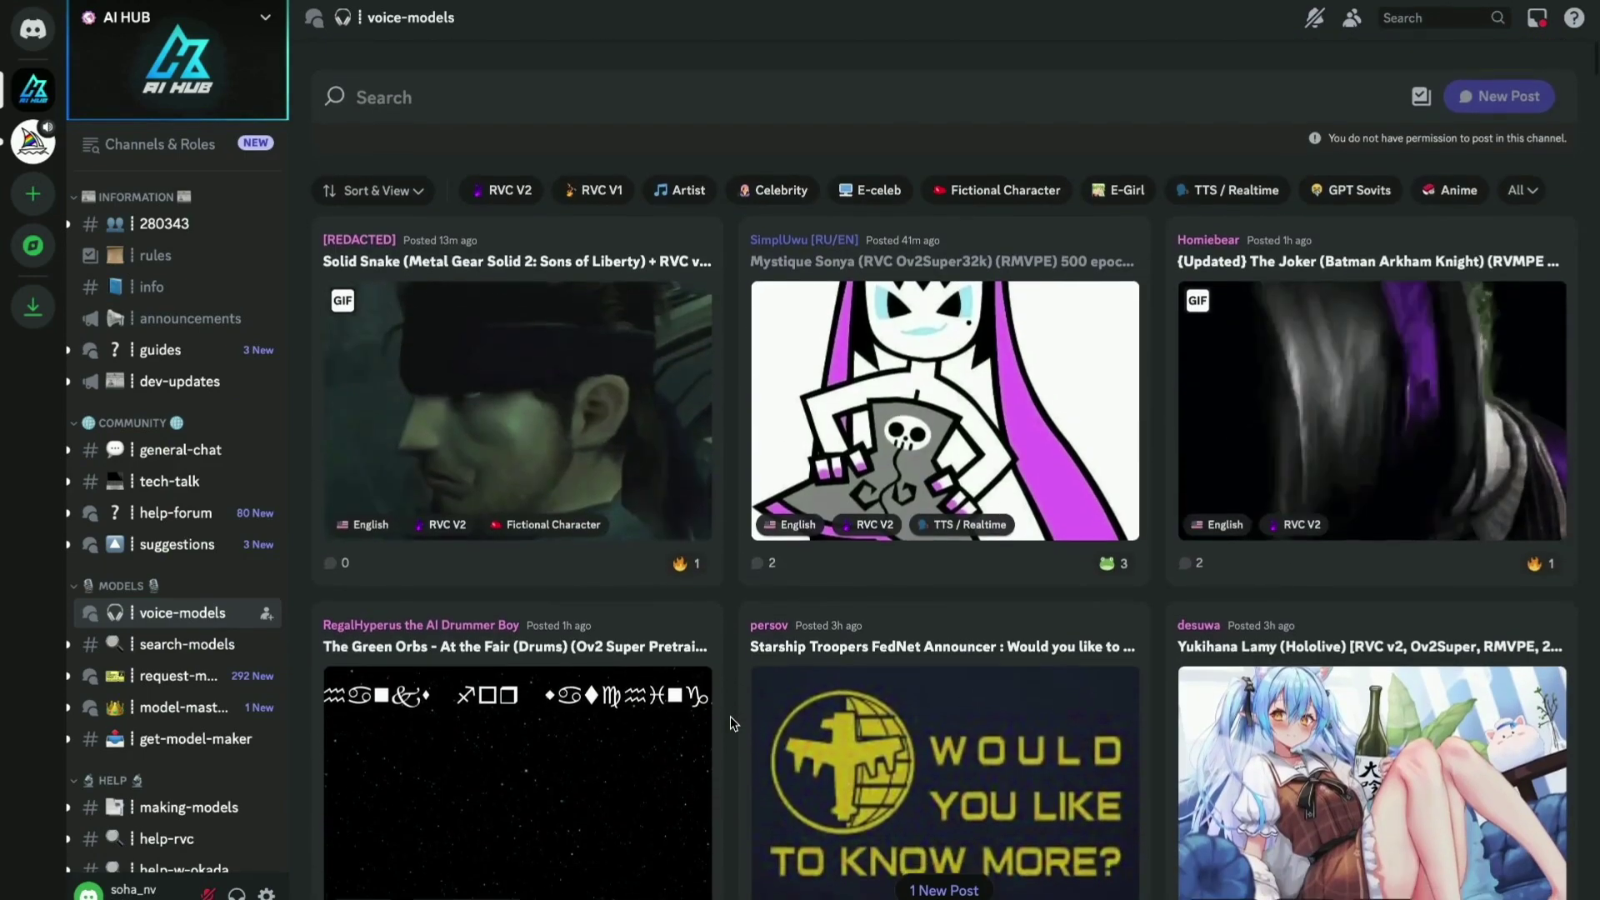
click(383, 101)
Search the forum for 'ariana' and open the Ariana Grande Dangerous Woman Era rv2 post.
text(ariana)
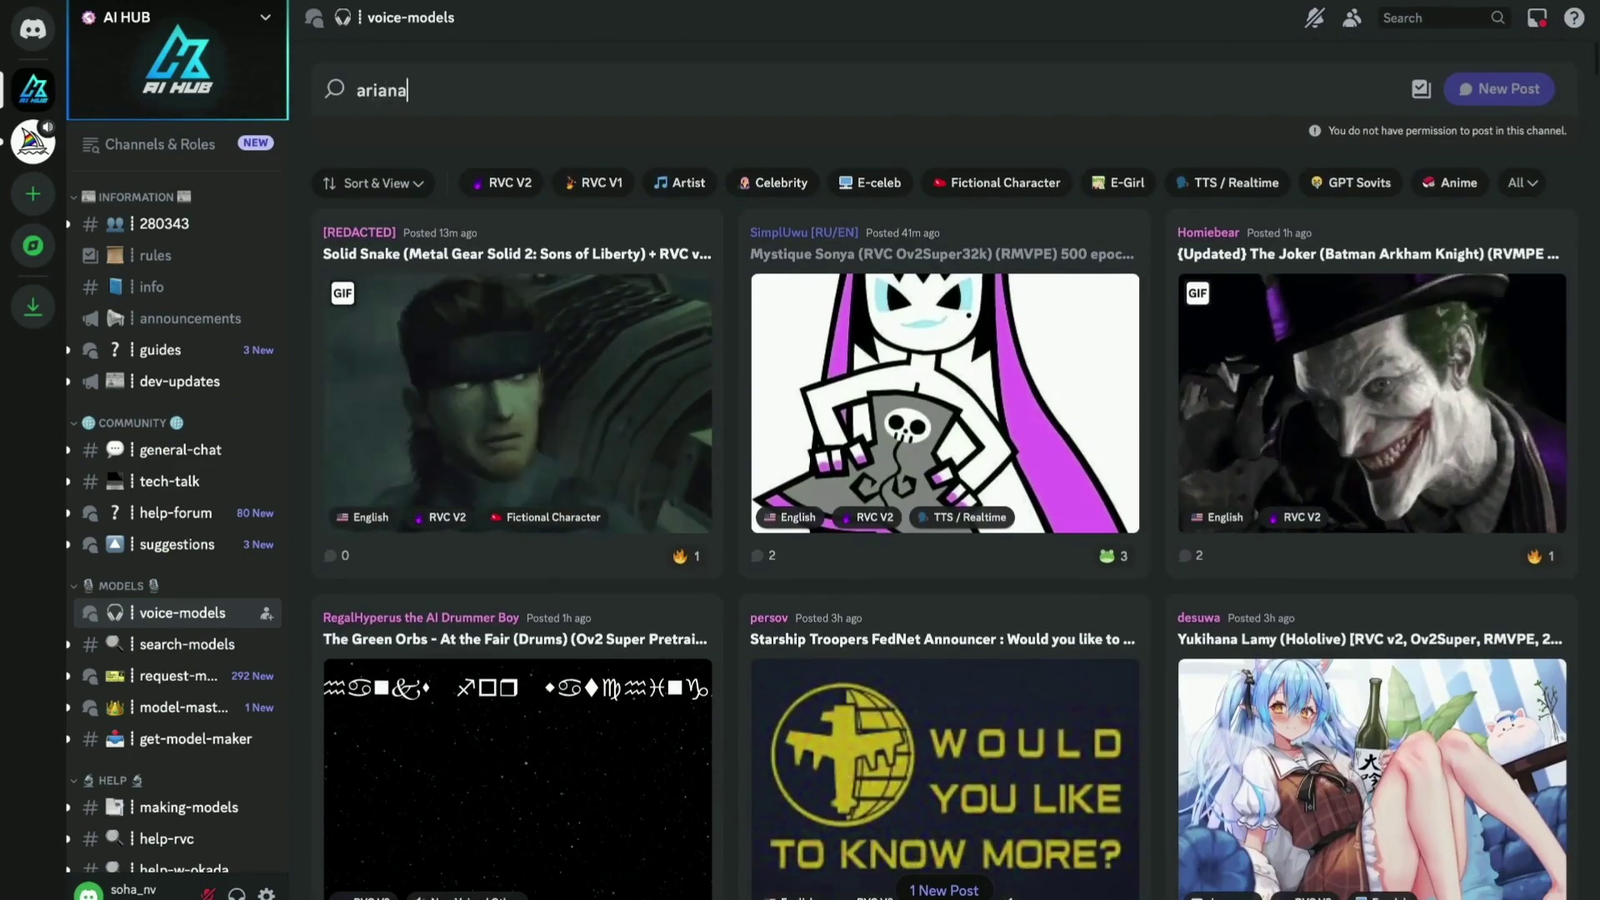
key(Return)
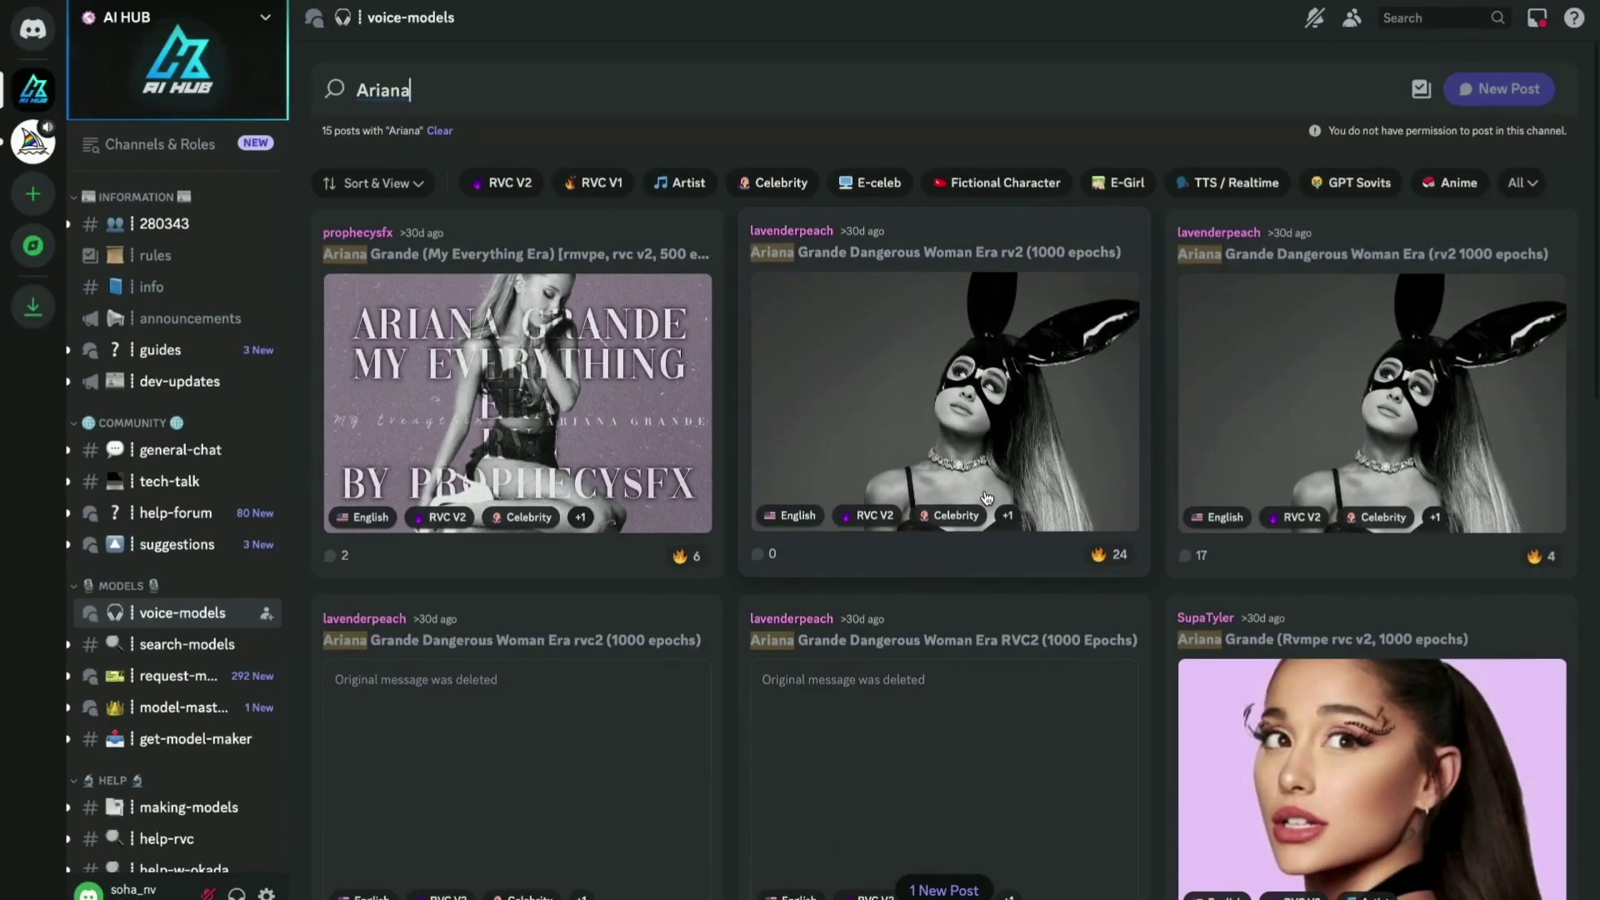
click(986, 497)
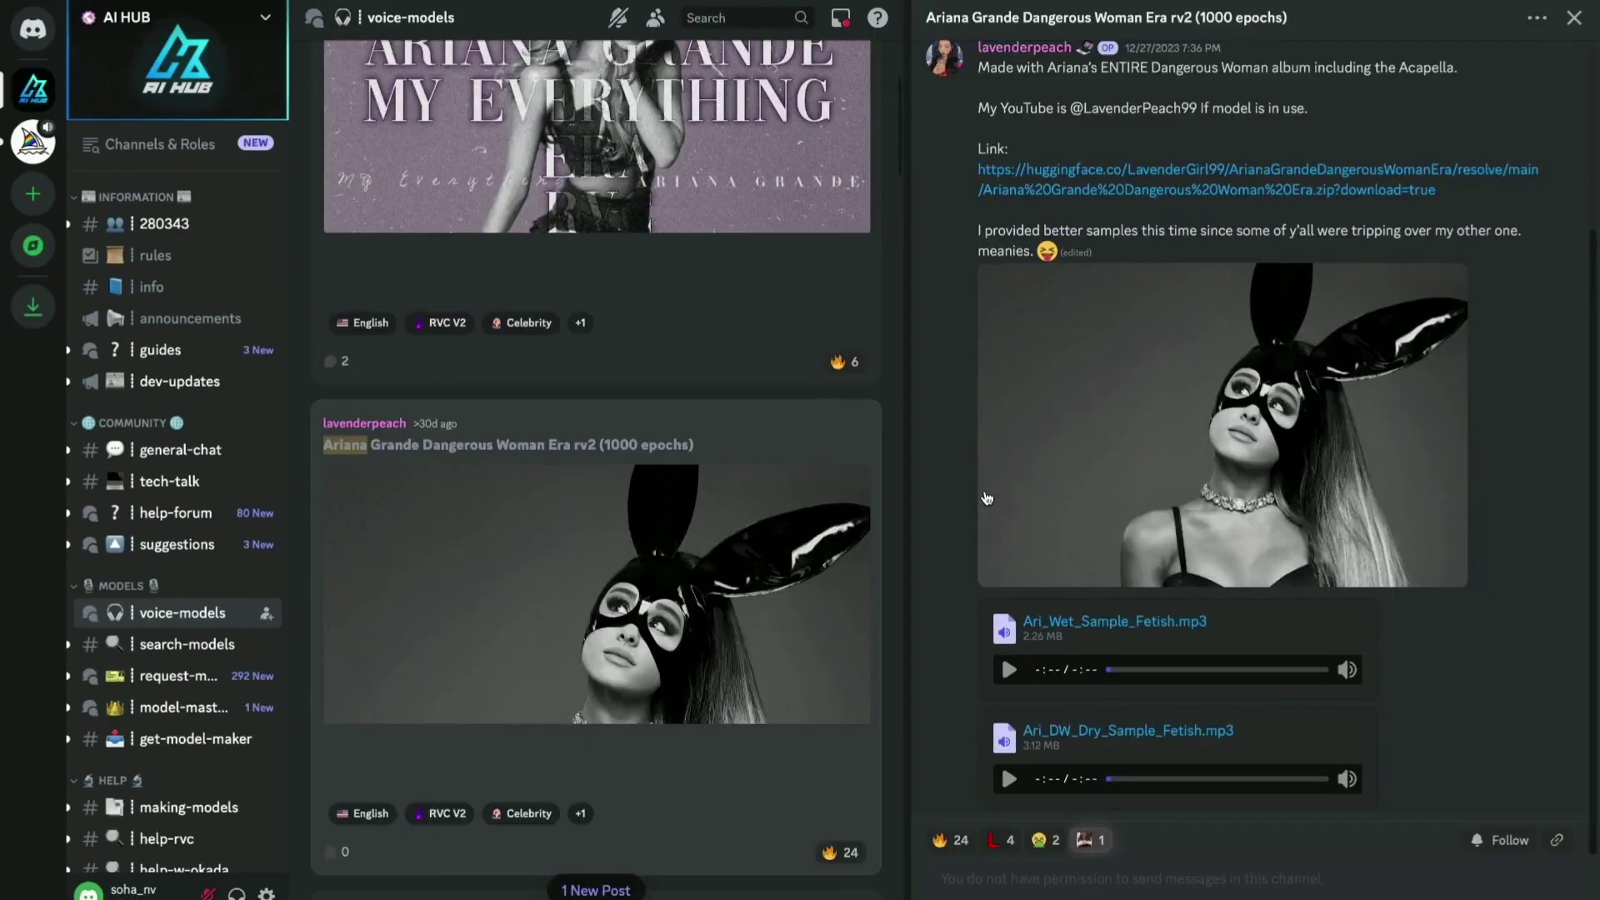
Copy the Ariana model's download link and switch to the Colab notebook.
right_click(1040, 174)
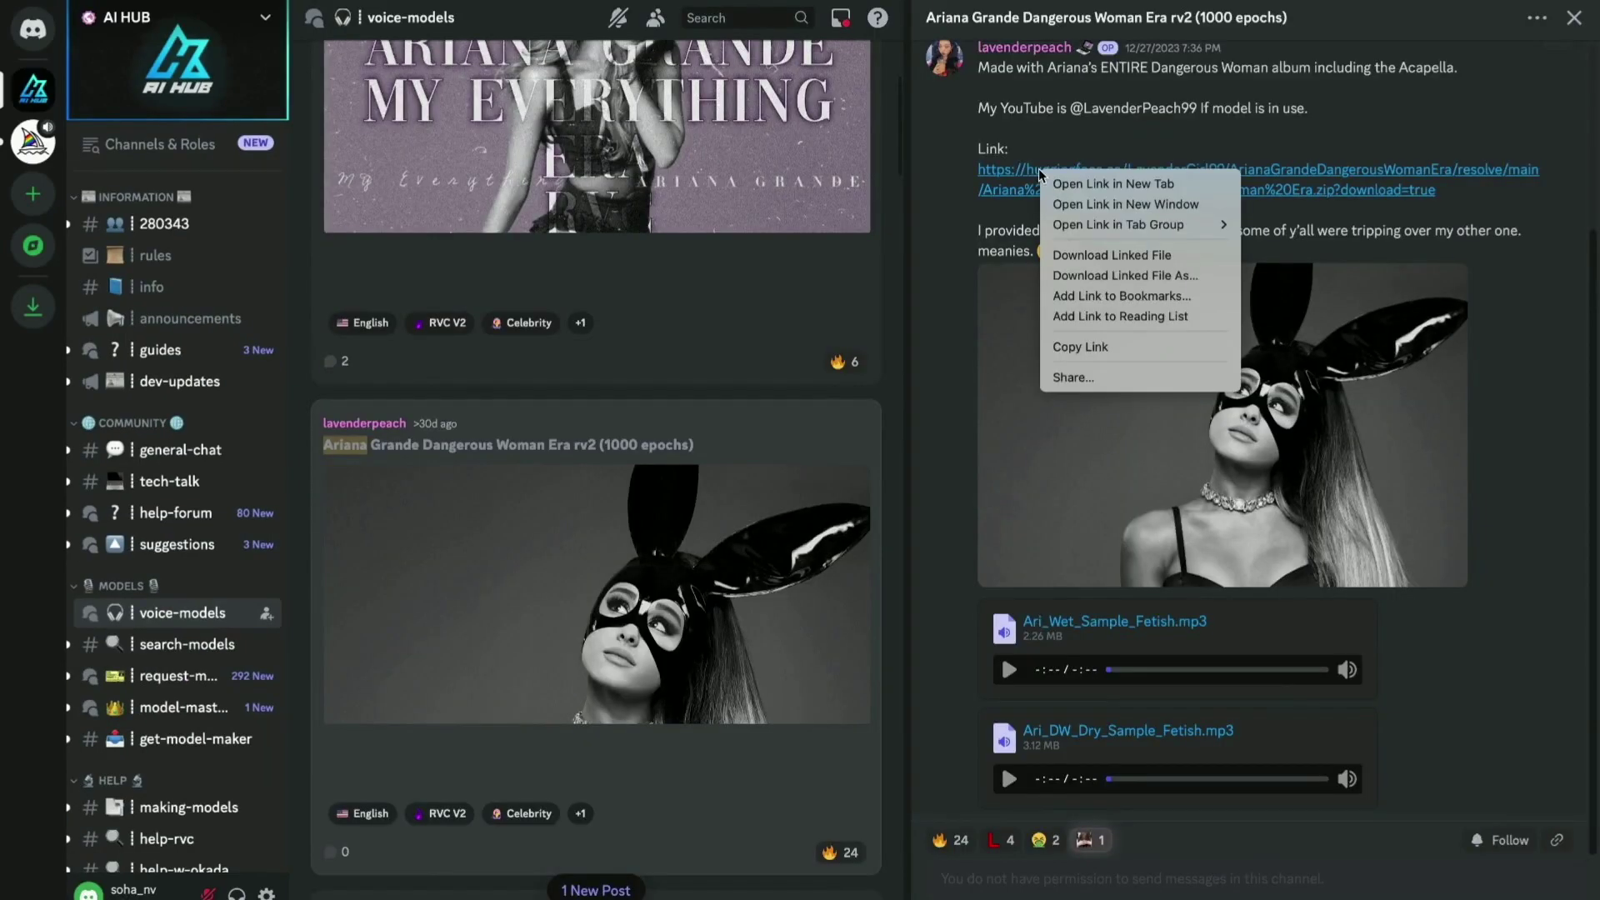
click(1072, 350)
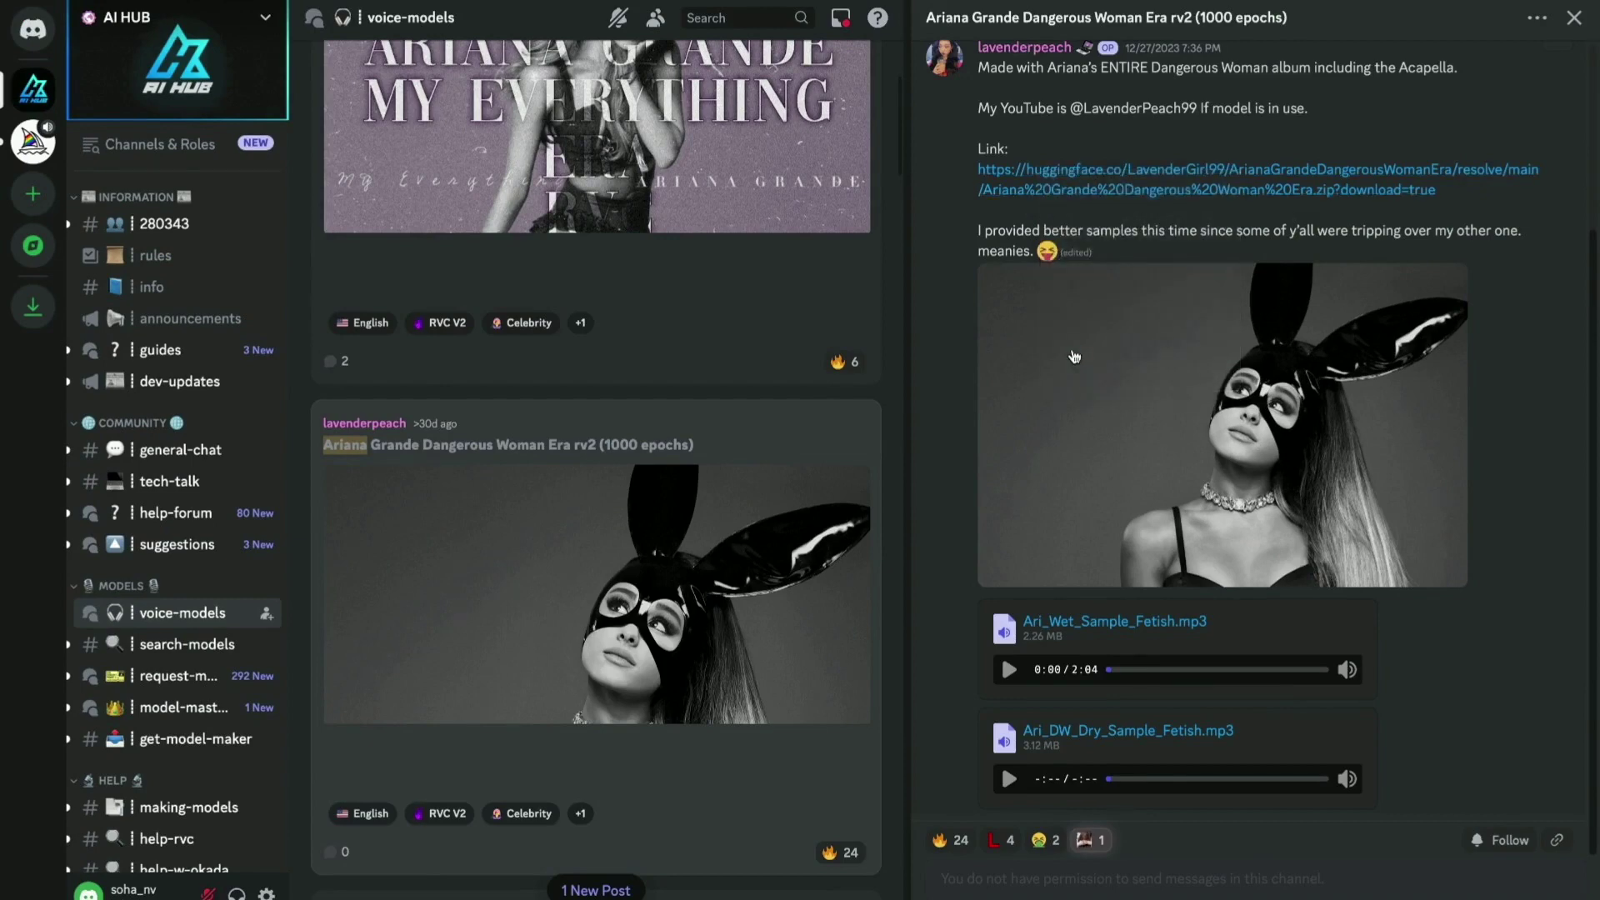
key(ctrl+Tab)
scroll(1072, 350, up, 3)
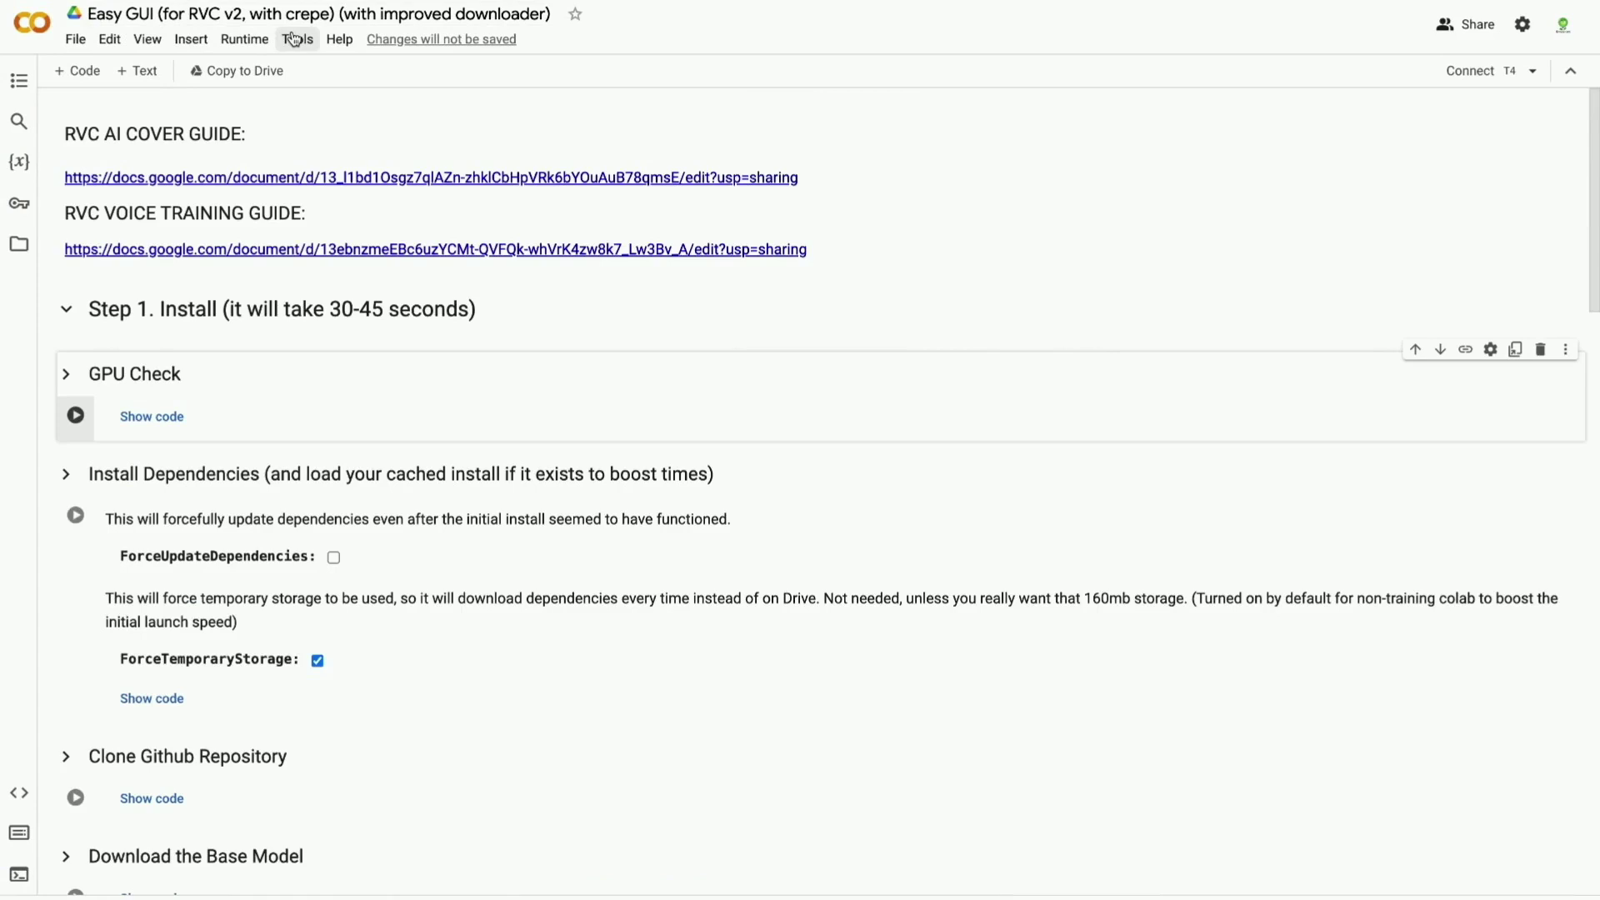
Run the Step 1 cells: GPU check (Run anyway), repository clone and base model download.
scroll(158, 334, down, 1)
scroll(159, 335, down, 1)
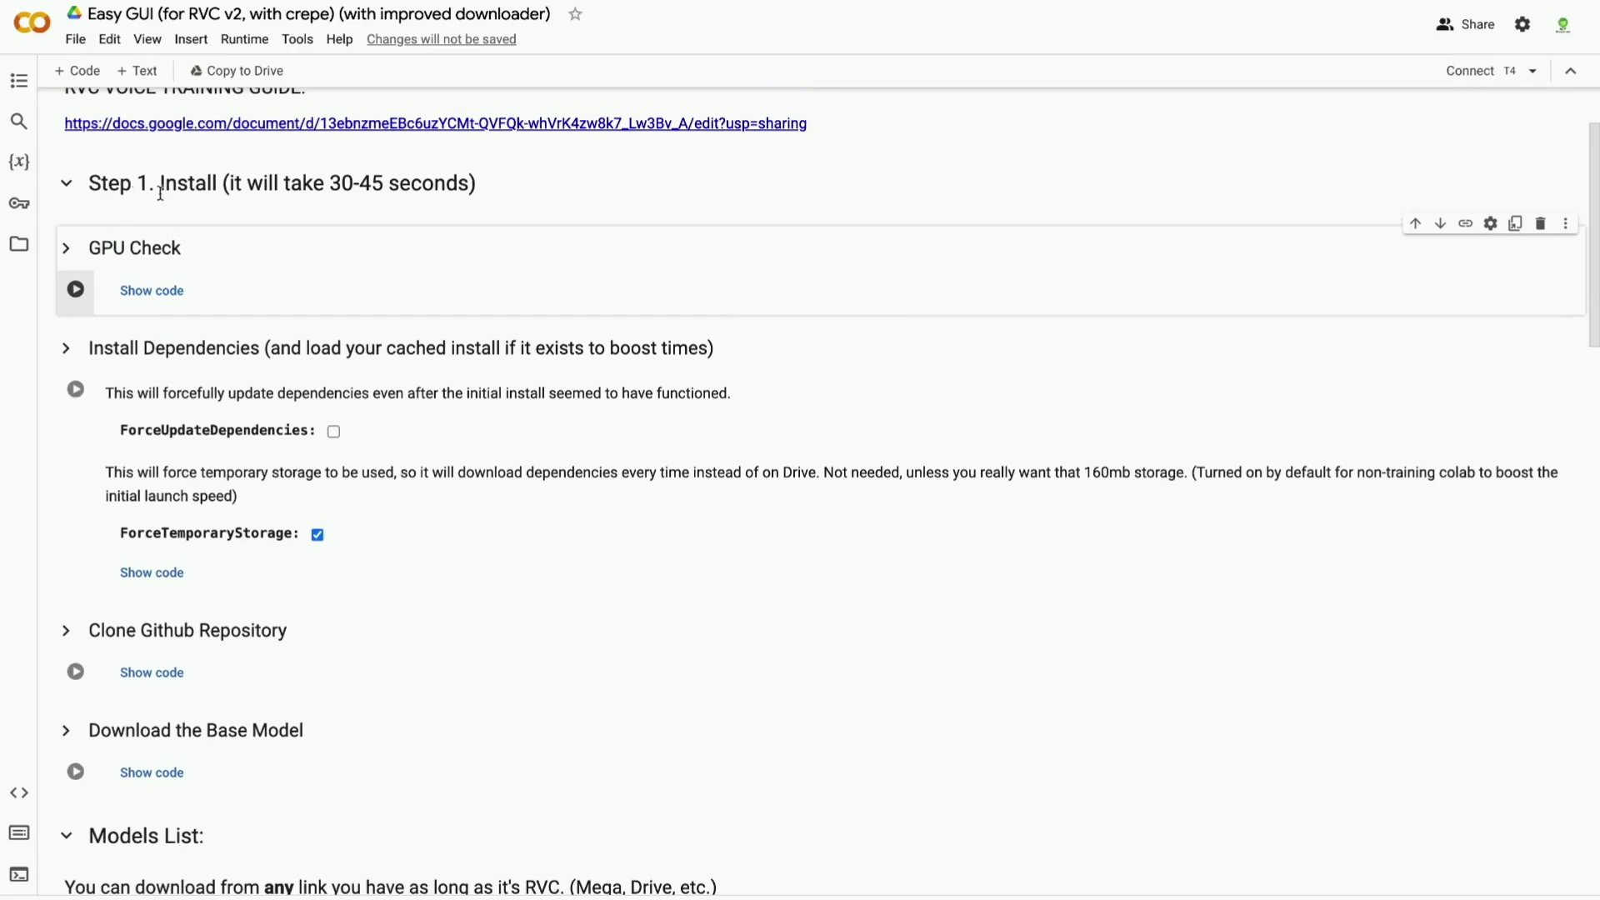
click(75, 291)
click(1056, 552)
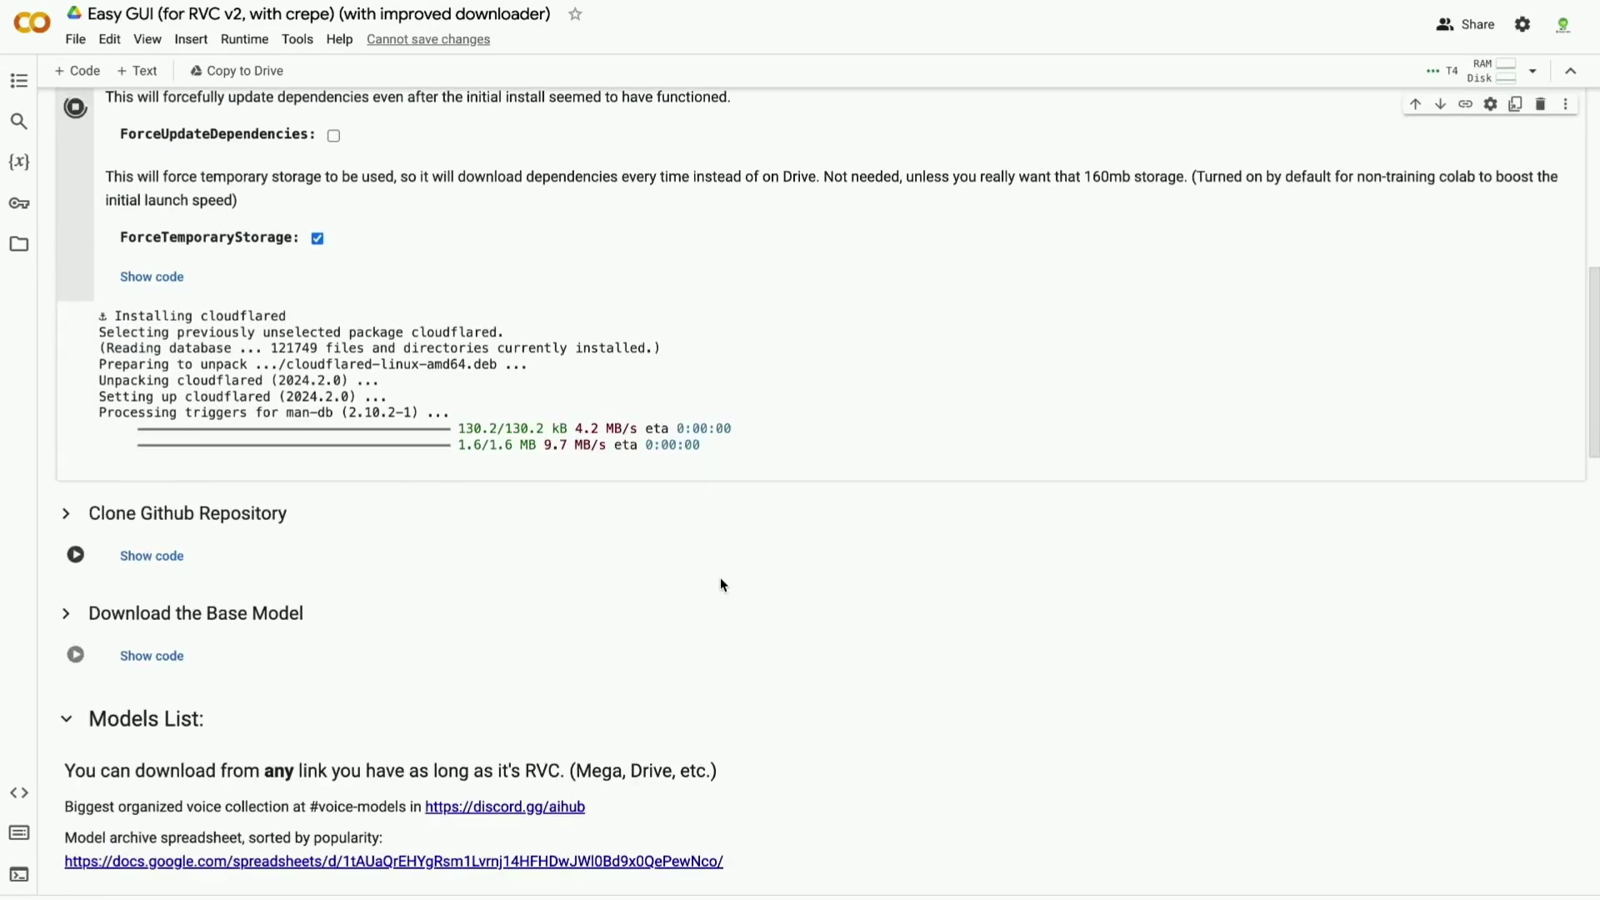
click(76, 581)
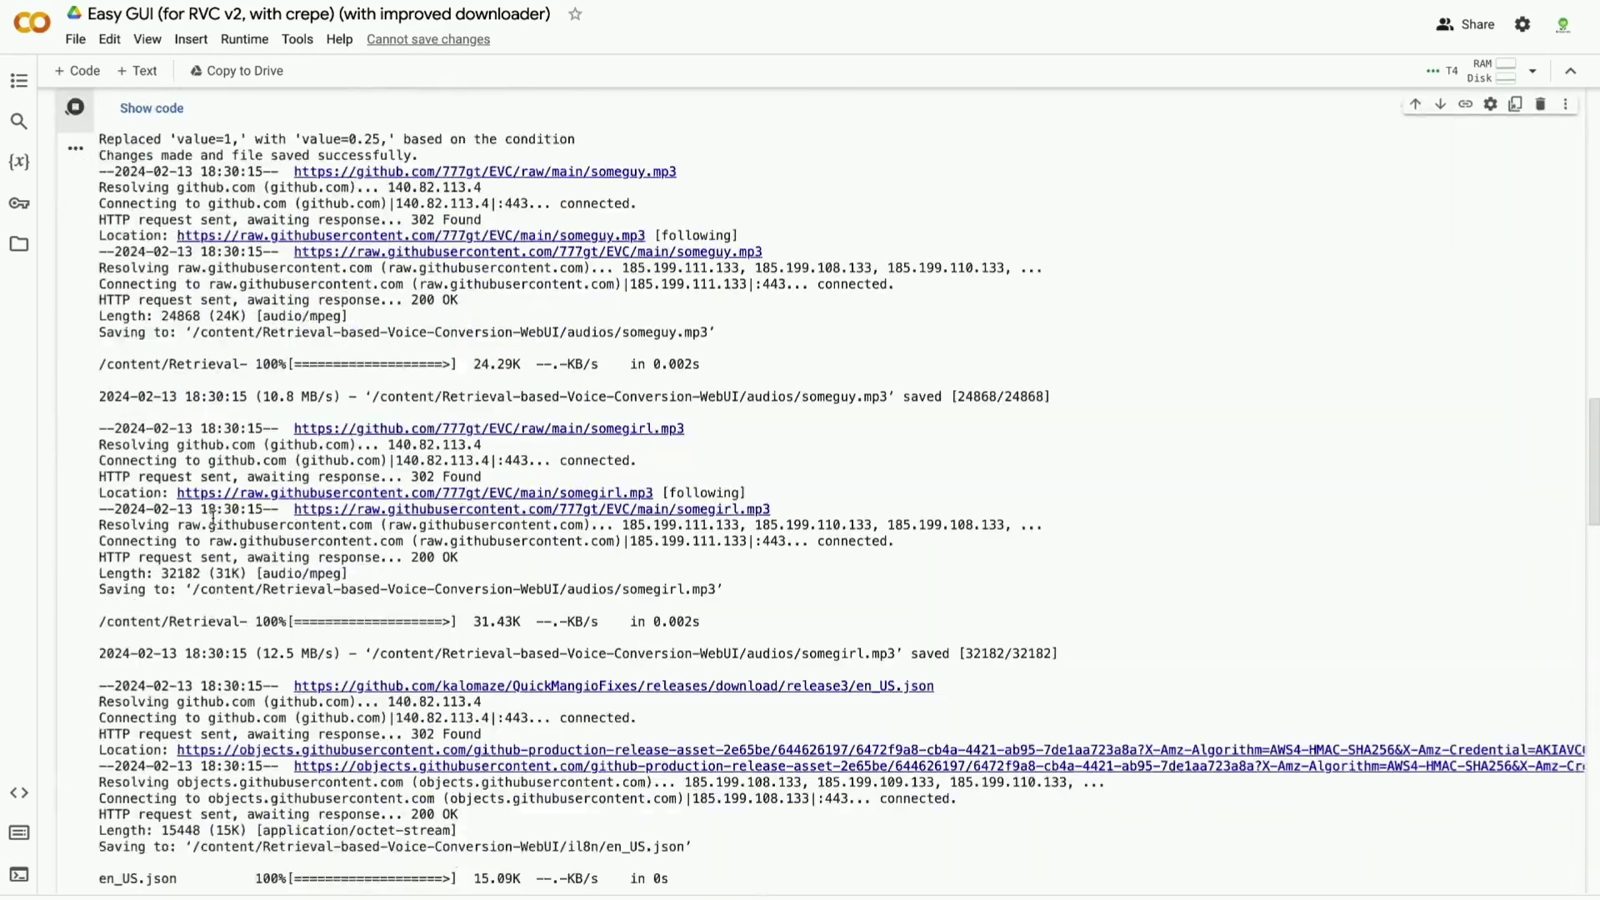
scroll(281, 474, down, 15)
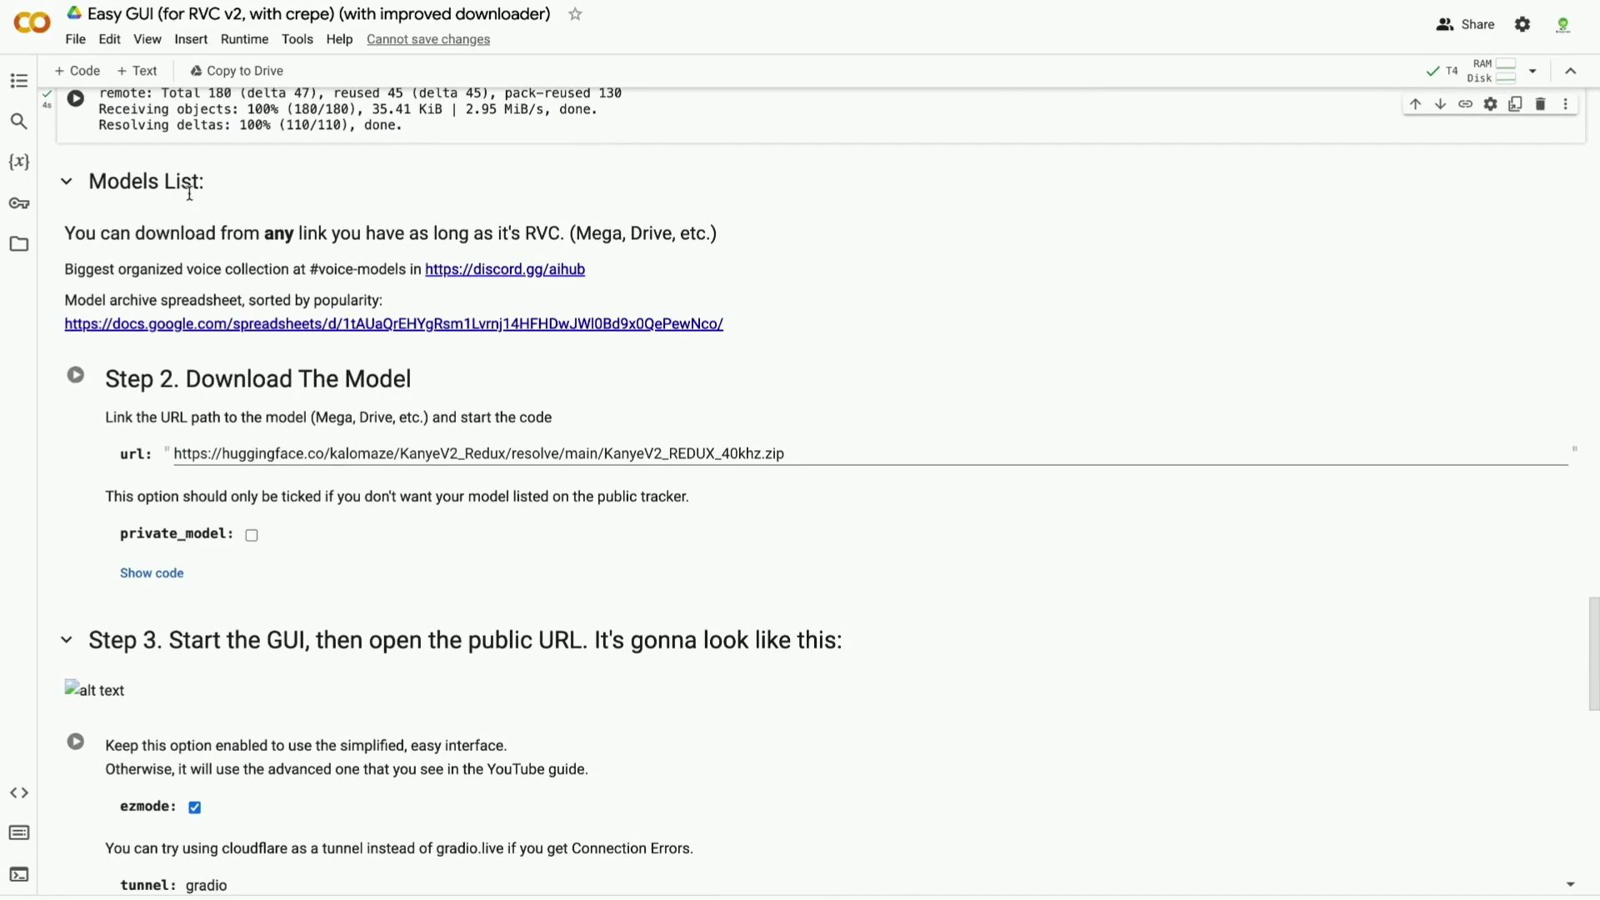
Replace the Step 2 model URL with the Ariana Grande link and run the download.
click(236, 457)
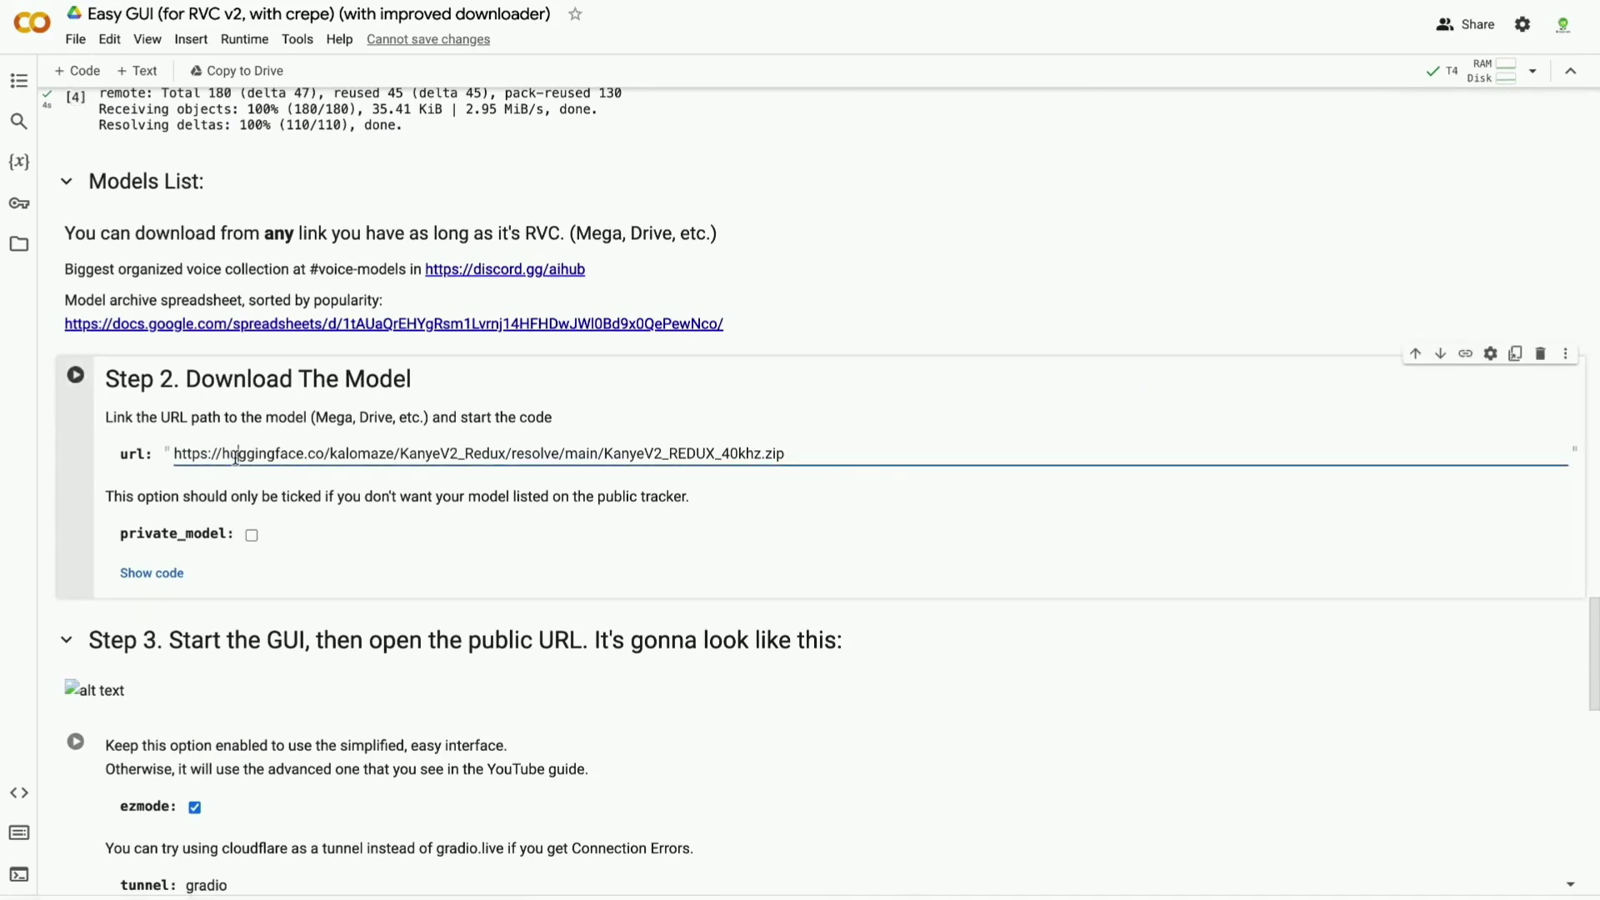
key(ctrl+a)
key(BackSpace)
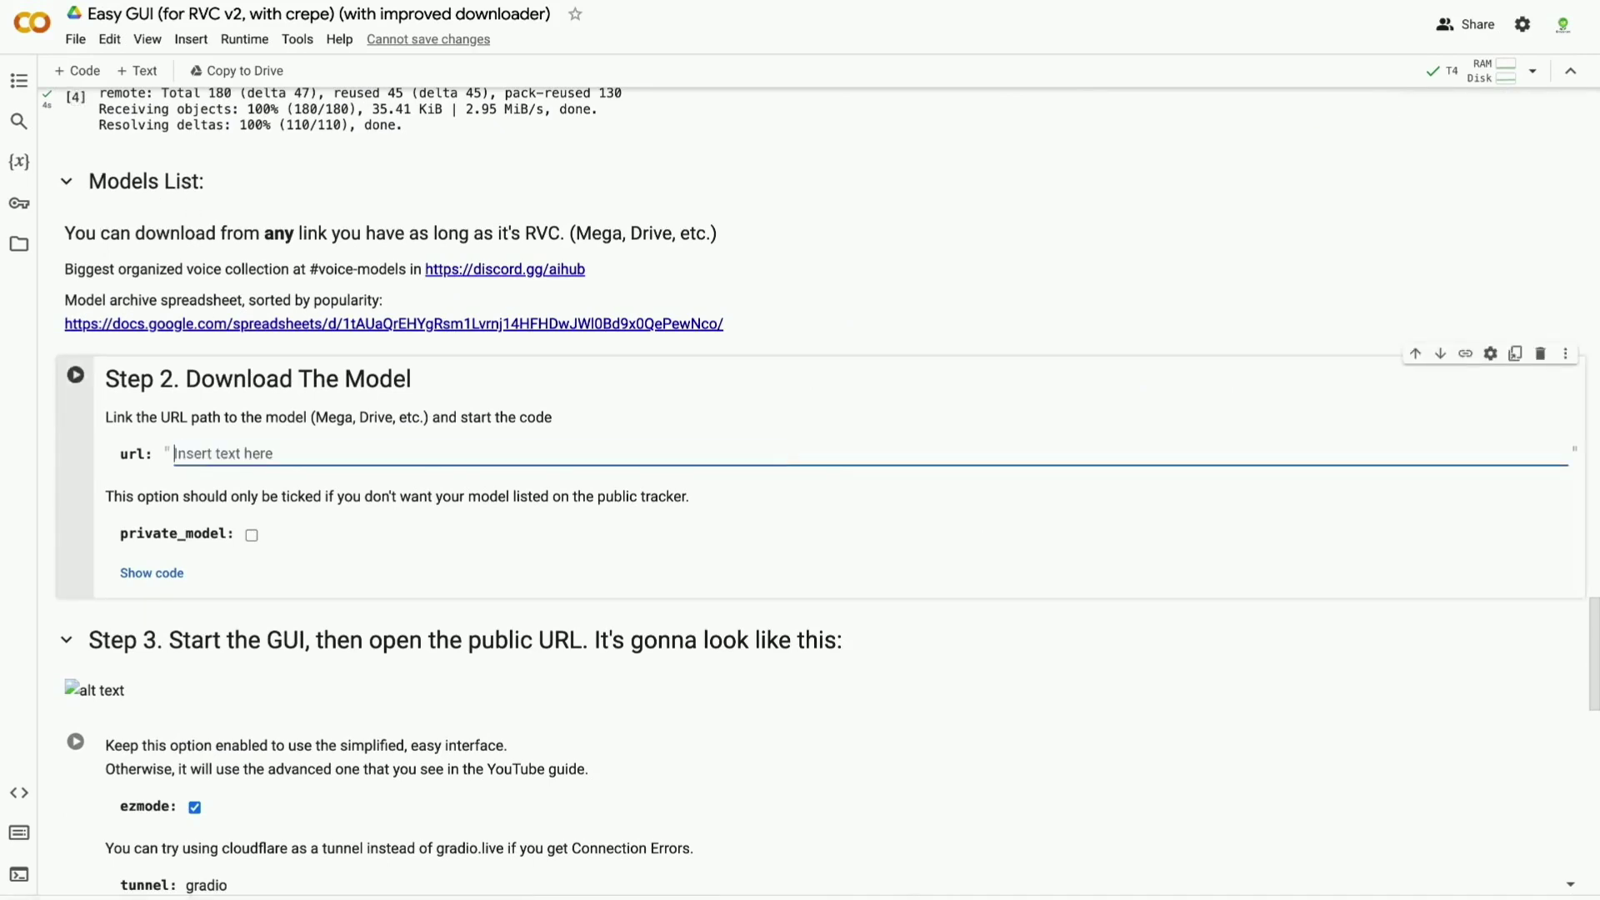
key(ctrl+v)
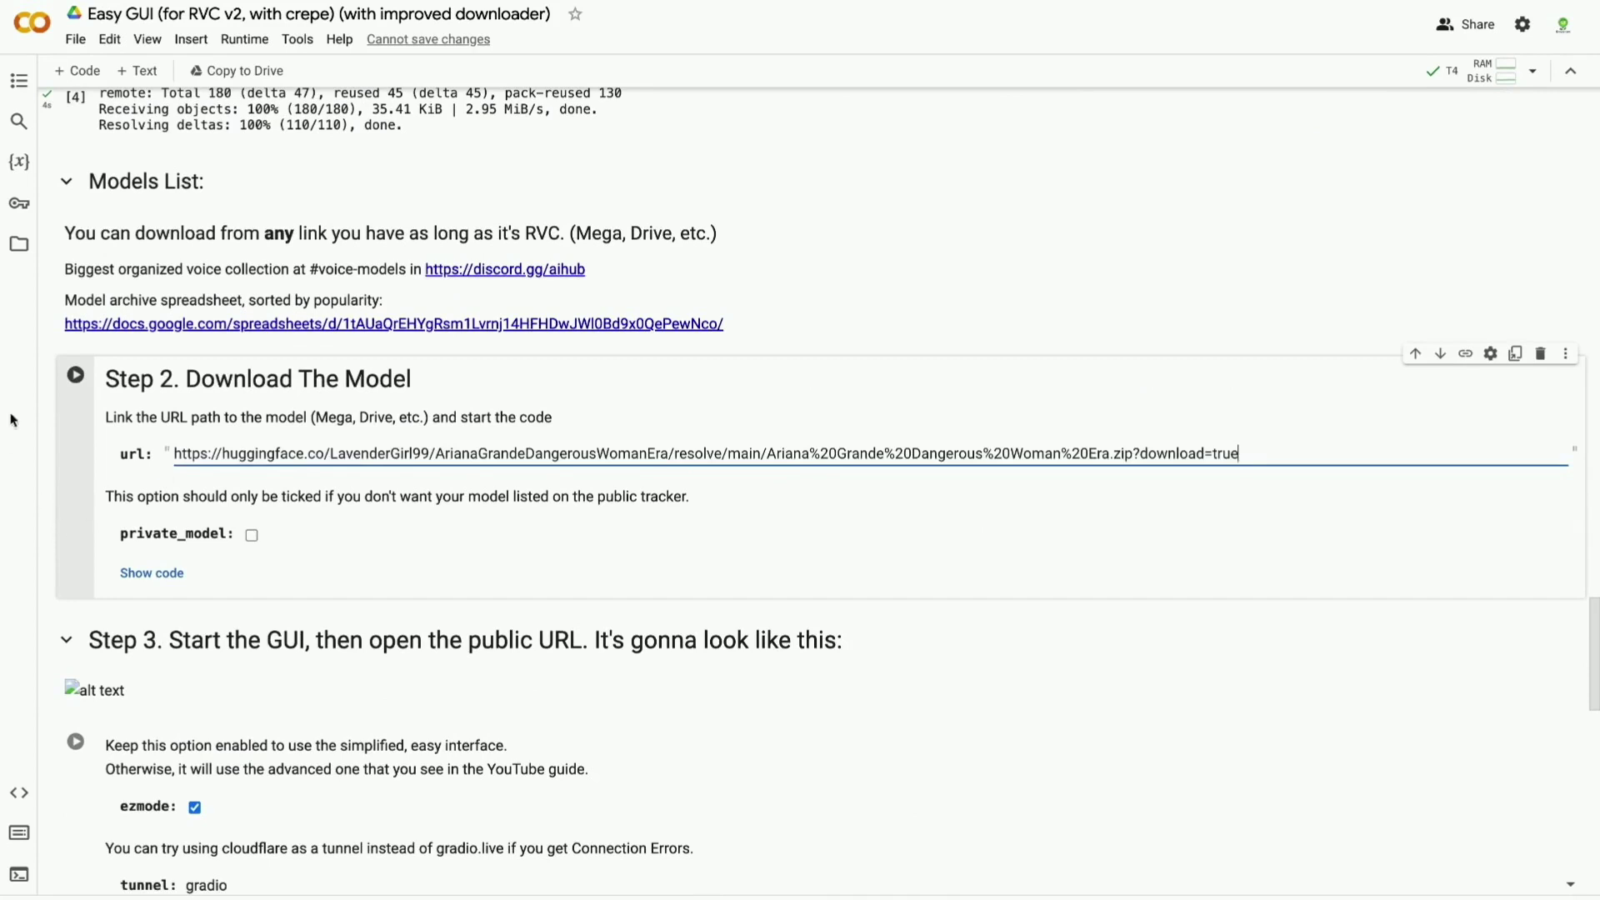
click(75, 375)
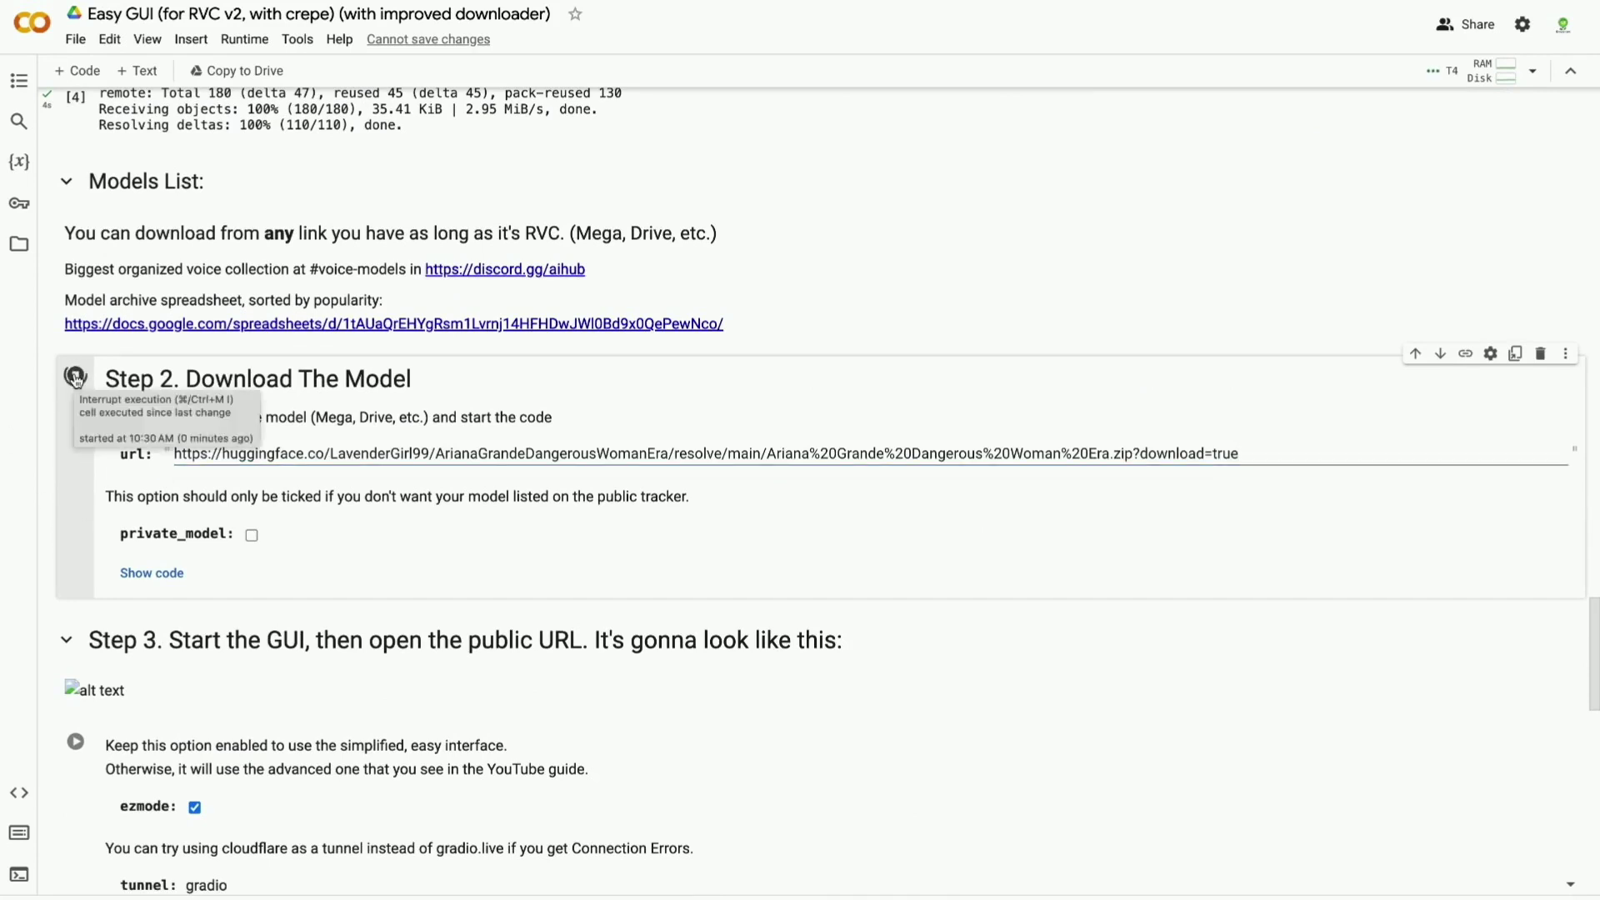
Run Step 3 to launch the Easy GUI and open its gradio.live public URL.
scroll(145, 374, down, 3)
scroll(146, 375, down, 2)
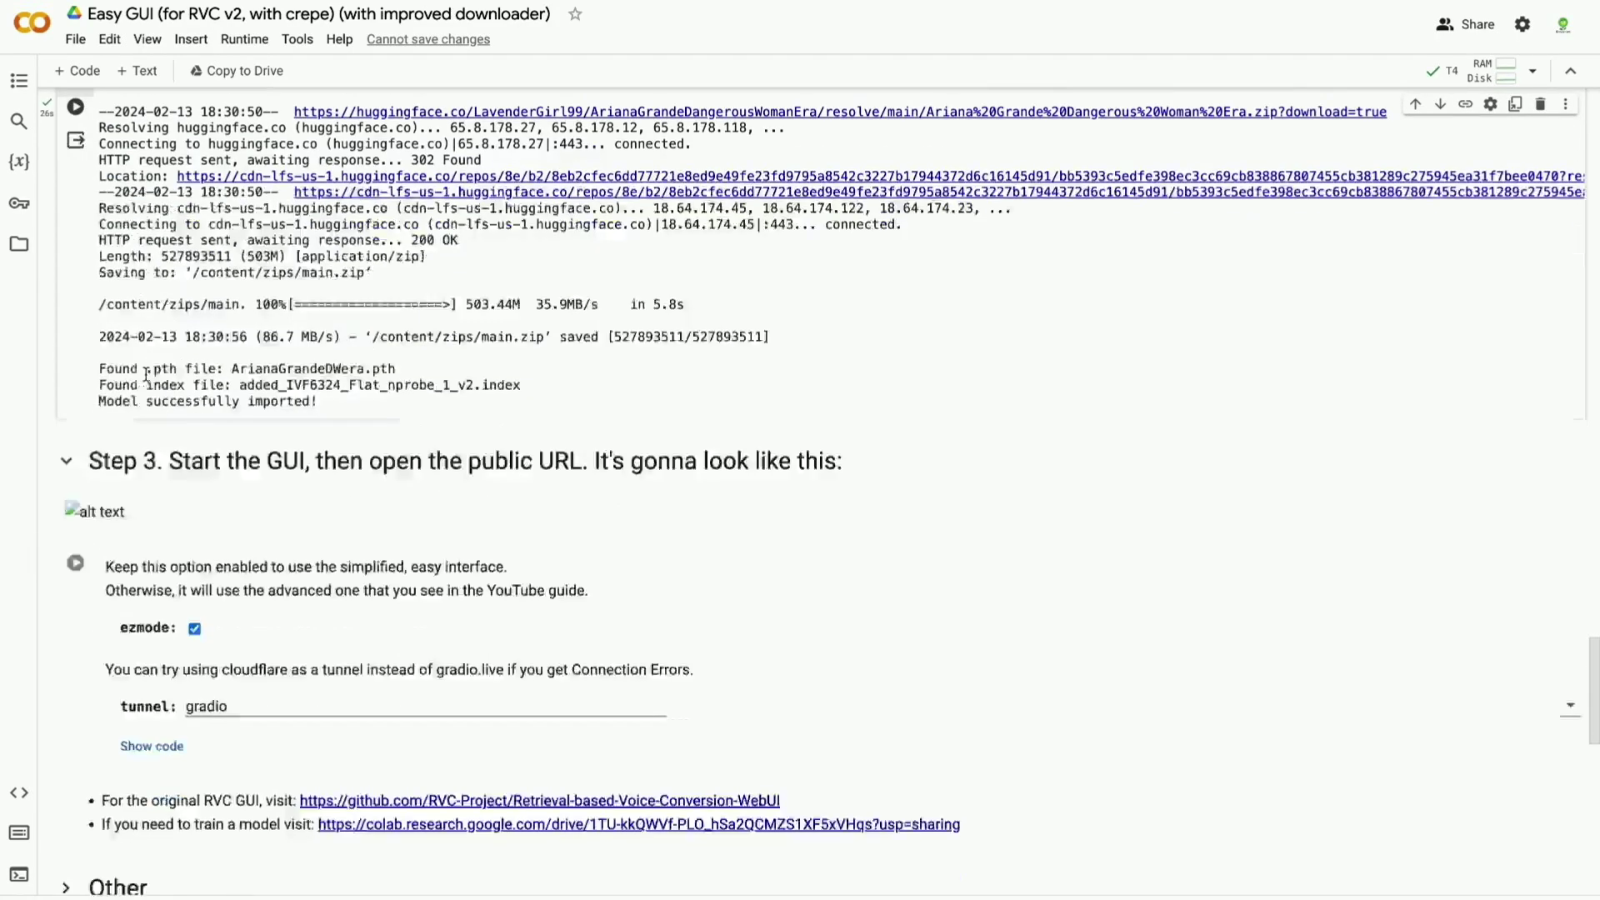
click(75, 567)
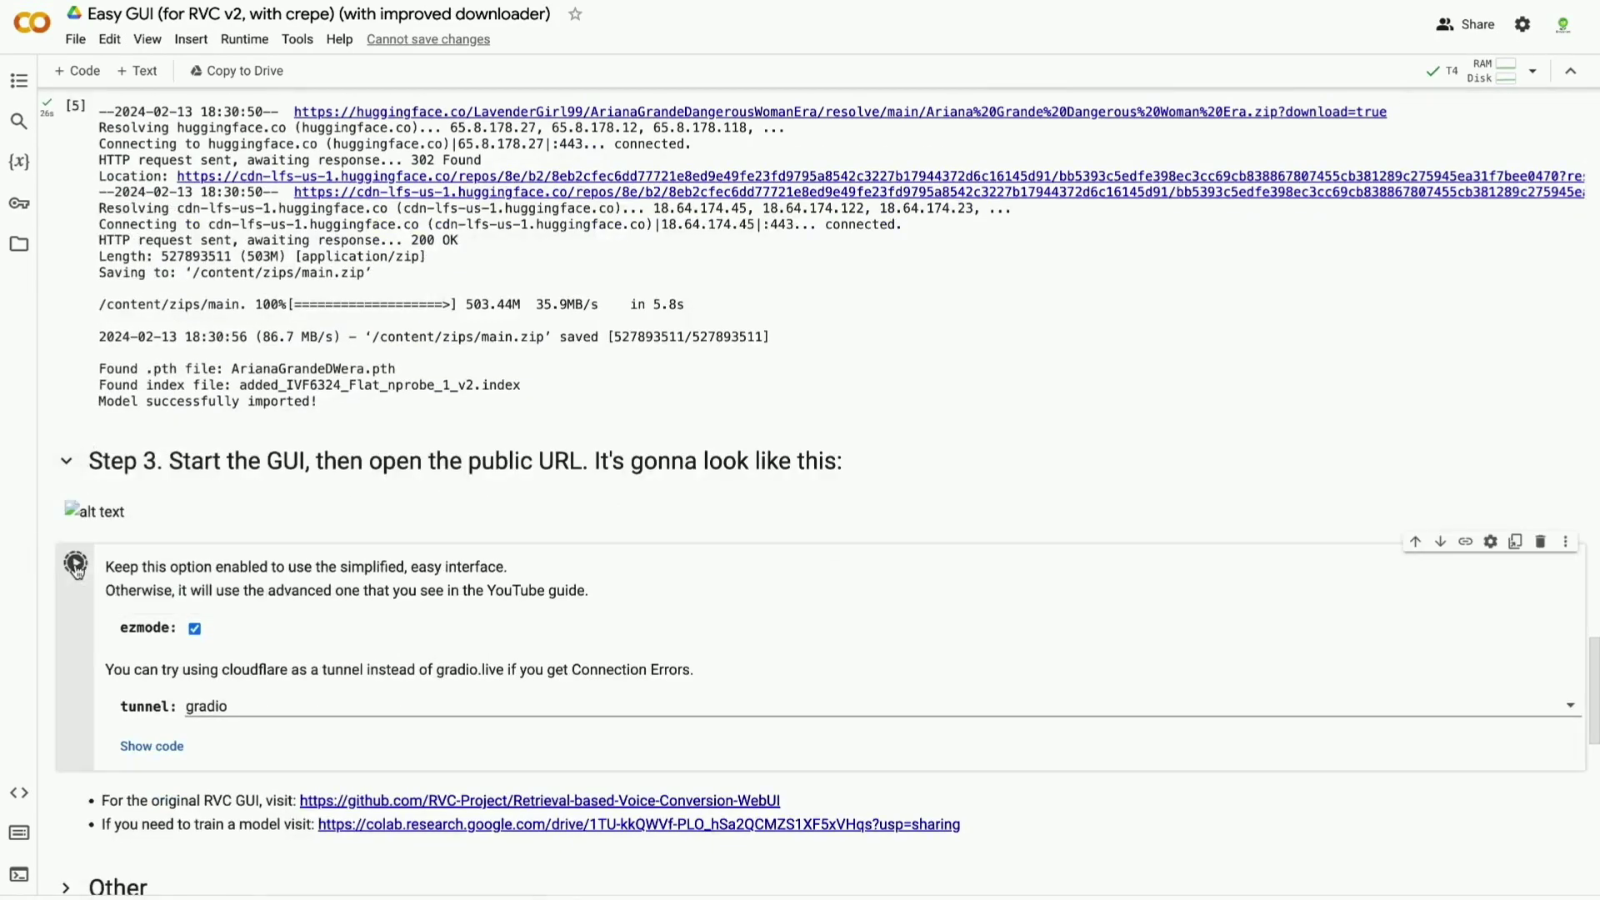
scroll(76, 567, down, 4)
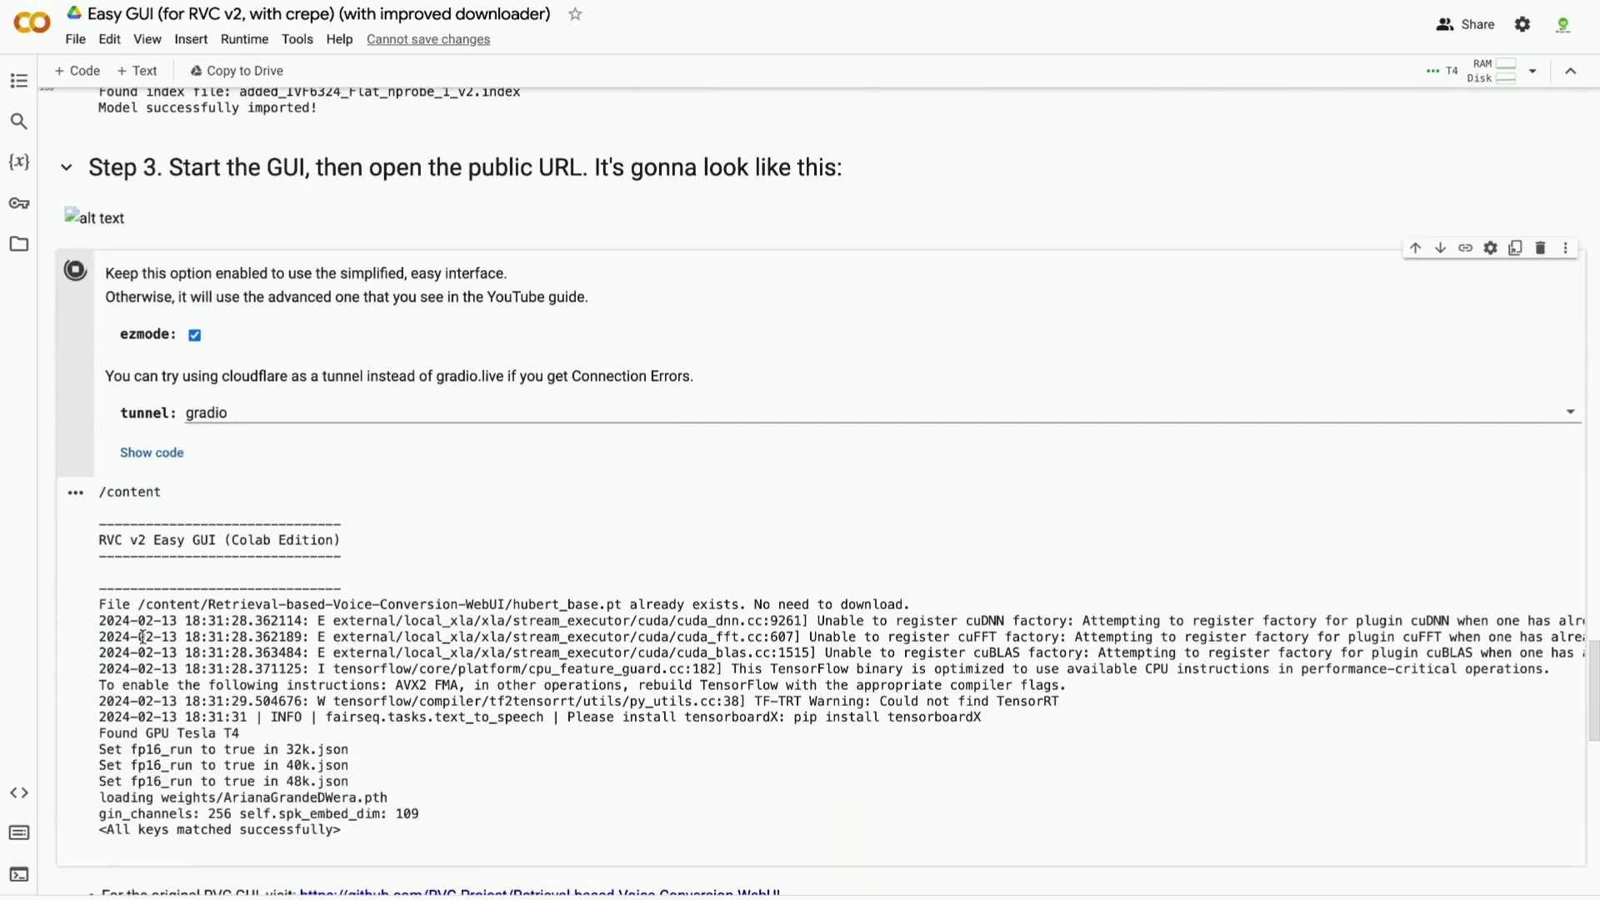
scroll(108, 604, down, 2)
scroll(142, 636, down, 1)
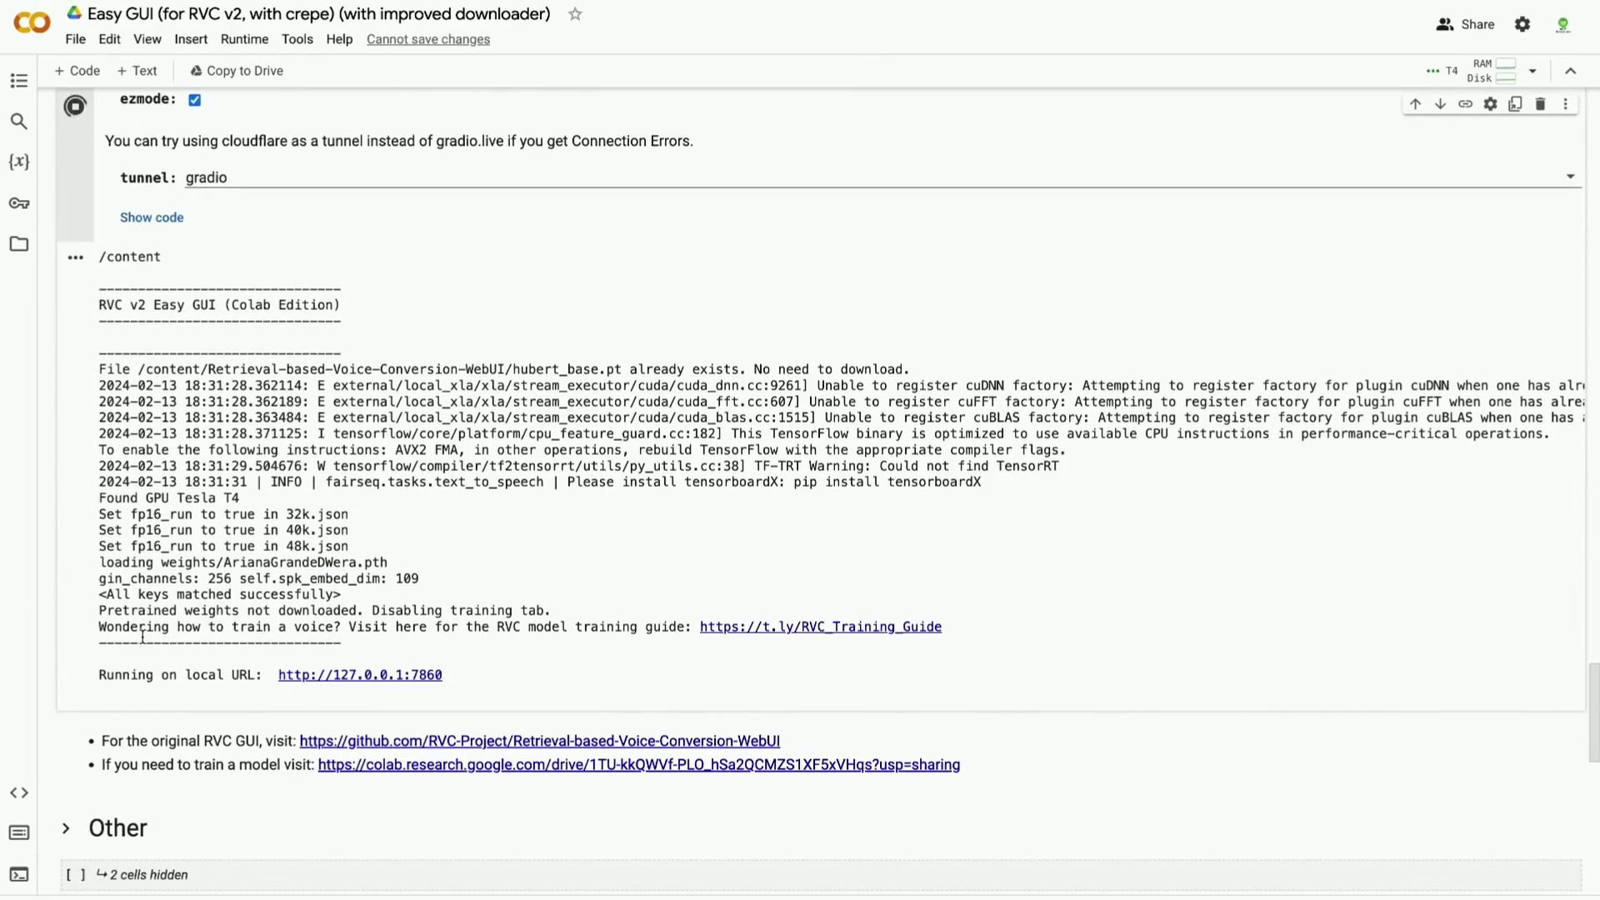
drag(102, 690, 263, 690)
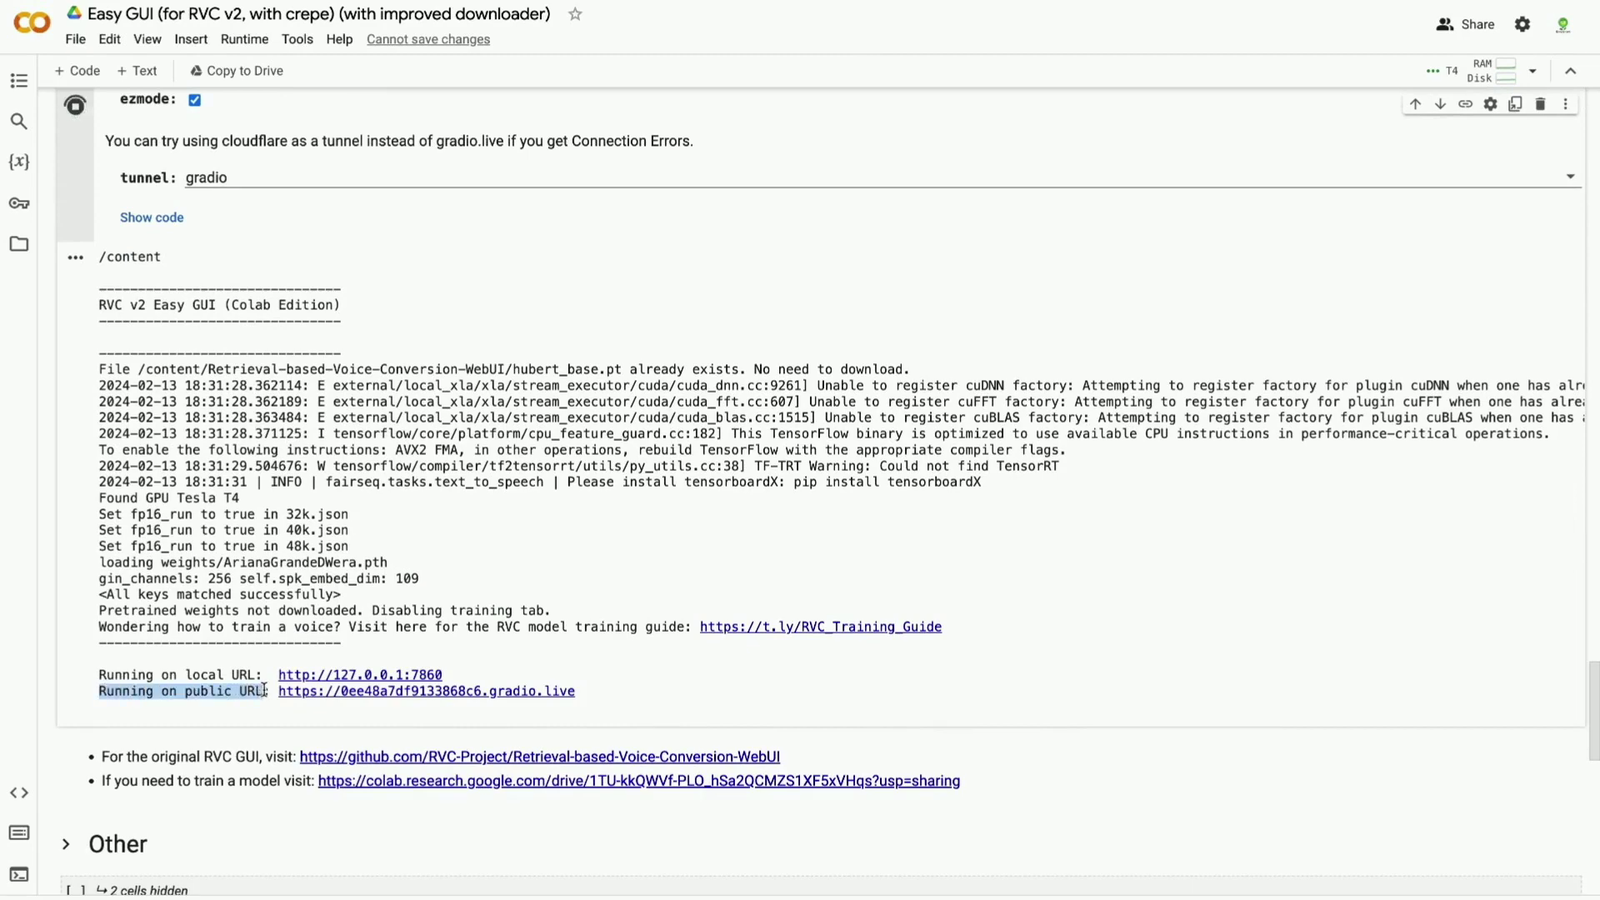
click(357, 695)
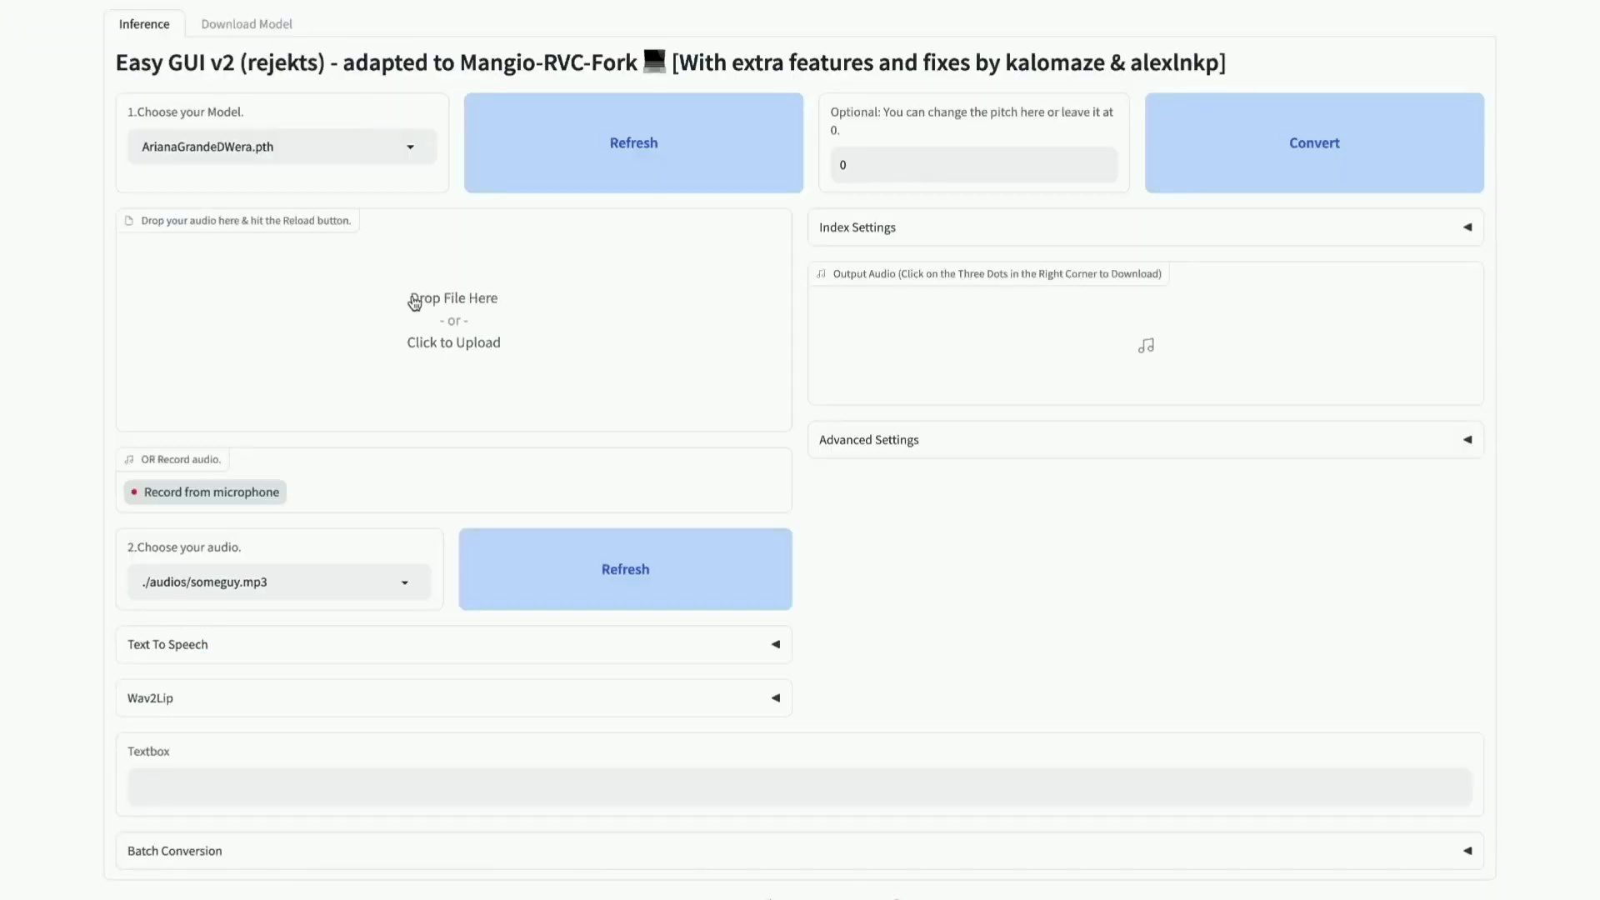
Upload like.wav, previewing it first, and convert it with the ArianaGrandeDWera model.
click(424, 309)
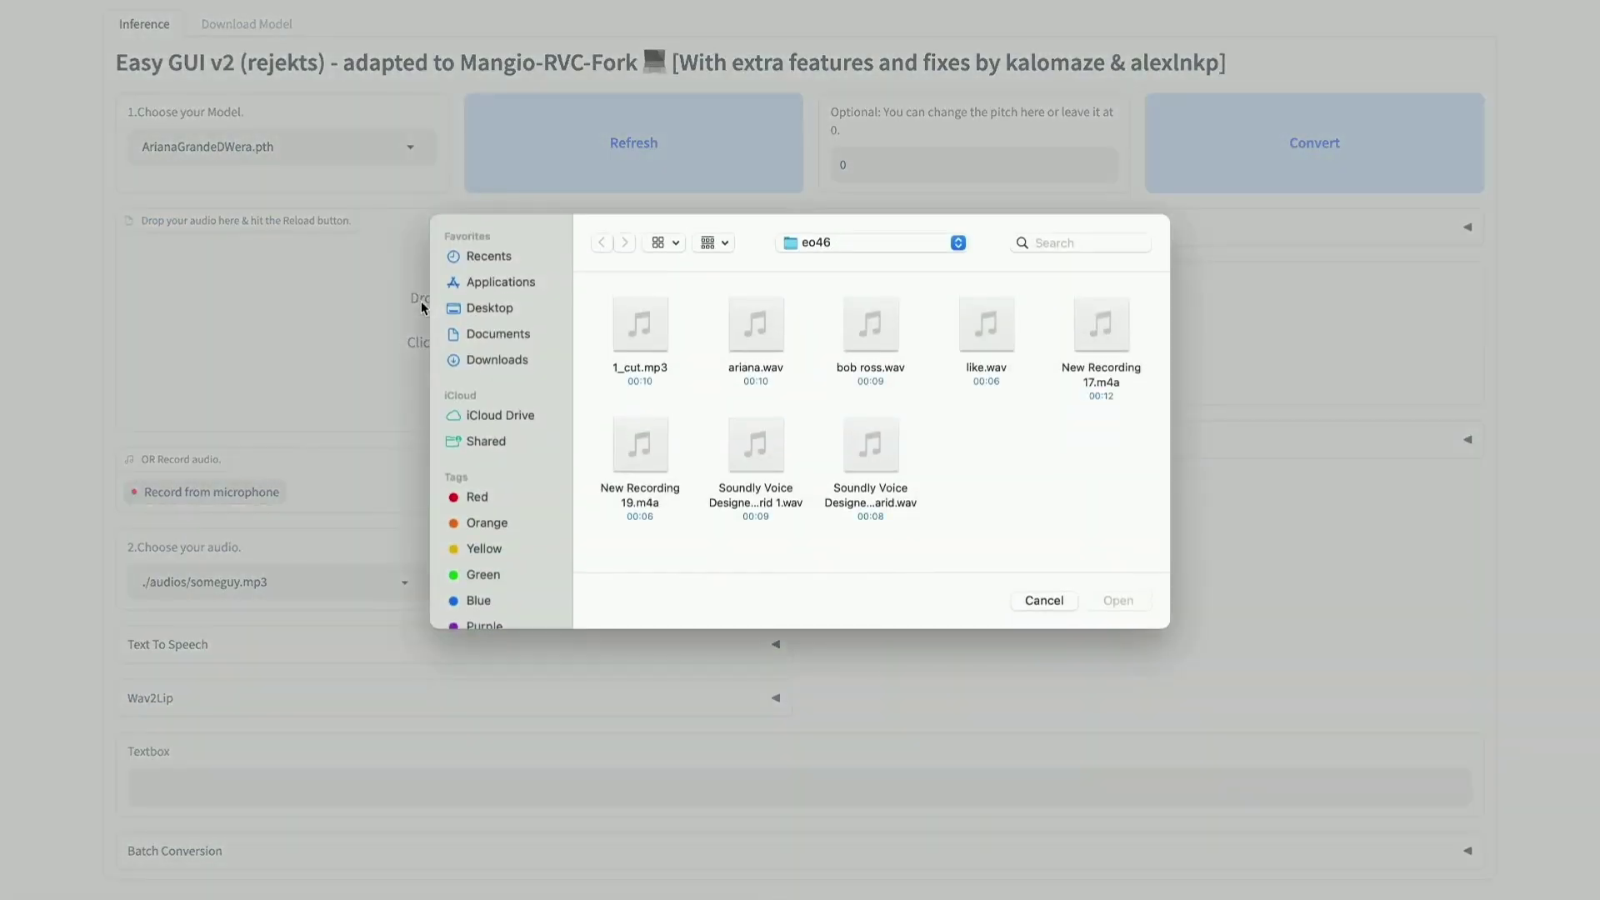
mouse_move(762, 439)
click(964, 335)
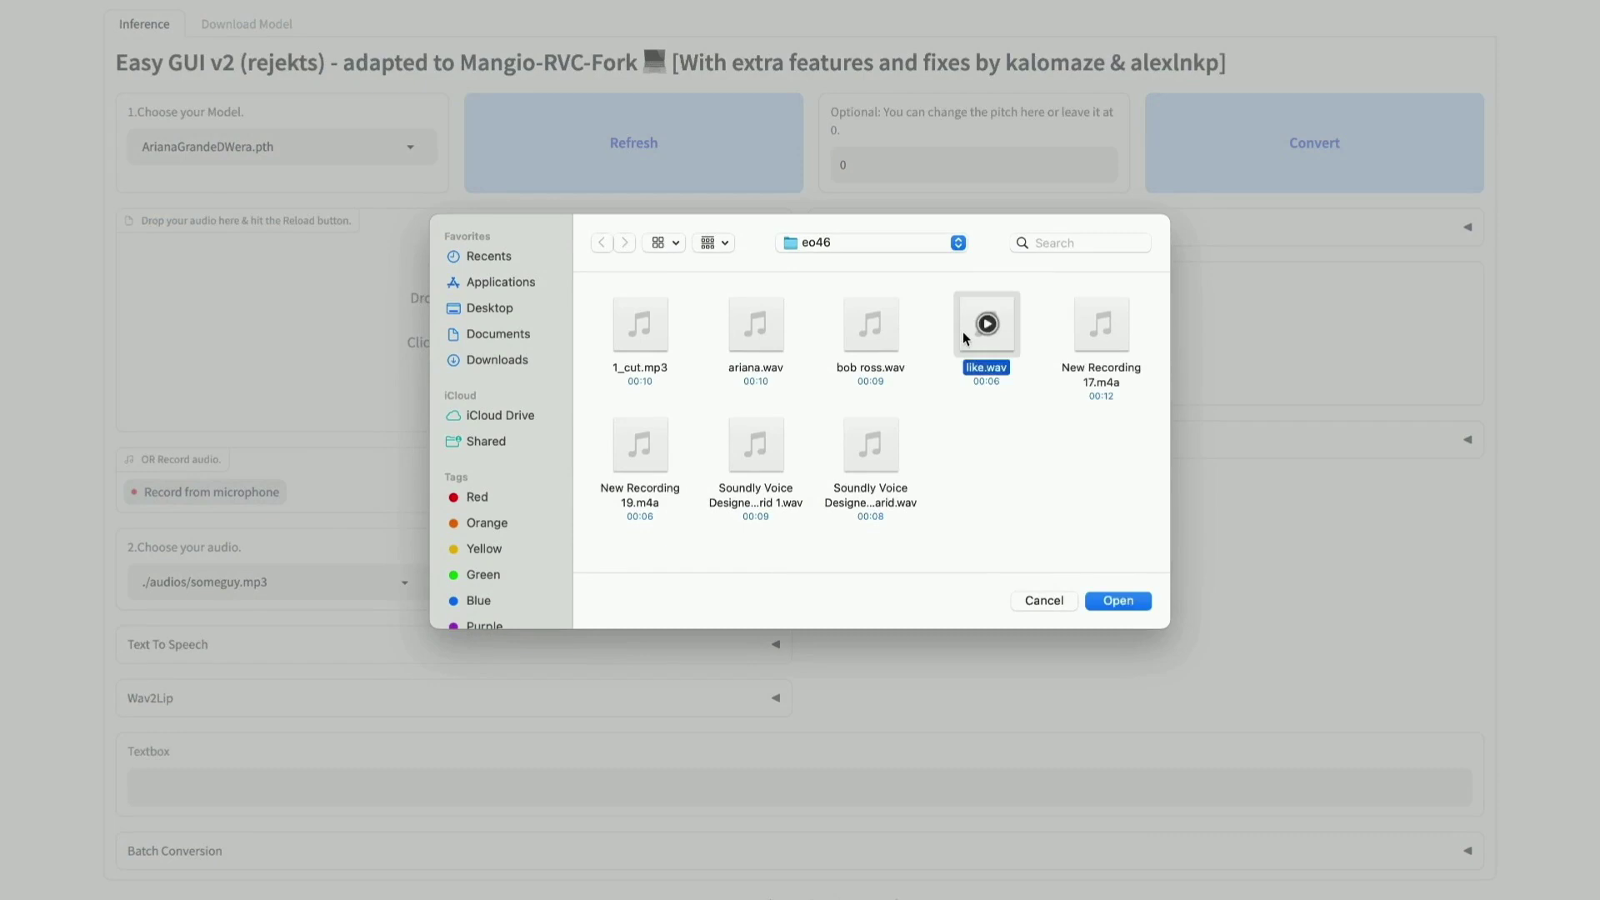
key(space)
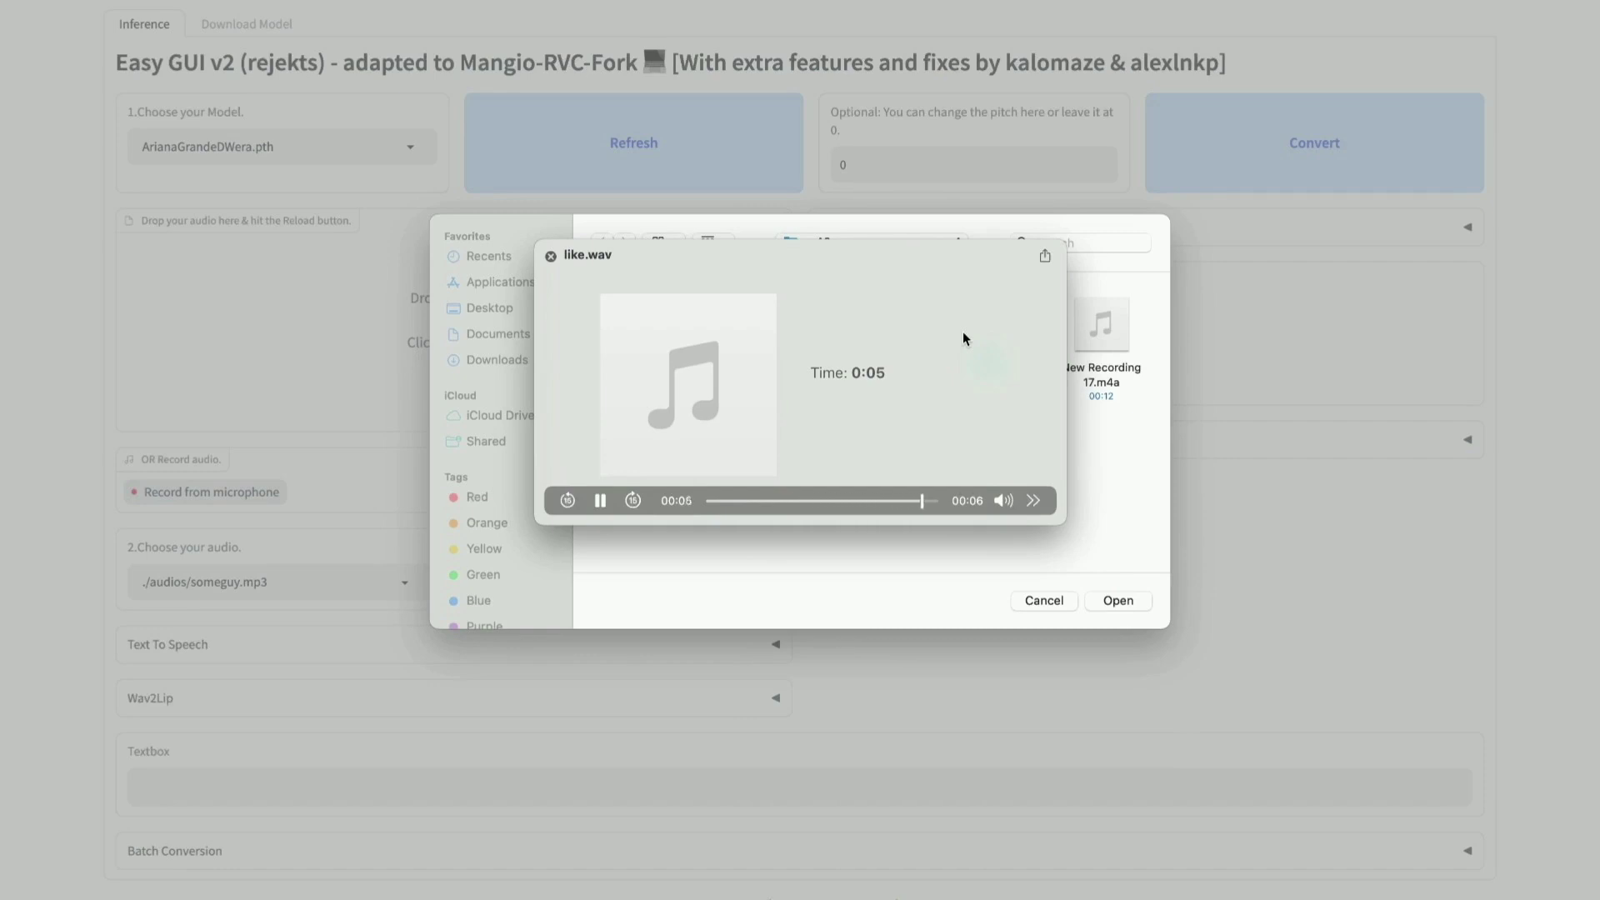
key(space)
click(1107, 609)
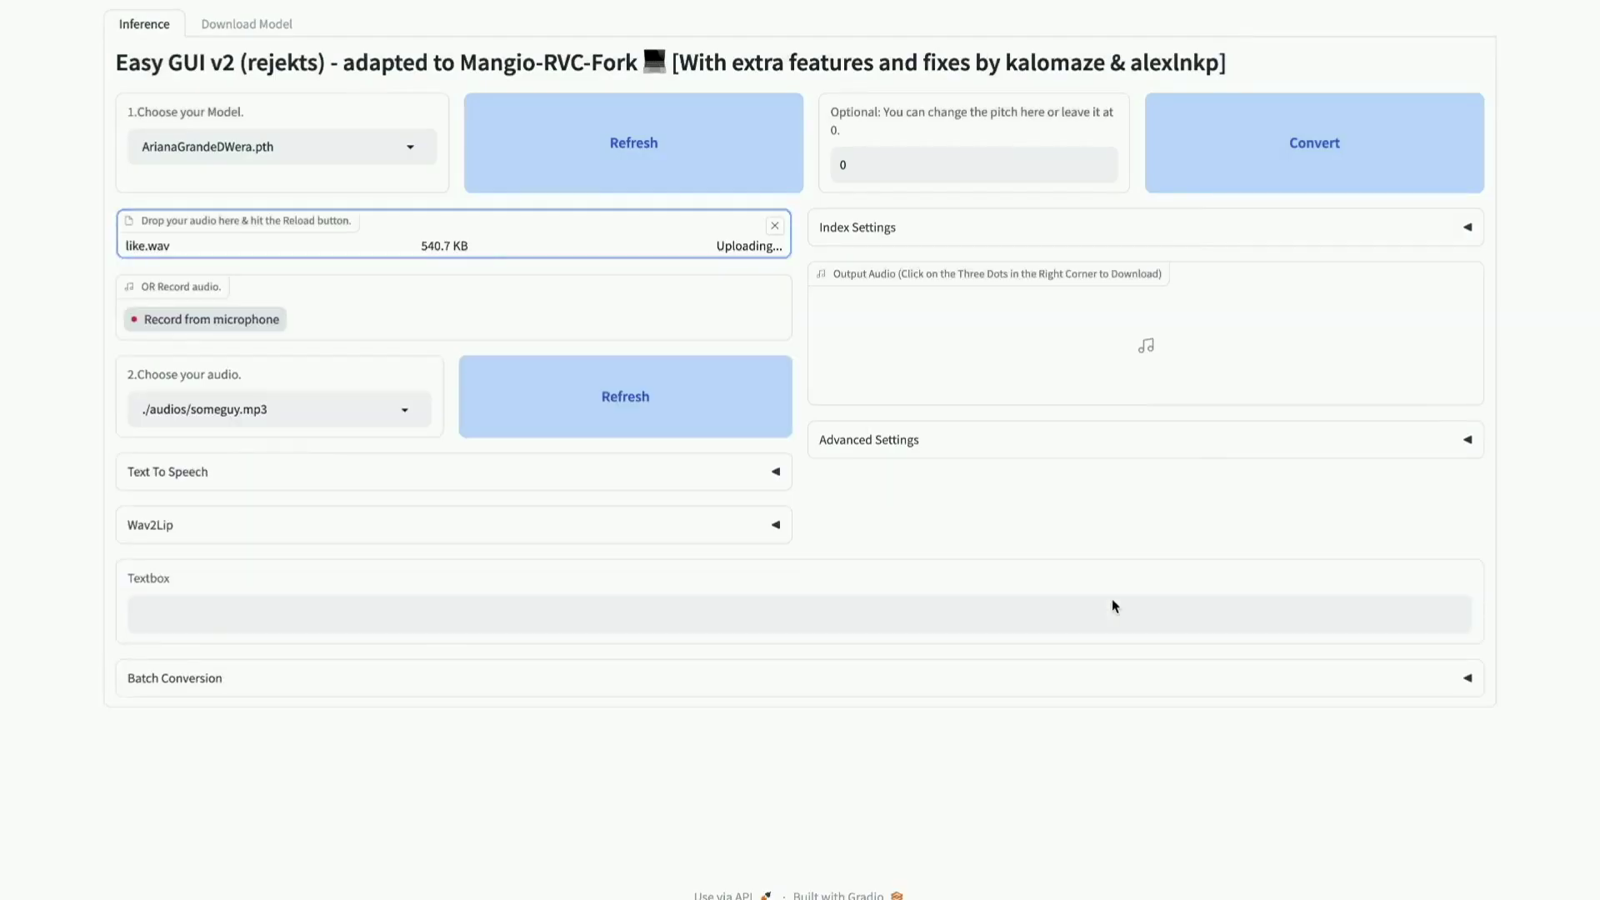
click(1292, 173)
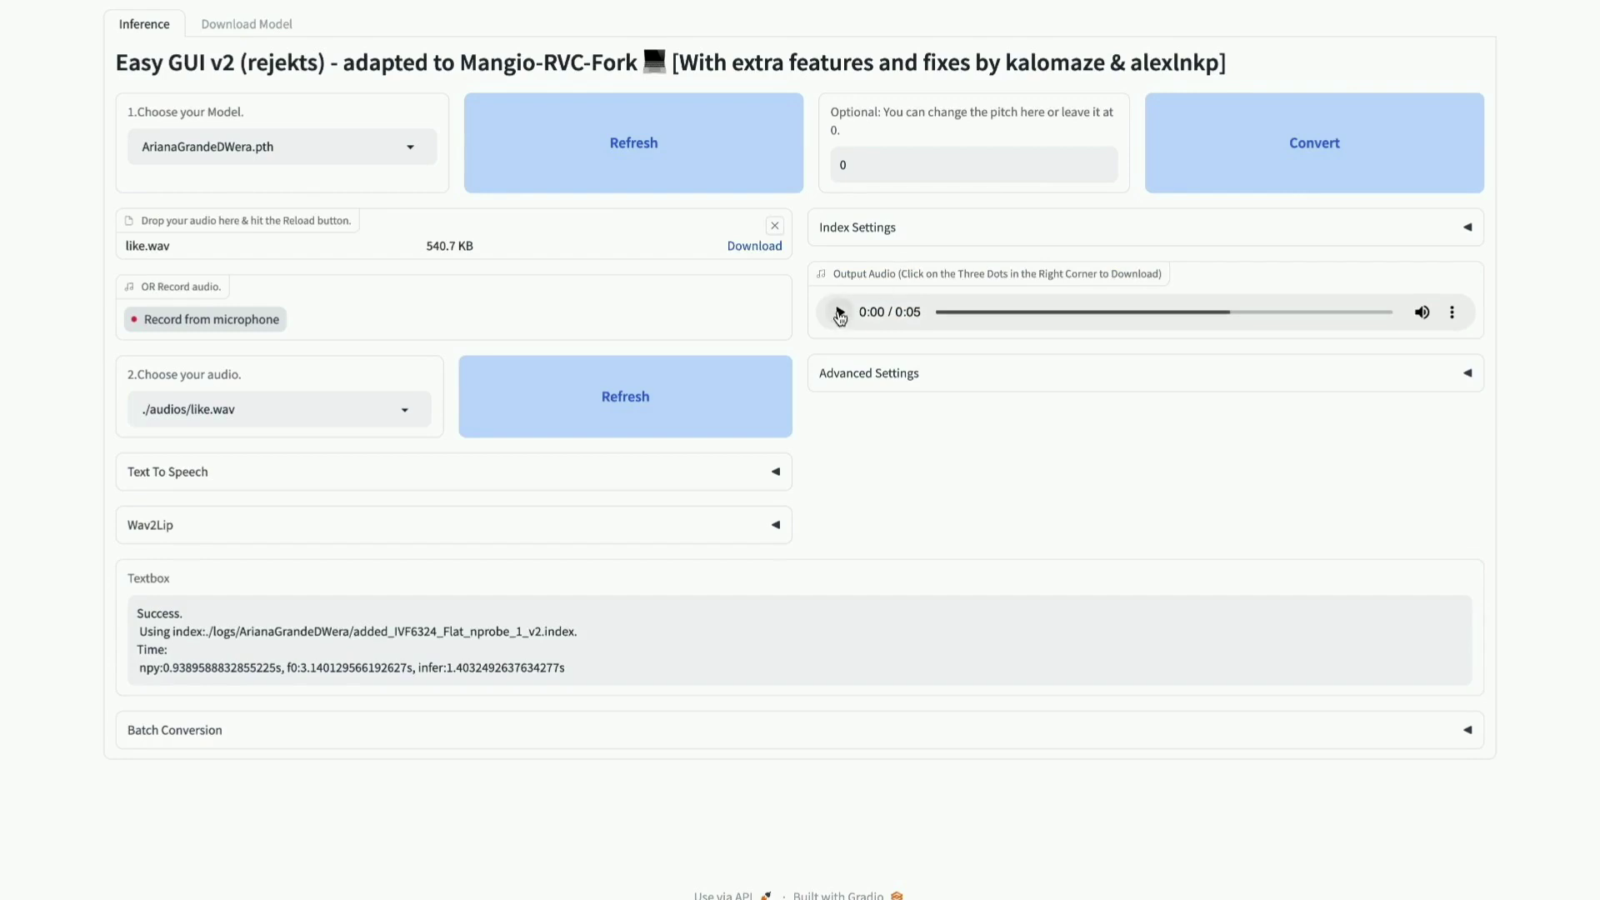
Play the converted Ariana clip to the end, then clear the pitch value.
click(840, 313)
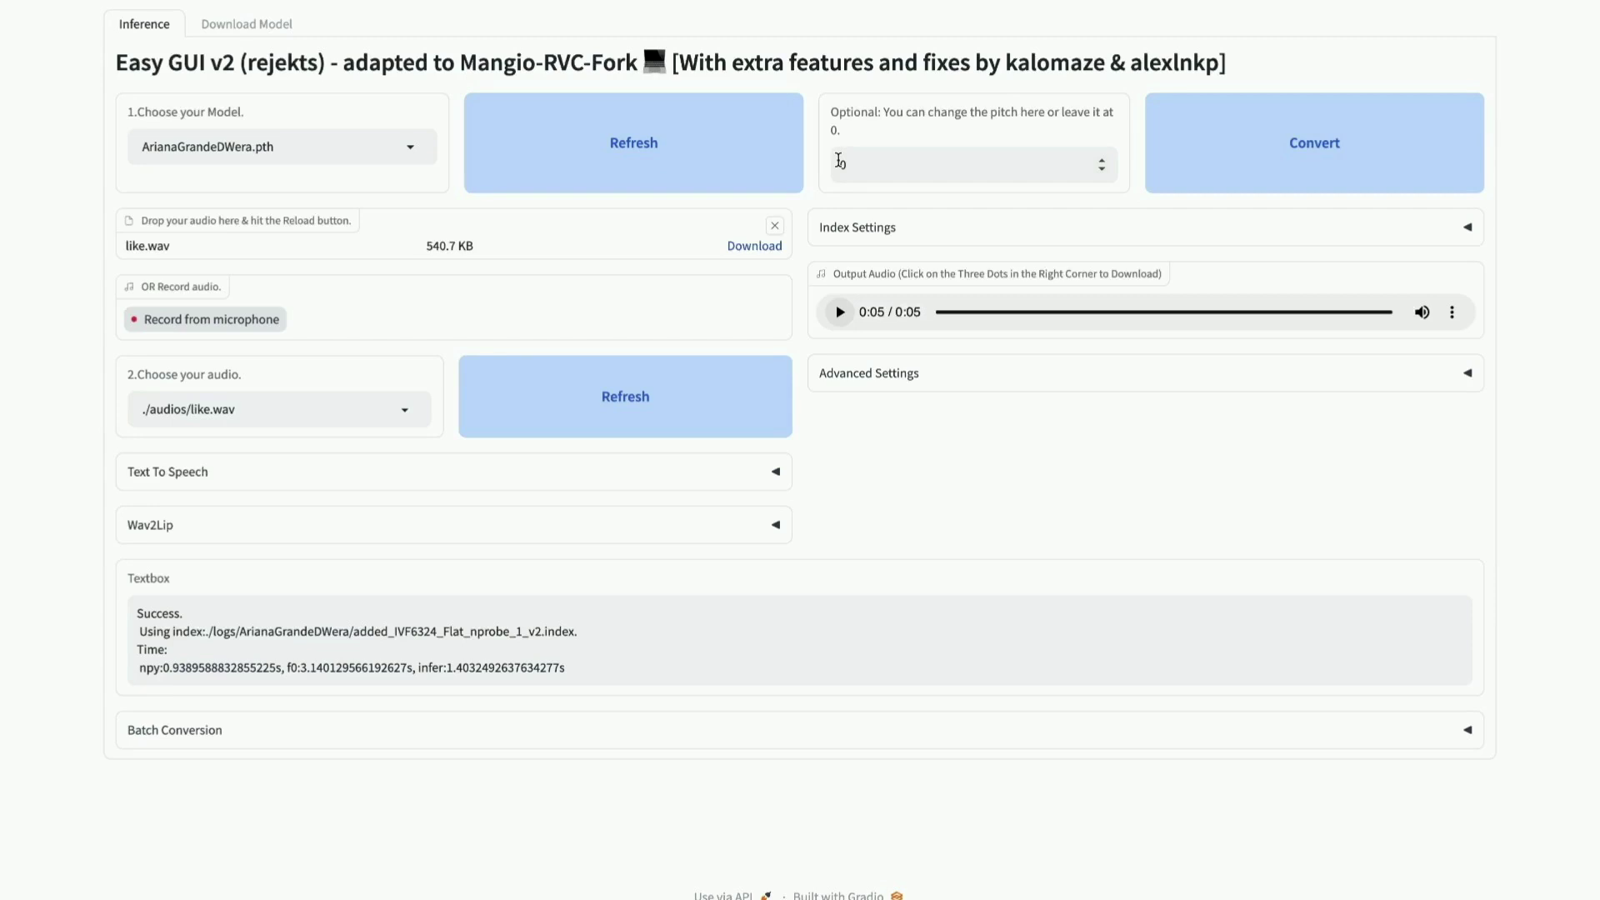
key(BackSpace)
Set pitch to 6, reconvert like.wav and play the new output.
text(6)
click(1197, 142)
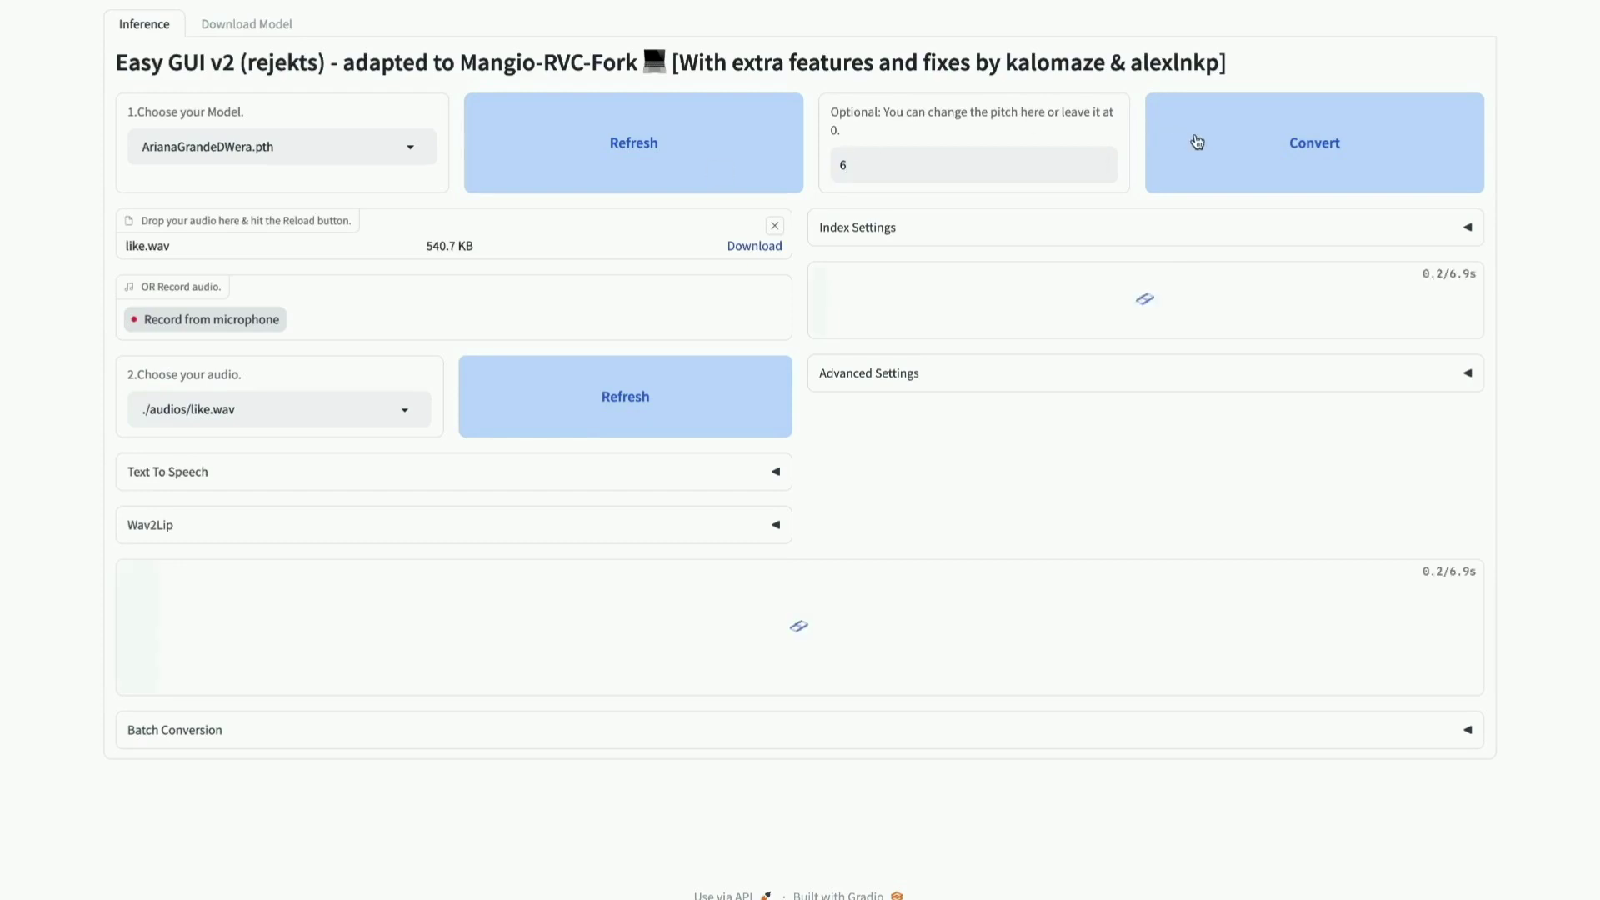
click(838, 314)
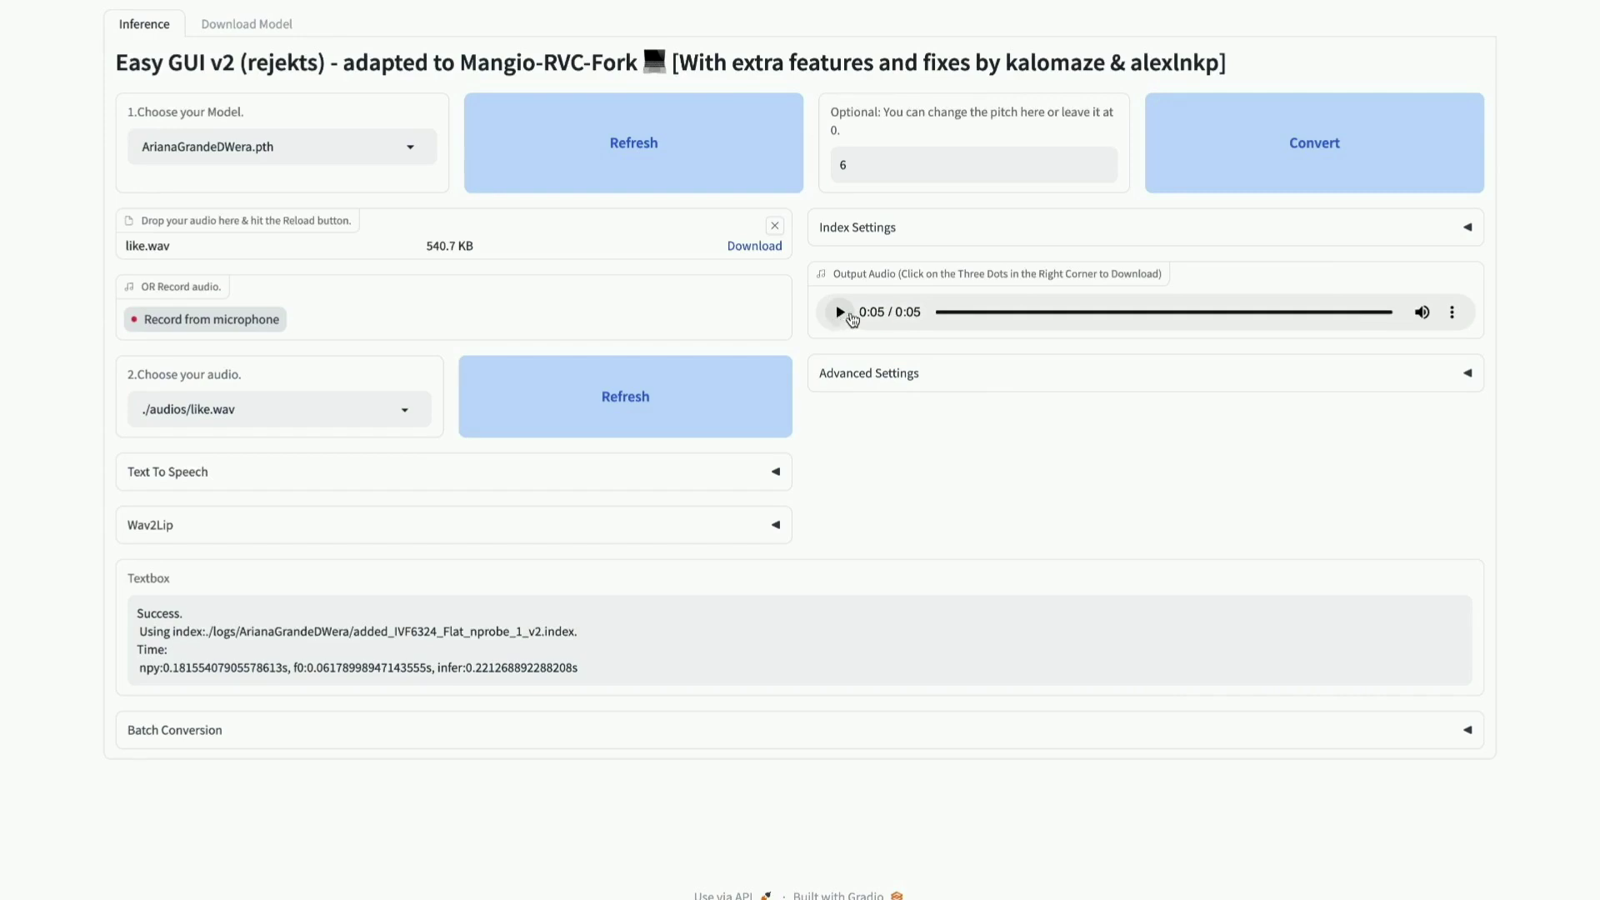
Download the pitch-6 output clip as audio (2).wav.
click(1451, 311)
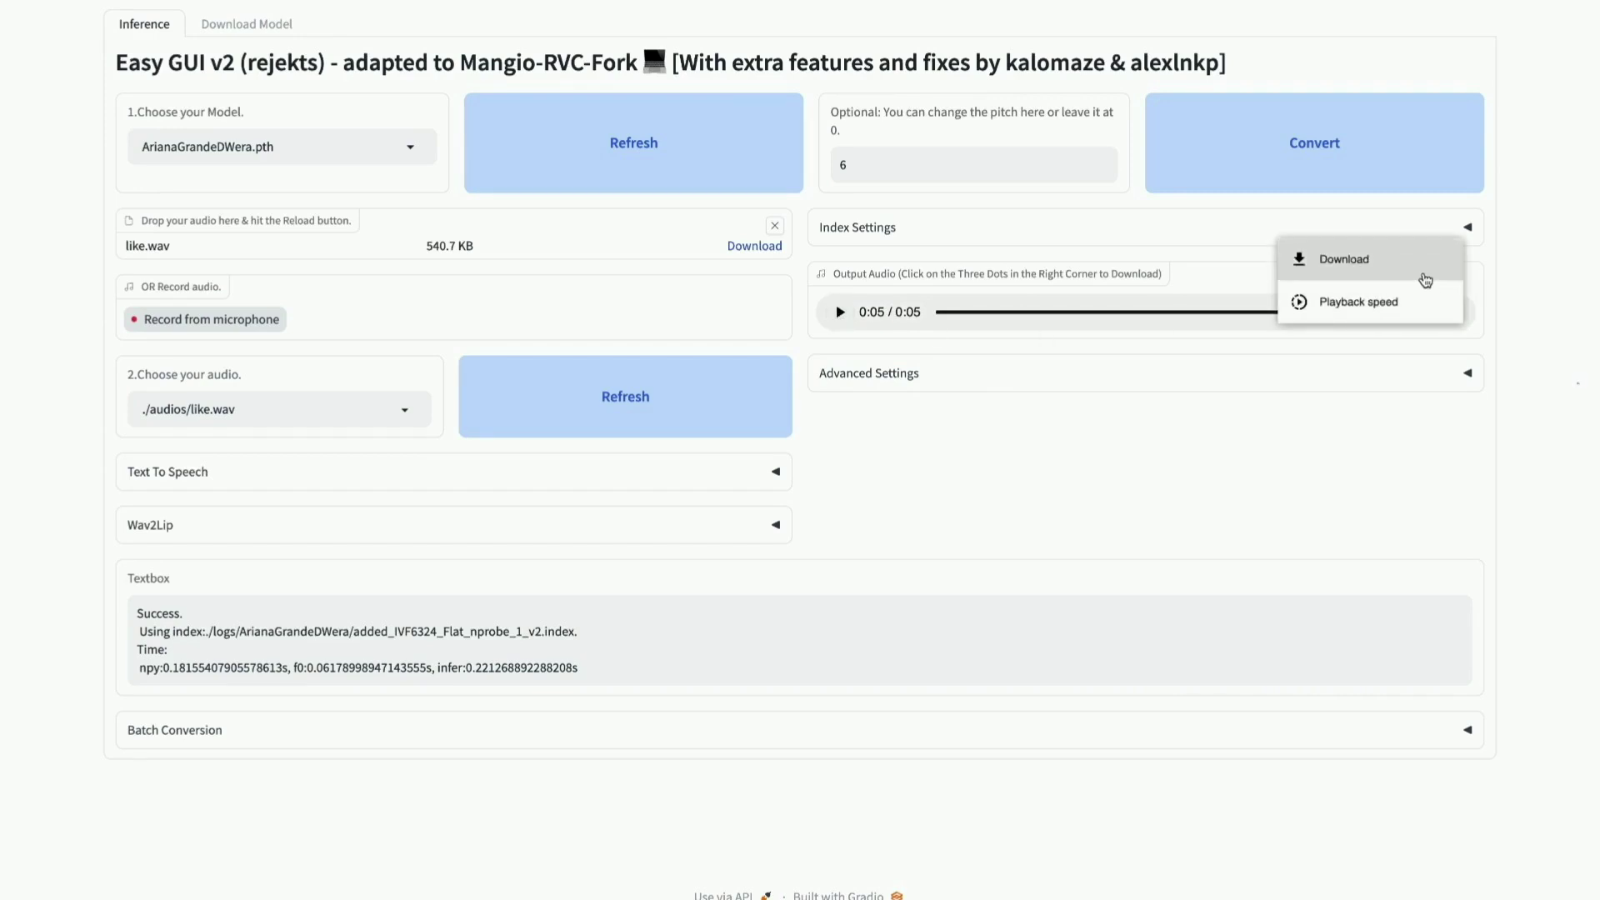
click(1425, 280)
click(937, 473)
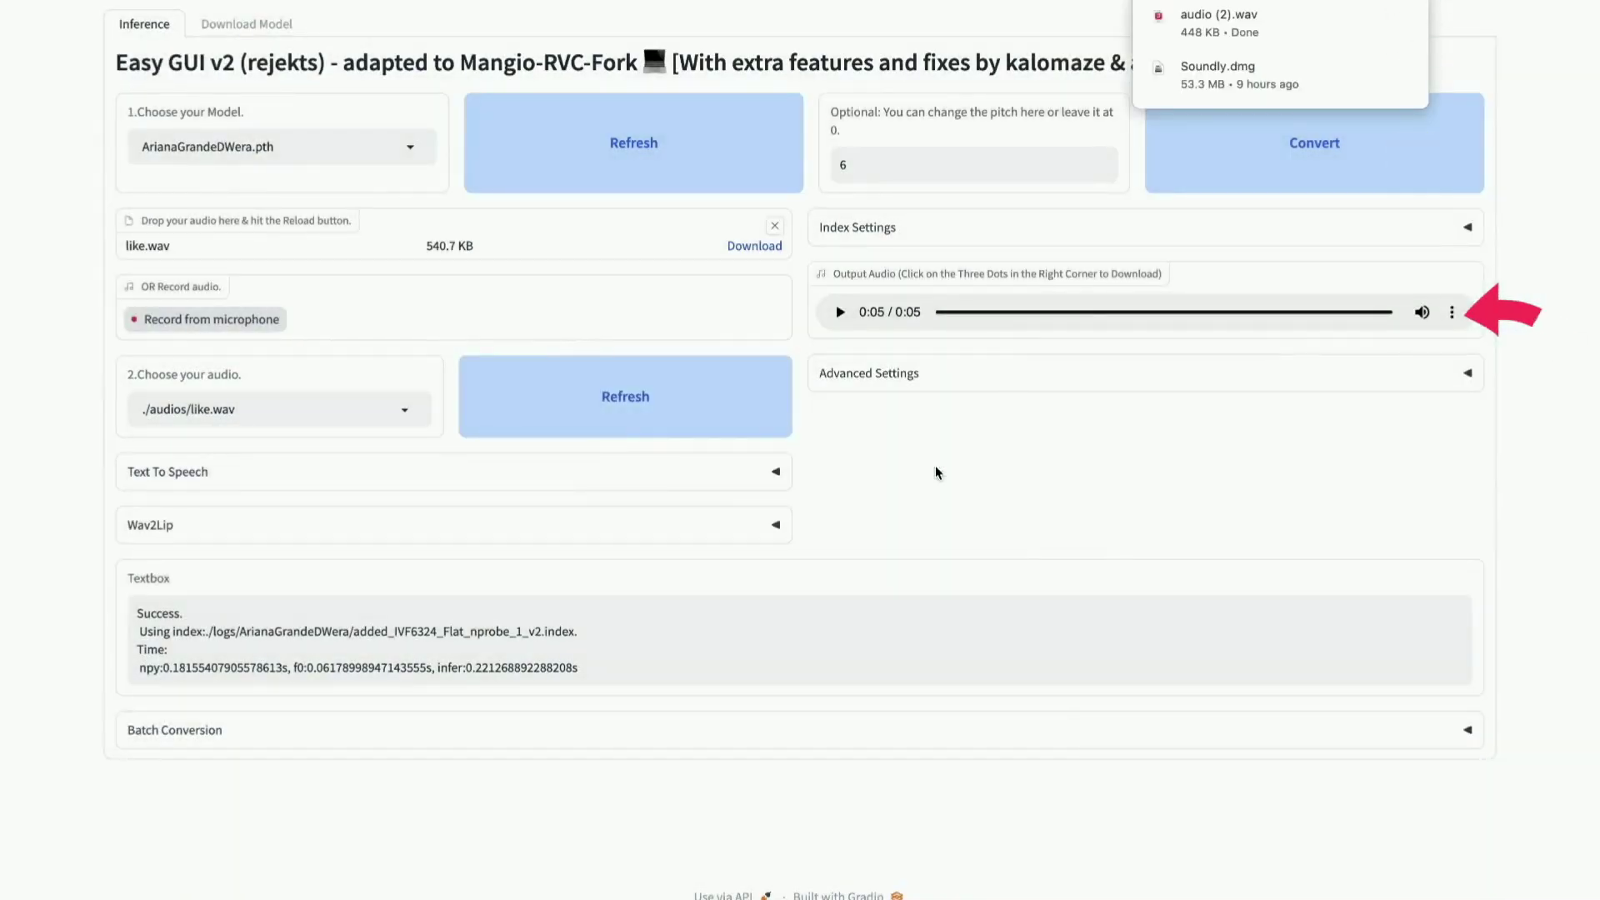